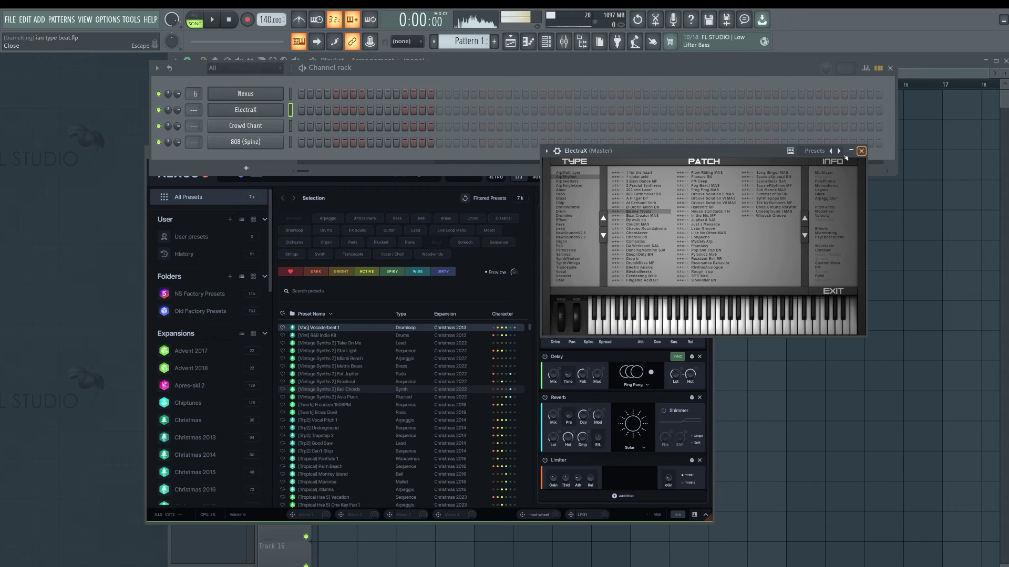
Close the ElectraX window, bring the Nexus window forward and move it clear of the channel rack.
left_click(860, 152)
left_click(669, 181)
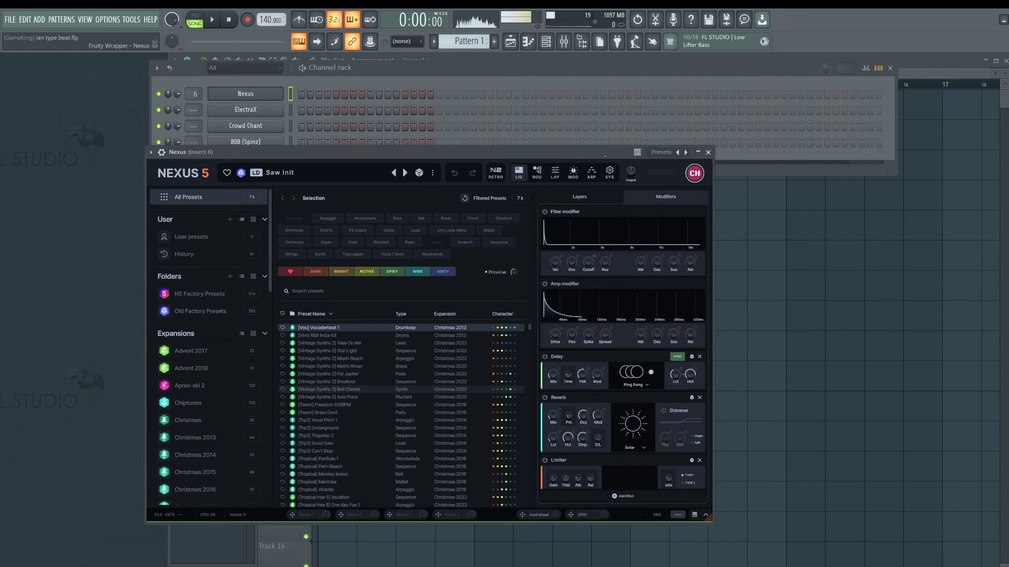
left_click_drag(605, 153, 593, 185)
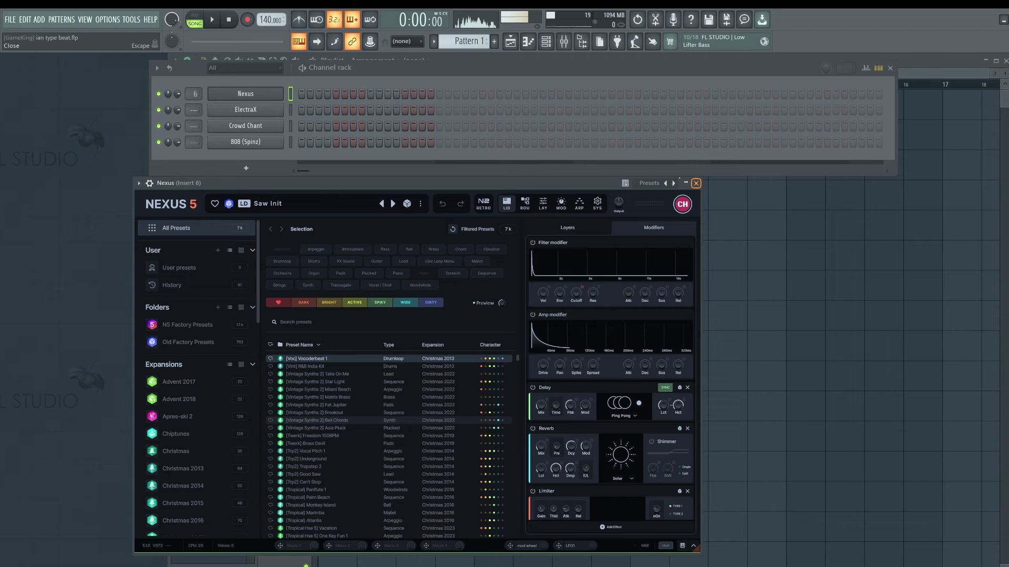
left_click(290, 126)
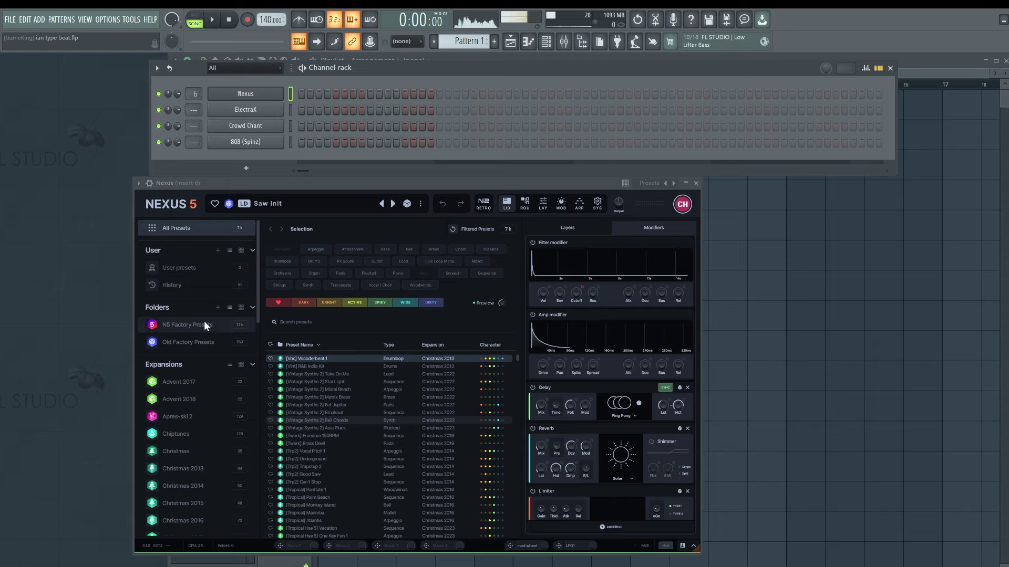
Load the Tutti Hit 3 preset from the Dance Orchestra expansion in Nexus and mark it as a favourite.
scroll(202, 412, "down", 2)
scroll(202, 412, "down", 5)
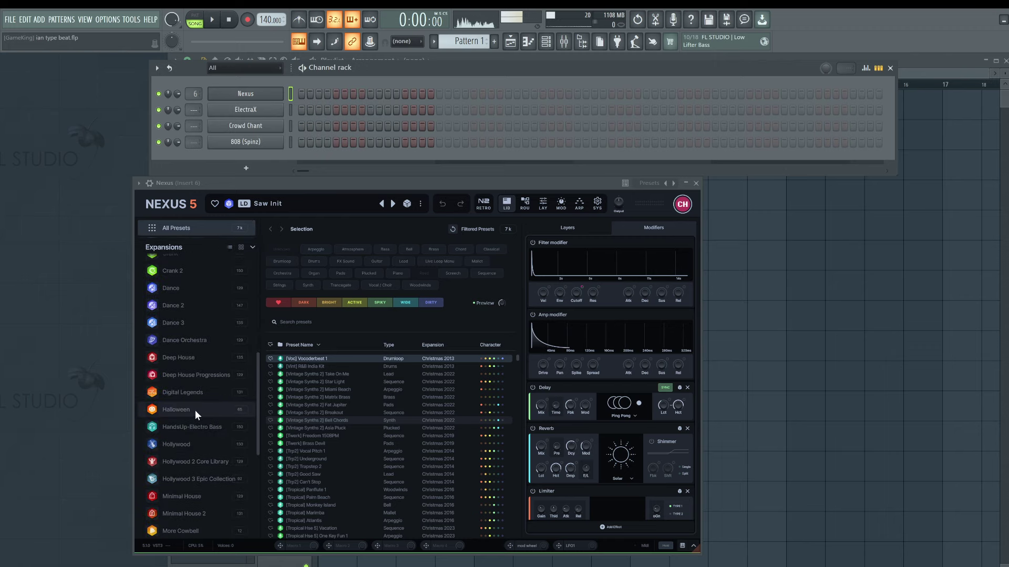
scroll(200, 377, "down", 1)
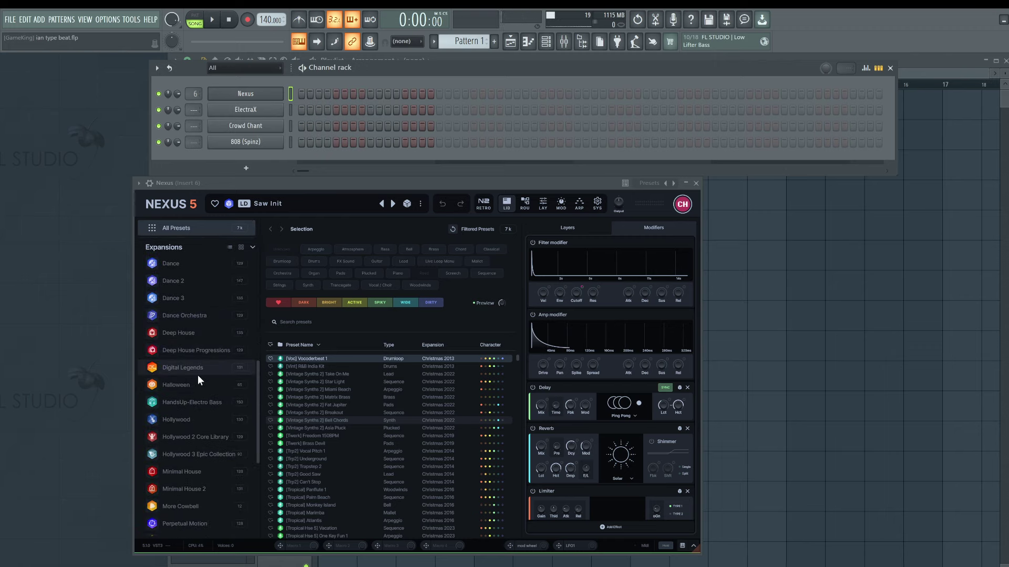
left_click(191, 314)
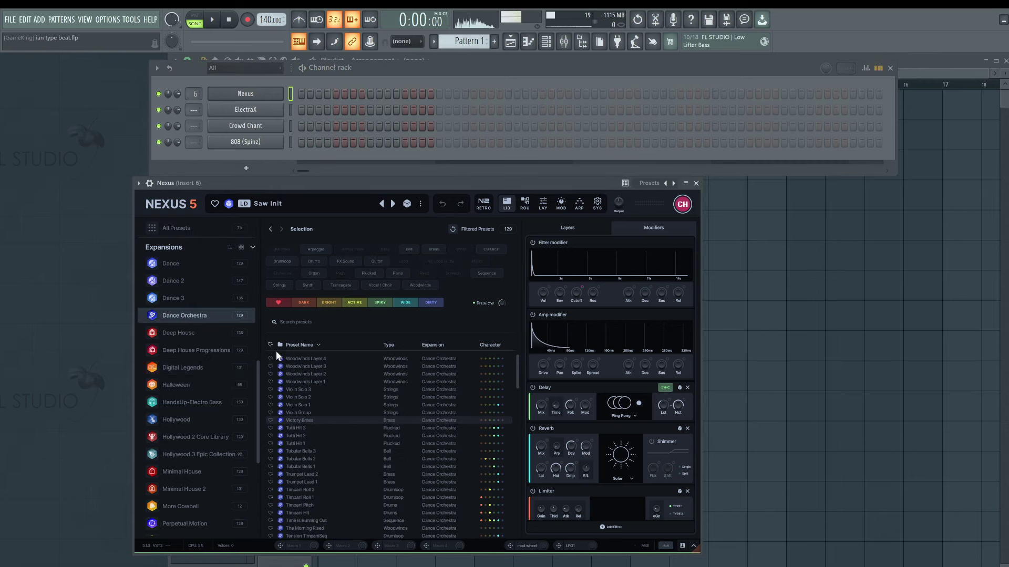
scroll(324, 387, "down", 1)
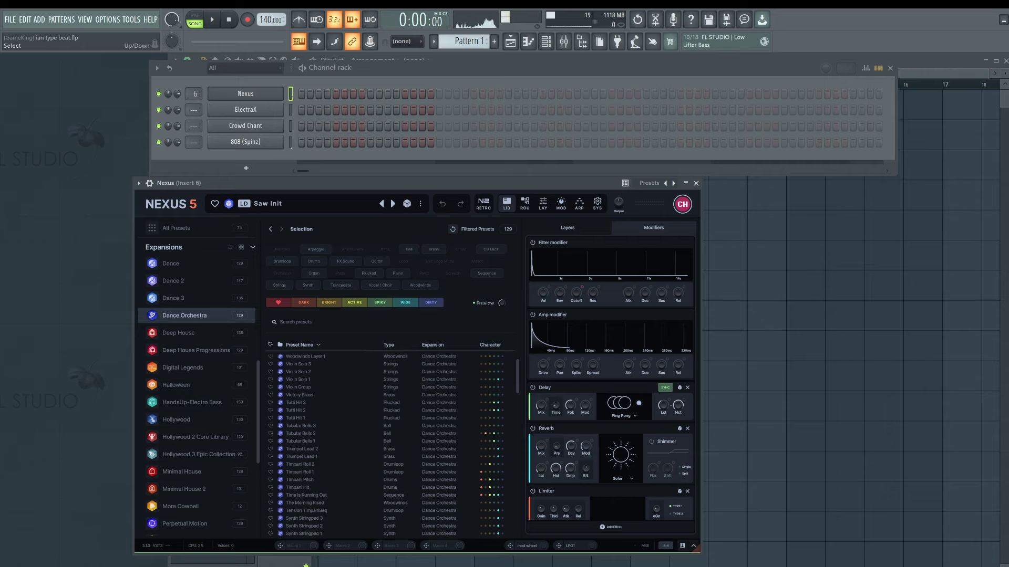
double_click(308, 401)
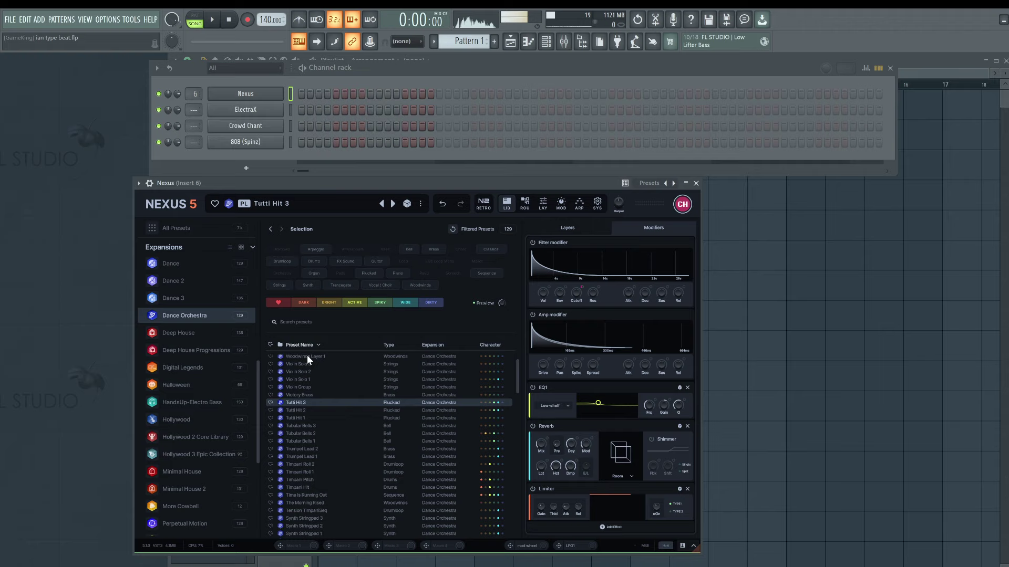
left_click(271, 403)
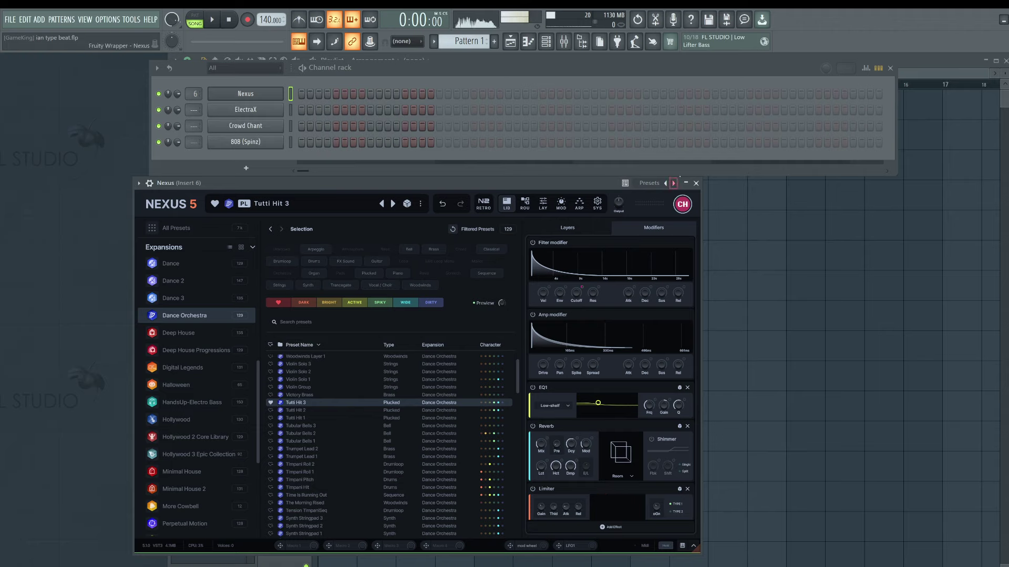
Close the Nexus window and open the Nexus channel's piano roll.
left_click(696, 183)
right_click(288, 89)
left_click(305, 92)
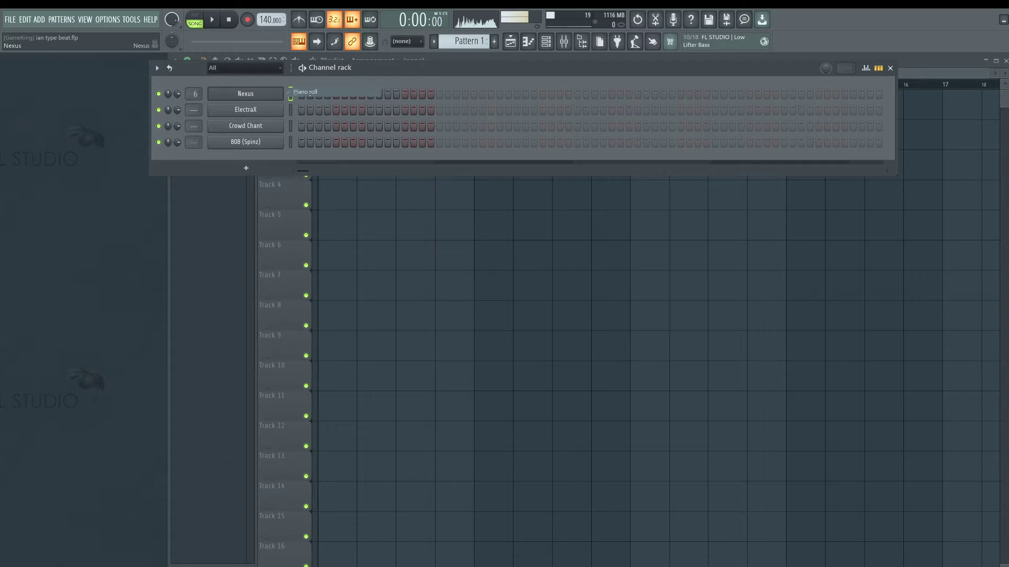
Turn on the metronome and set the project tempo to 136 BPM with the tempo tapper.
left_click(299, 19)
right_click(270, 20)
left_click(286, 110)
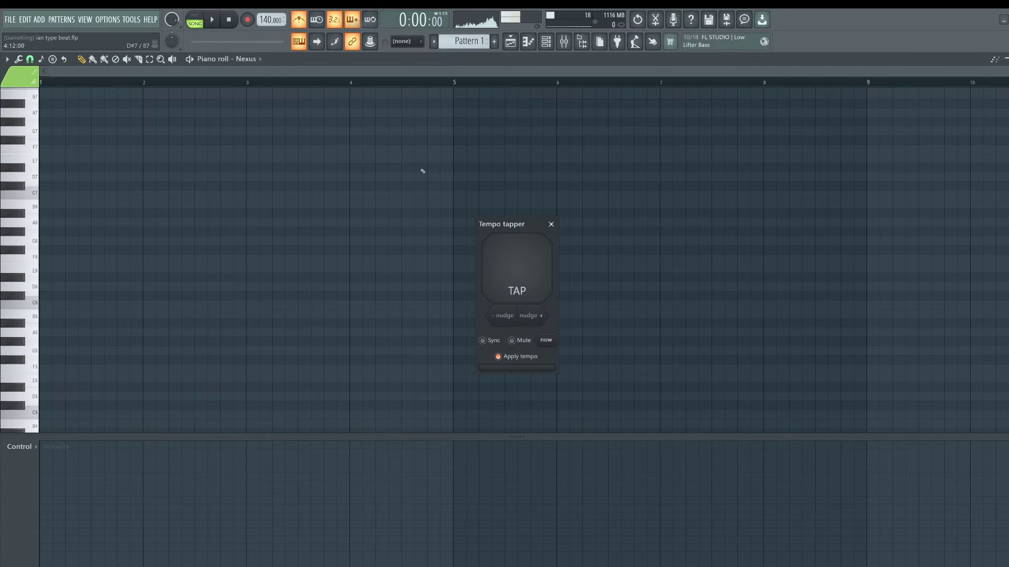
left_click(513, 271)
left_click(513, 271)
left_click(513, 271)
left_click(513, 271)
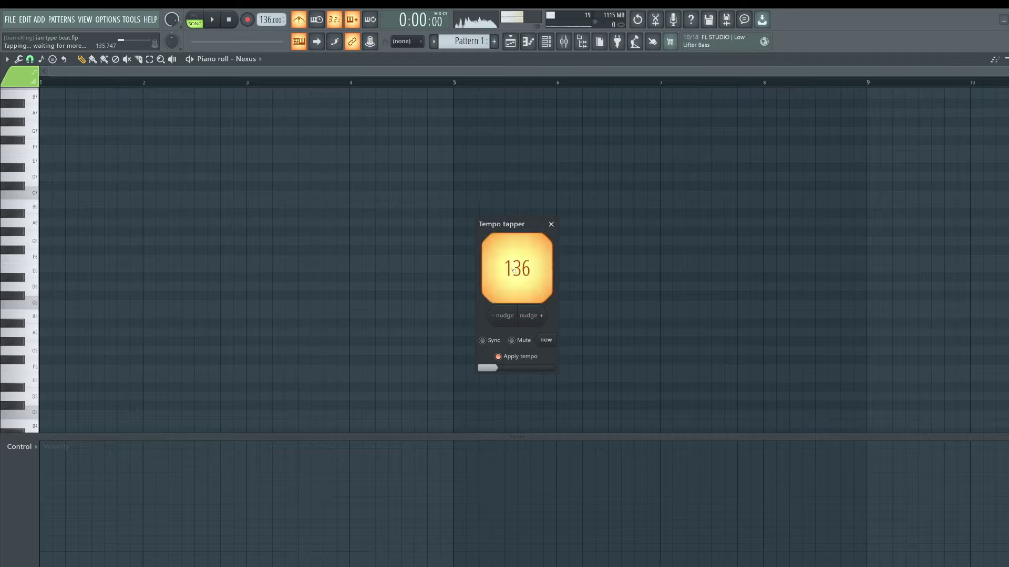
left_click(551, 224)
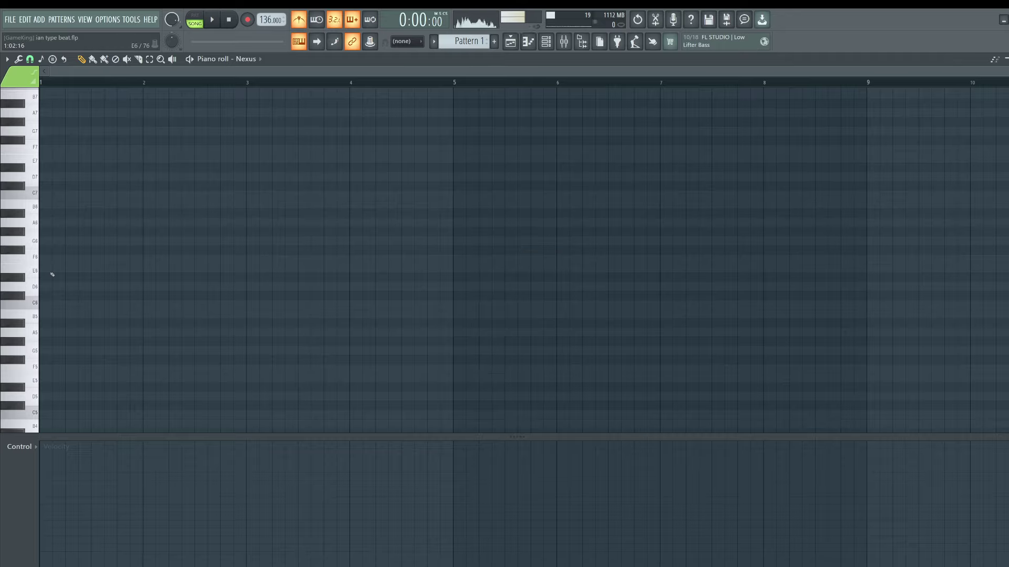
Place a C5 note at the start of bar 1 and play it back in pattern mode.
left_click_drag(52, 274, 34, 303)
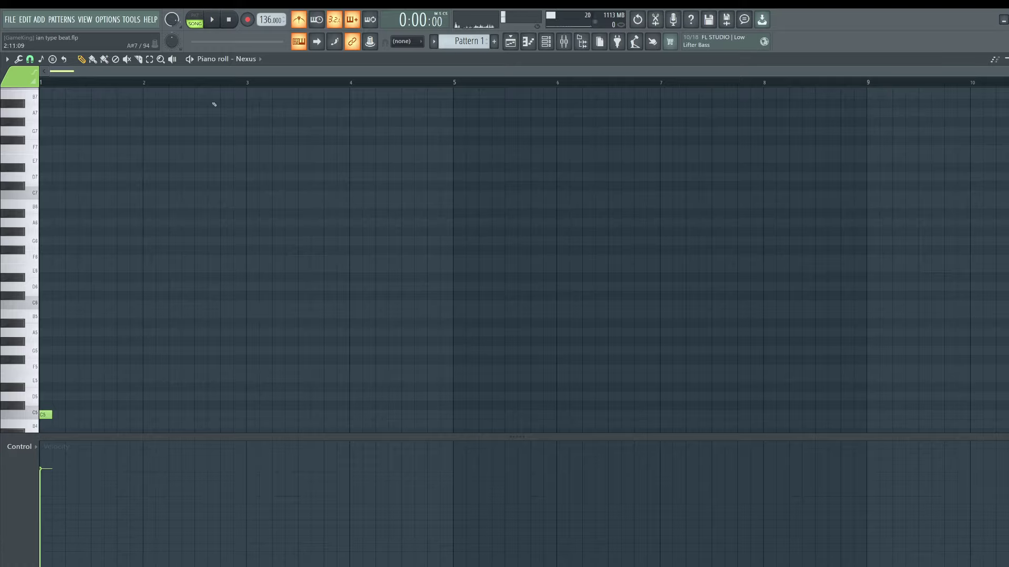
key("l")
key("space")
scroll(92, 333, "up", 2)
key("space")
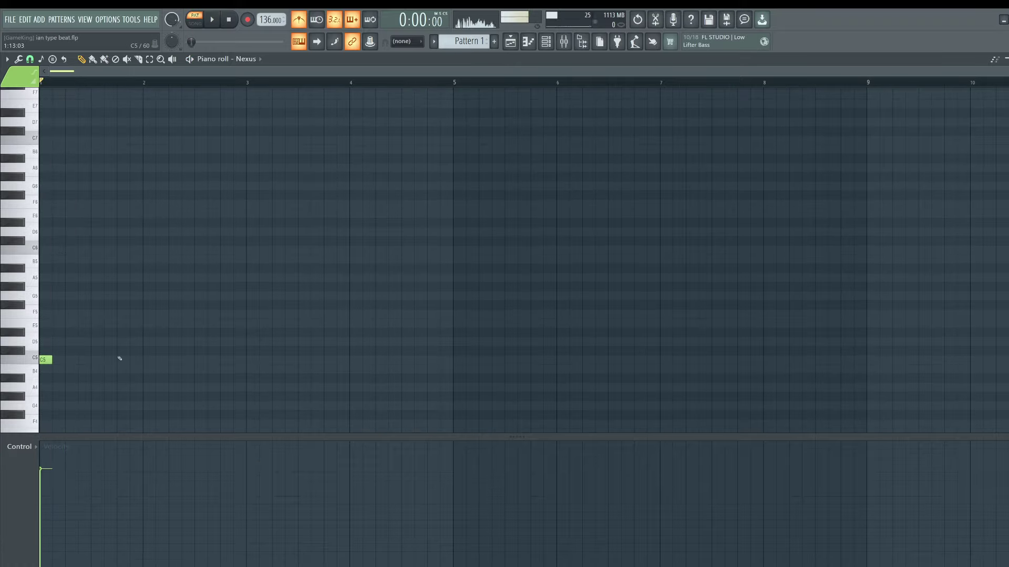
Add a C#5 note at step 13 of bar 1 and play the pattern.
left_click(121, 351)
left_click_drag(208, 299, 35, 389)
key("space")
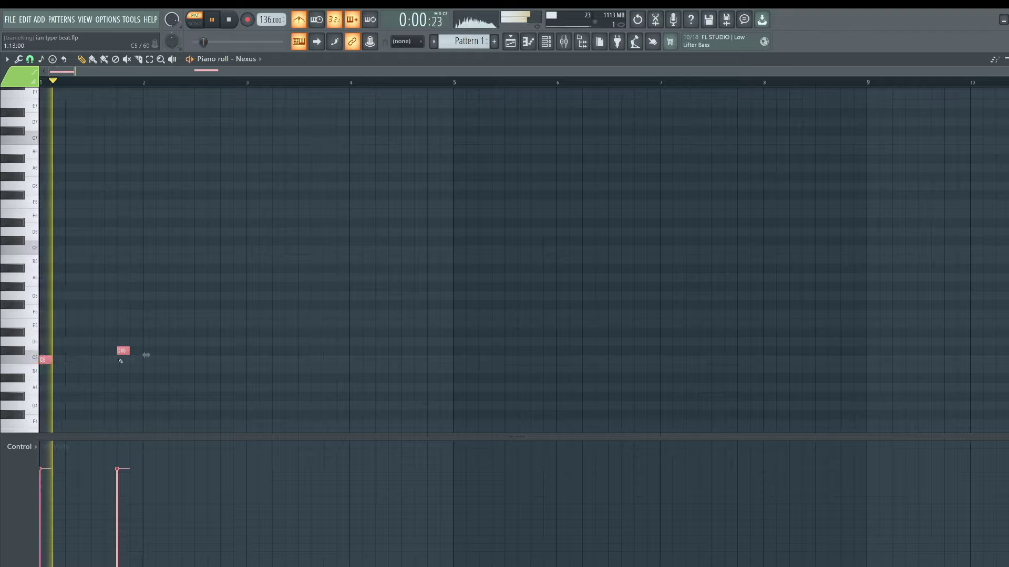
left_click(176, 364)
key("space")
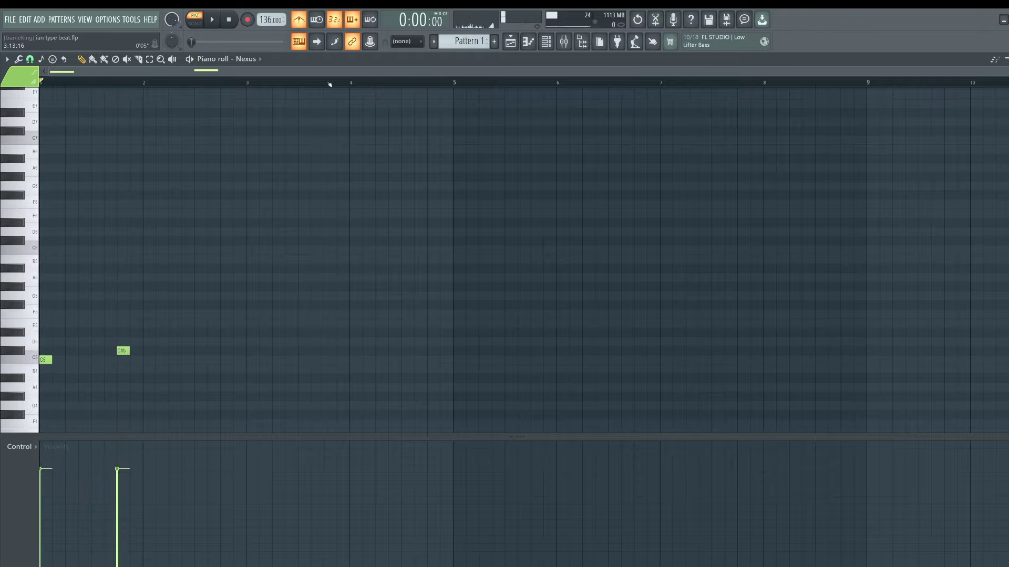
Add an A#4 note at the middle of bar 2 while the pattern plays.
key("space")
left_click(182, 360)
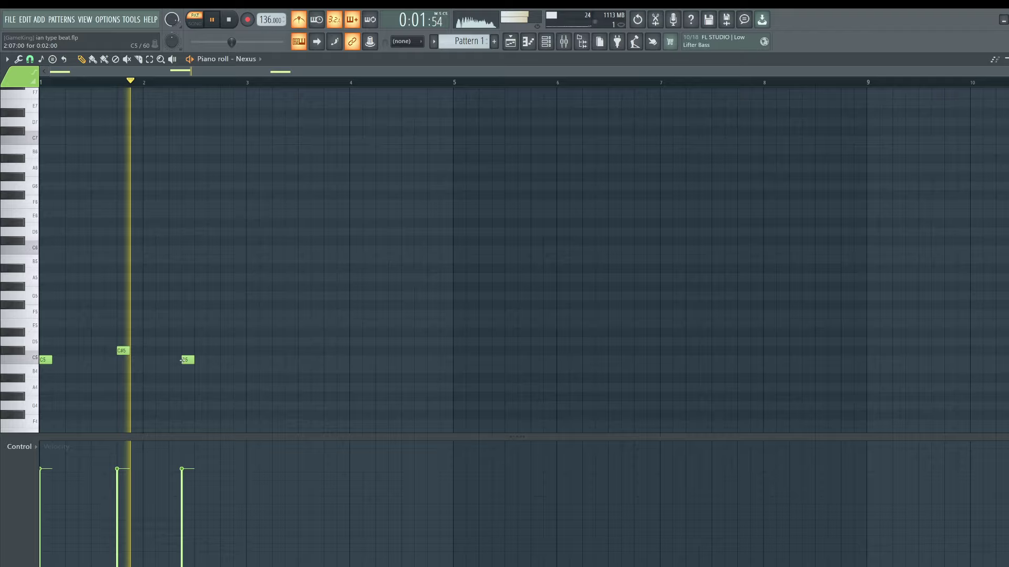
left_click_drag(182, 359, 195, 378)
key("space")
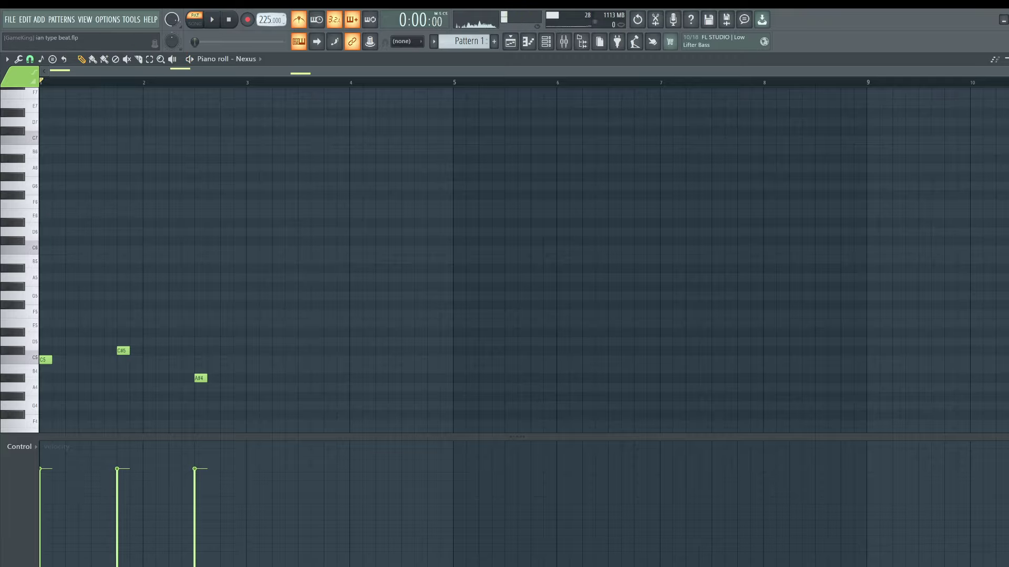
Set the tempo to 225 BPM, move the C#5 note earlier to step 7 of bar 1 and play the pattern.
left_click_drag(271, 20, 270, 11)
left_click_drag(123, 350, 84, 350)
key("space")
key("space")
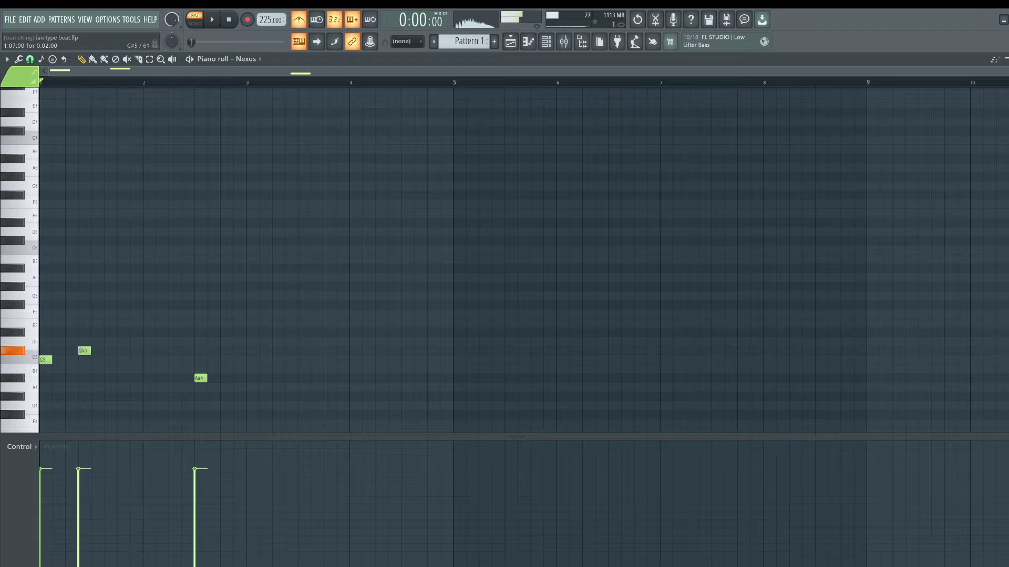
key("space")
key("space")
Add an A#4 note at step 13 of bar 1 and delete the A#4 note in bar 2.
left_click(115, 377)
key("space")
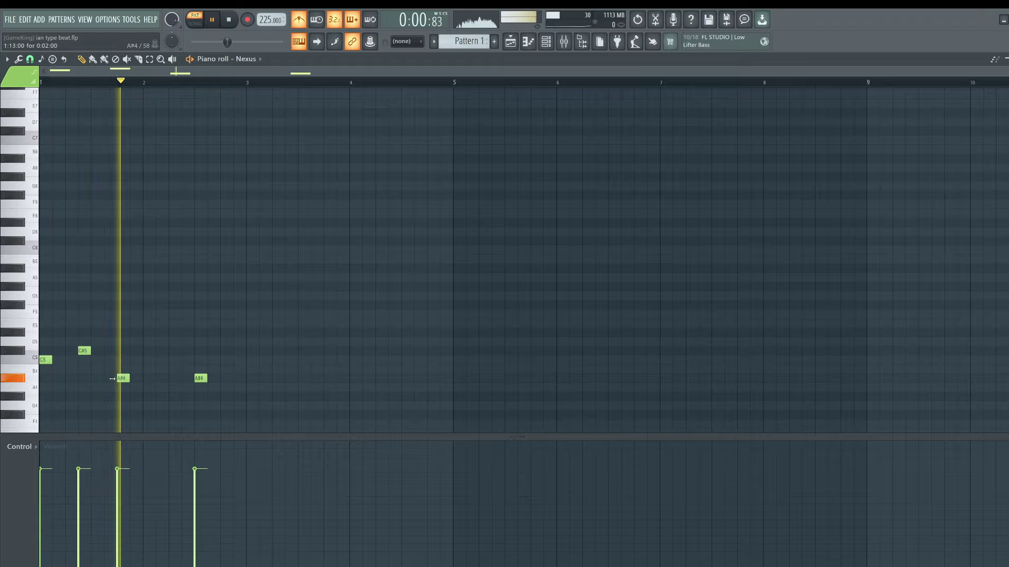
right_click(199, 378)
key("space")
Stretch the three notes to twice their length and spacing and play the pattern.
left_click_drag(153, 391, 40, 319)
left_click_drag(146, 364, 237, 364)
key("space")
left_click(315, 342)
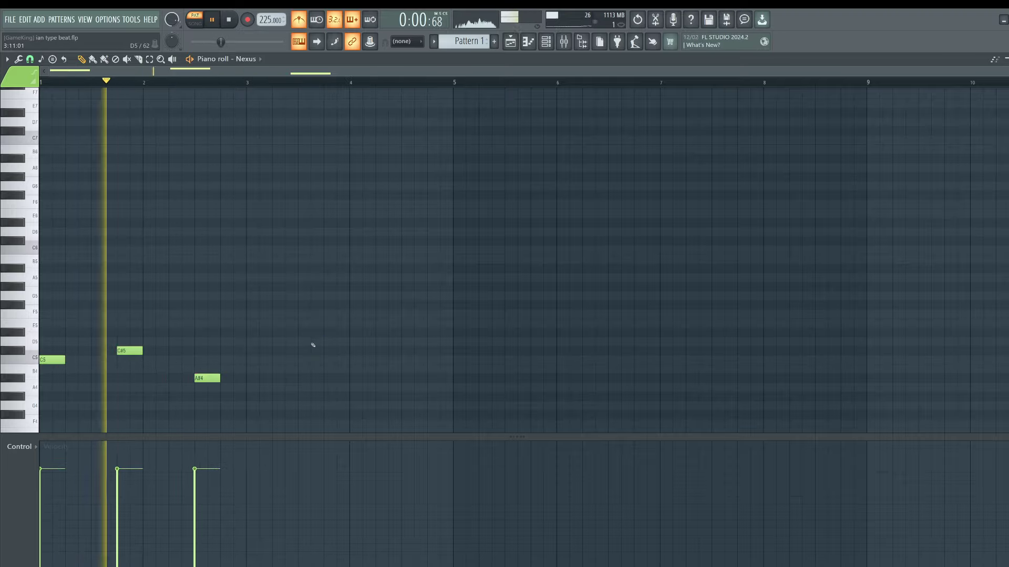
key("space")
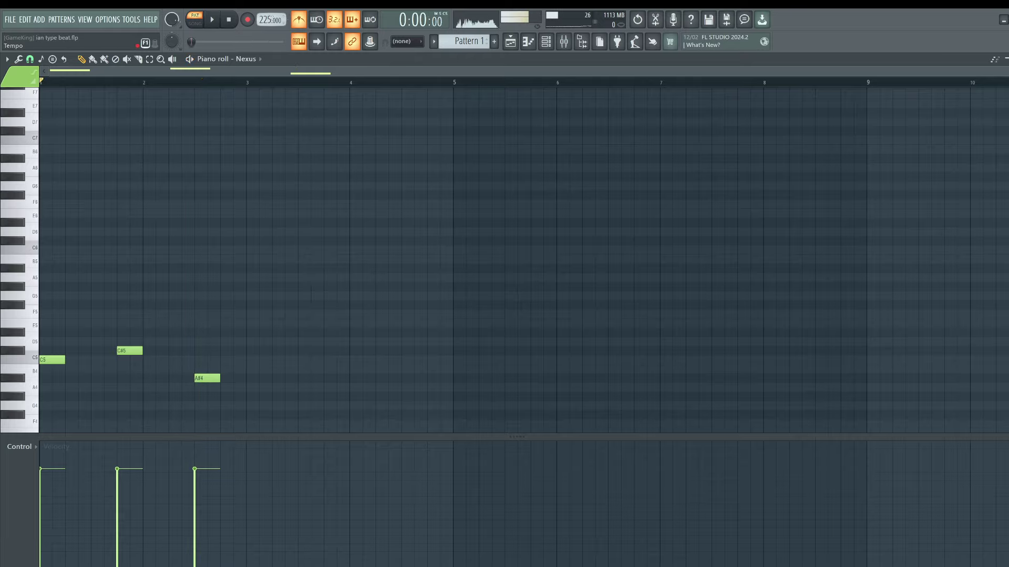
Set the tempo to 136 BPM while checking the melody's speed in playback.
scroll(270, 20, "down", 6)
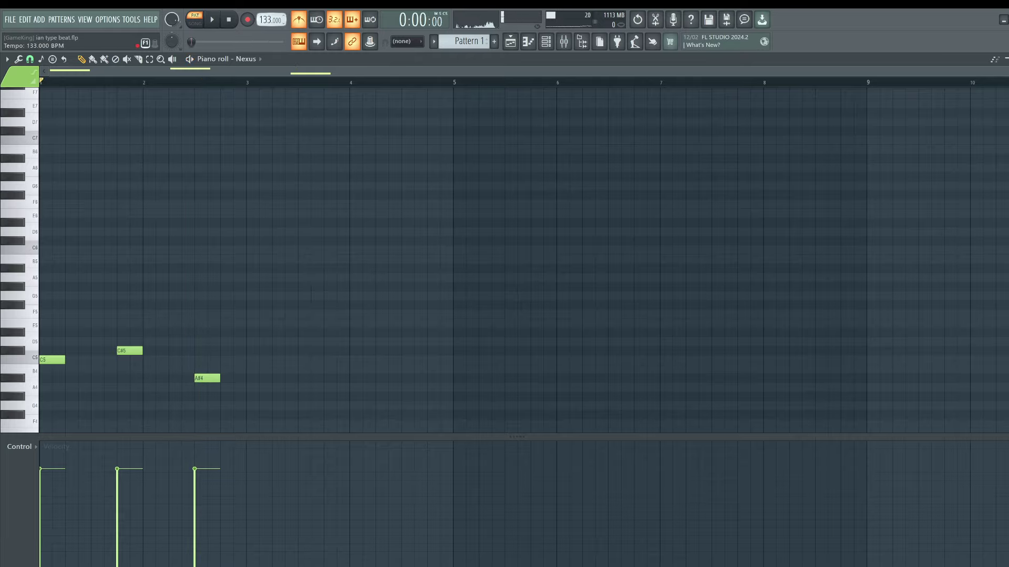
scroll(270, 20, "down", 1)
scroll(271, 19, "up", 4)
key("space")
scroll(270, 20, "up", 1)
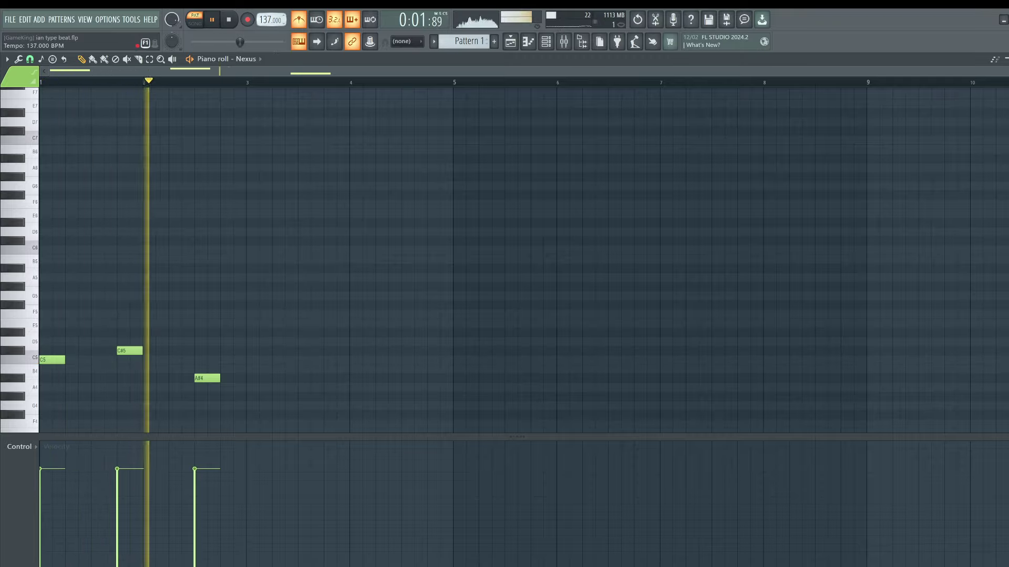
key("space")
Repeat the three-note phrase from bar 3, copy all six notes one octave lower and play the pattern.
left_click_drag(297, 391, 39, 291)
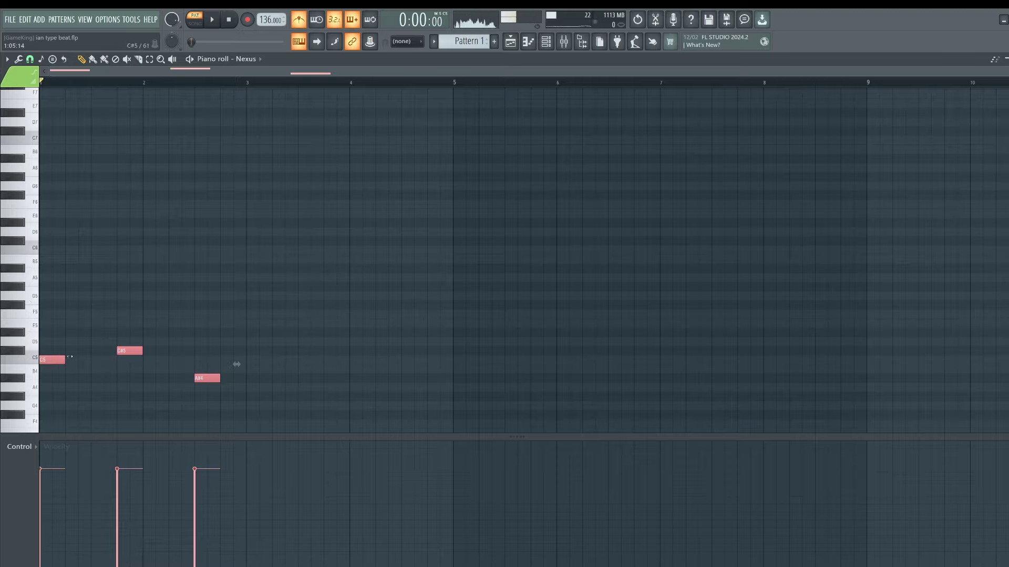
key("ctrl+b")
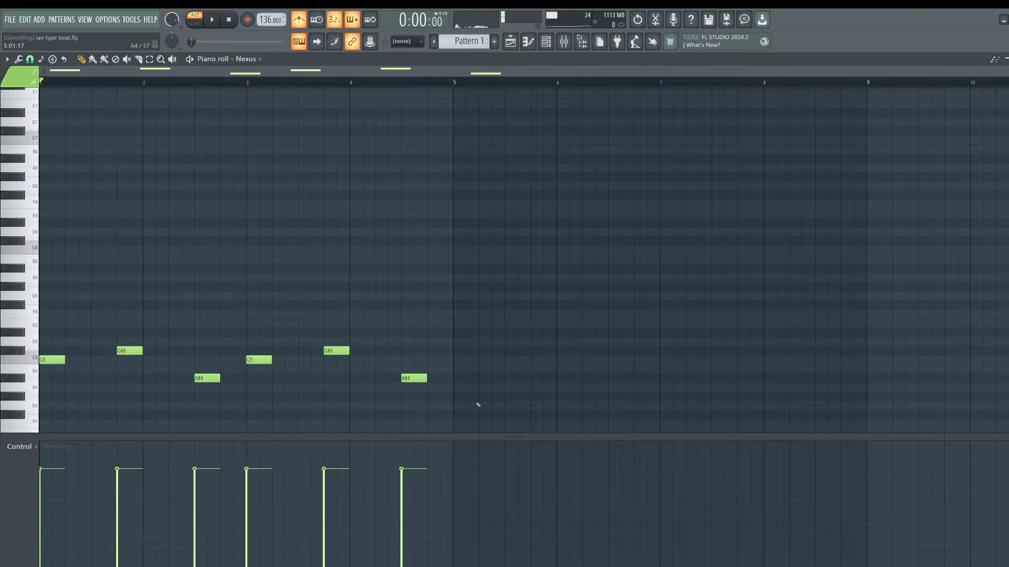
left_click_drag(475, 405, 45, 274)
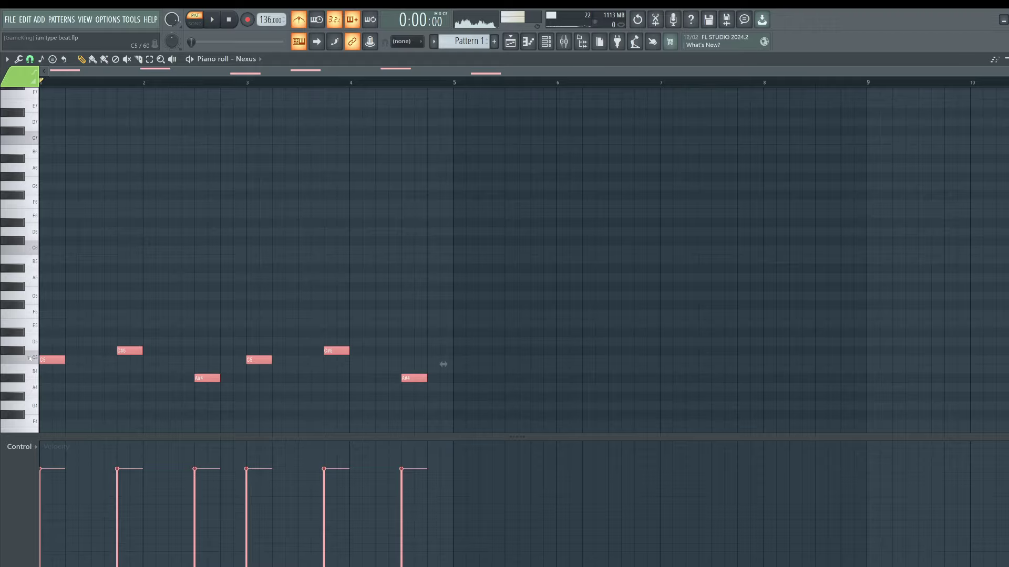
key("ctrl+c")
key("ctrl+v")
key("ctrl+Down")
scroll(29, 359, "down", 2)
key("space")
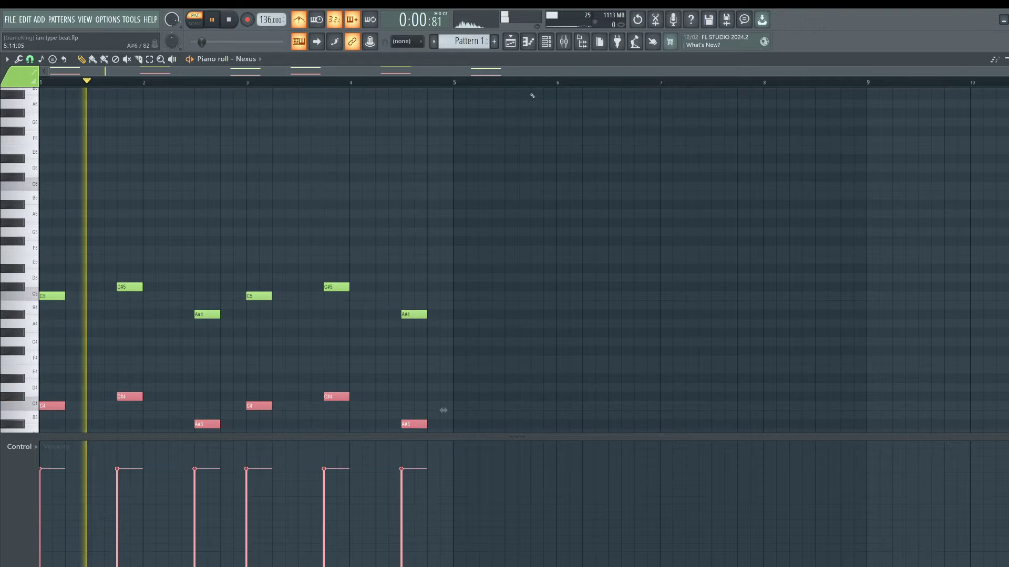
key("F6")
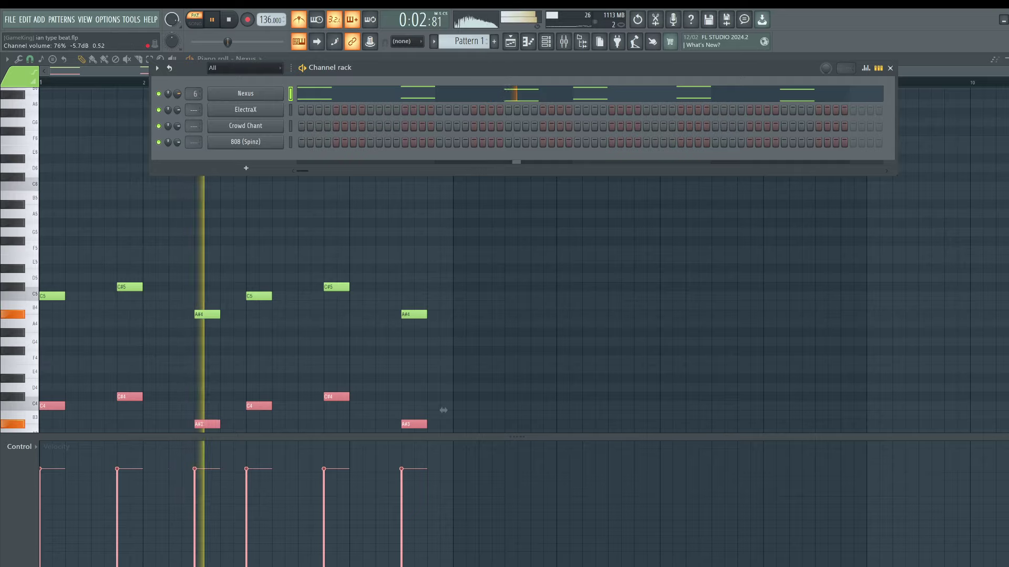
left_click(443, 410)
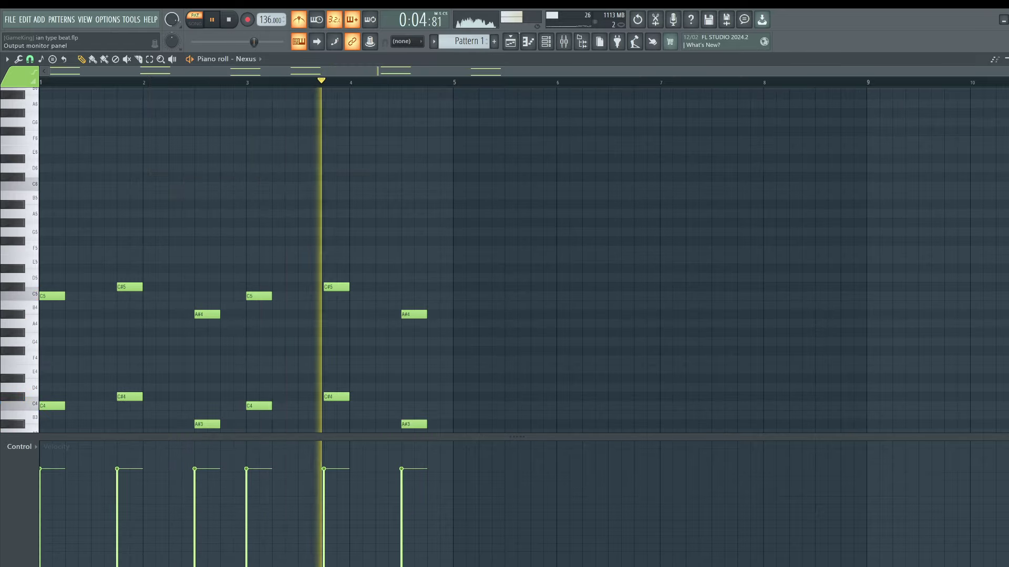
Stop playback and place Pattern 1 at bar 1 on Track 3 of the playlist.
key("F5")
key("space")
left_click_drag(199, 98, 326, 168)
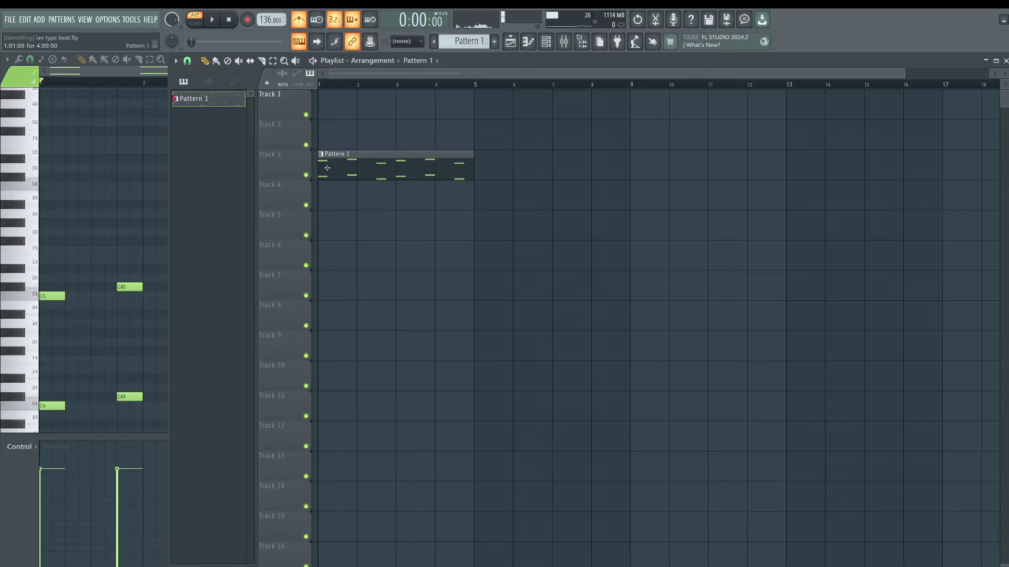
Rename playlist Track 1 as "topline".
right_click(291, 90)
left_click(315, 95)
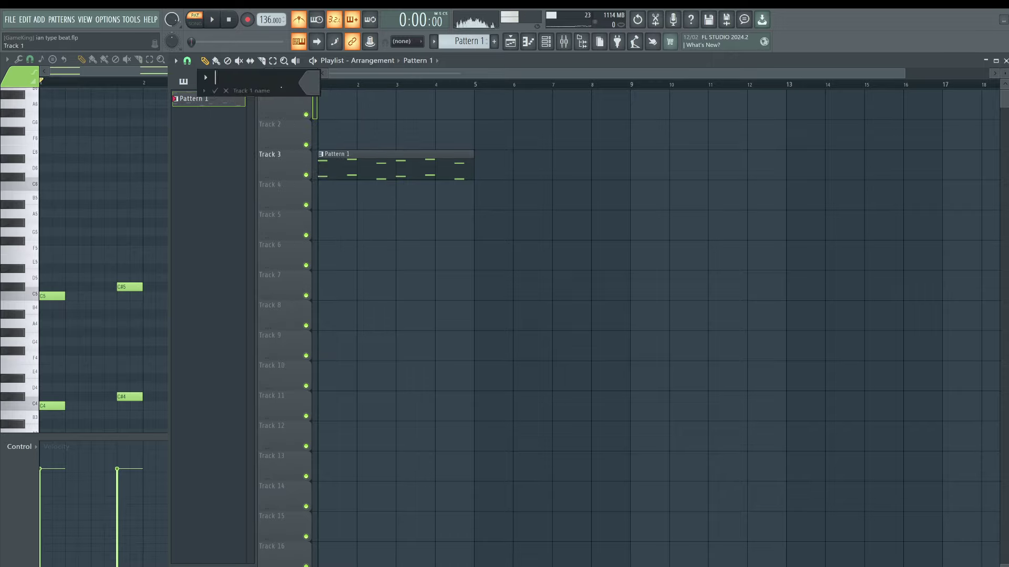
type("top")
key("Return")
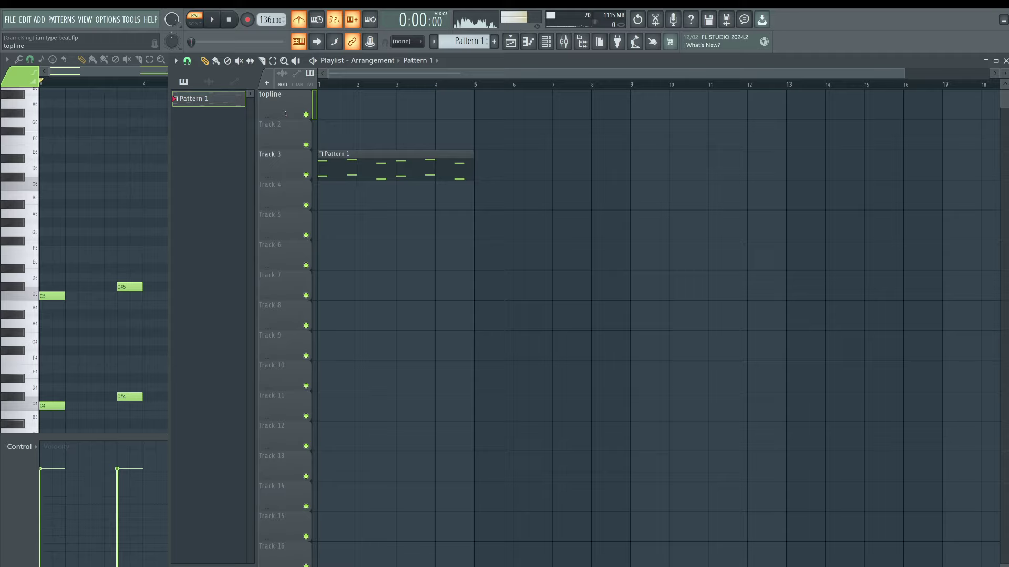
Rename playlist Track 2 as "harmony" and Track 3 as "contrast".
right_click(268, 122)
left_click(294, 125)
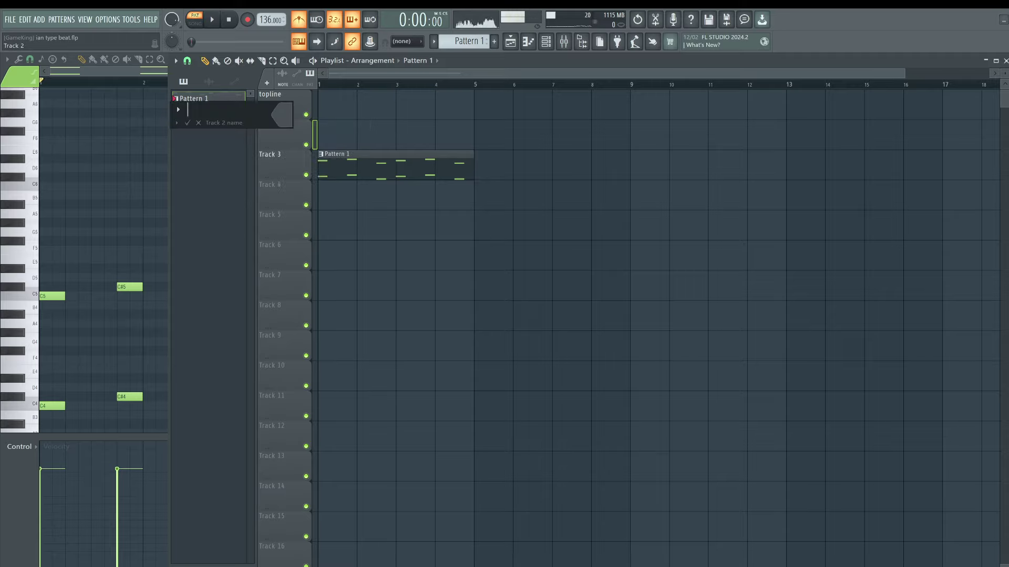
type("harmony")
key("Return")
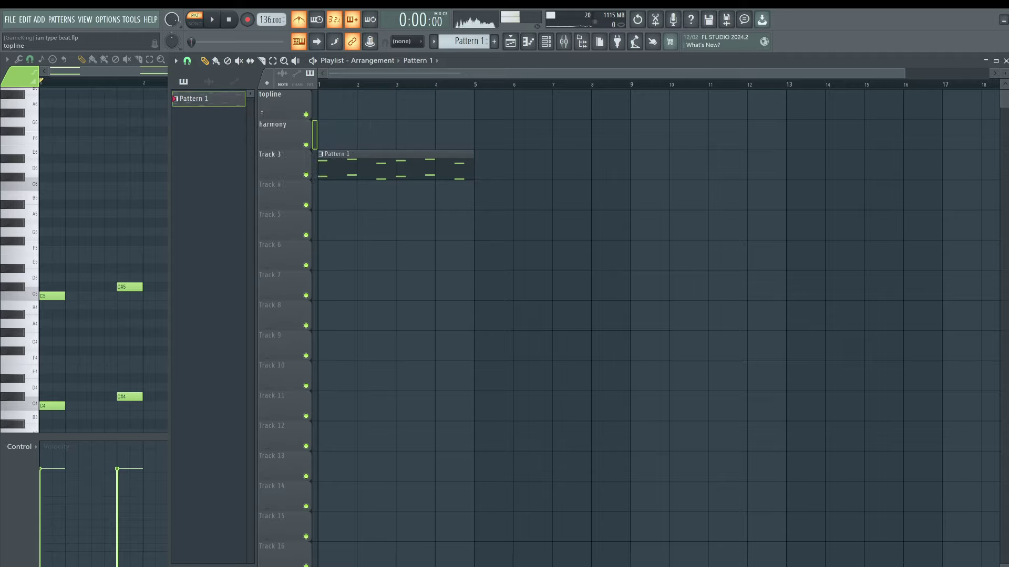
right_click(282, 159)
left_click(294, 161)
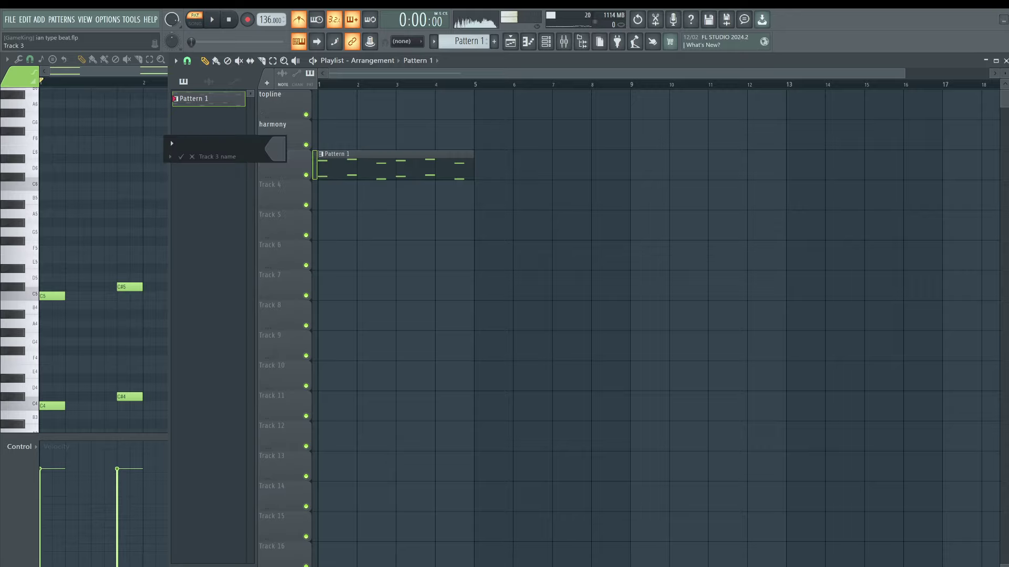
type("contrast")
key("Return")
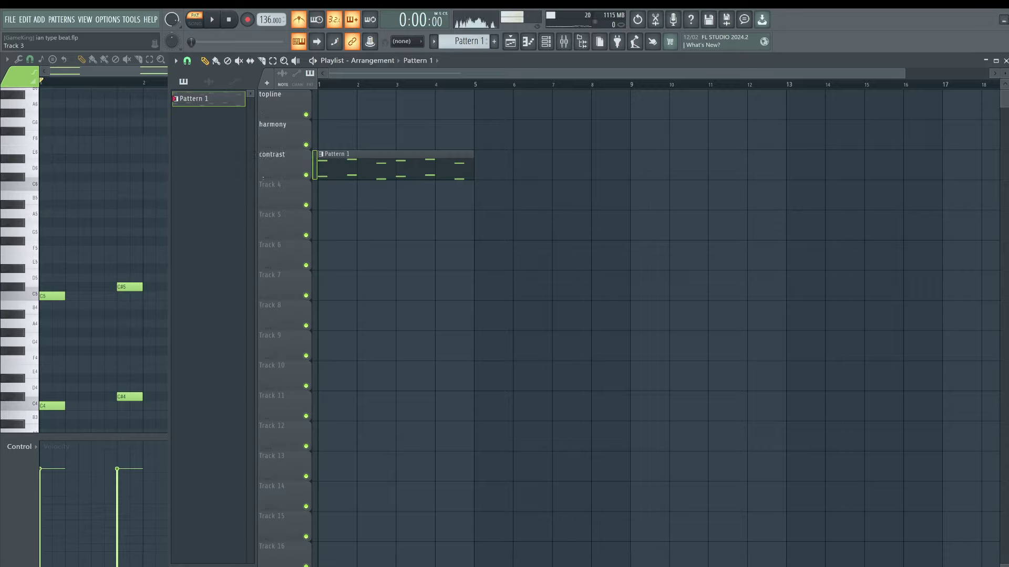
Rename playlist Track 4 as "rhythm".
right_click(283, 181)
left_click(295, 184)
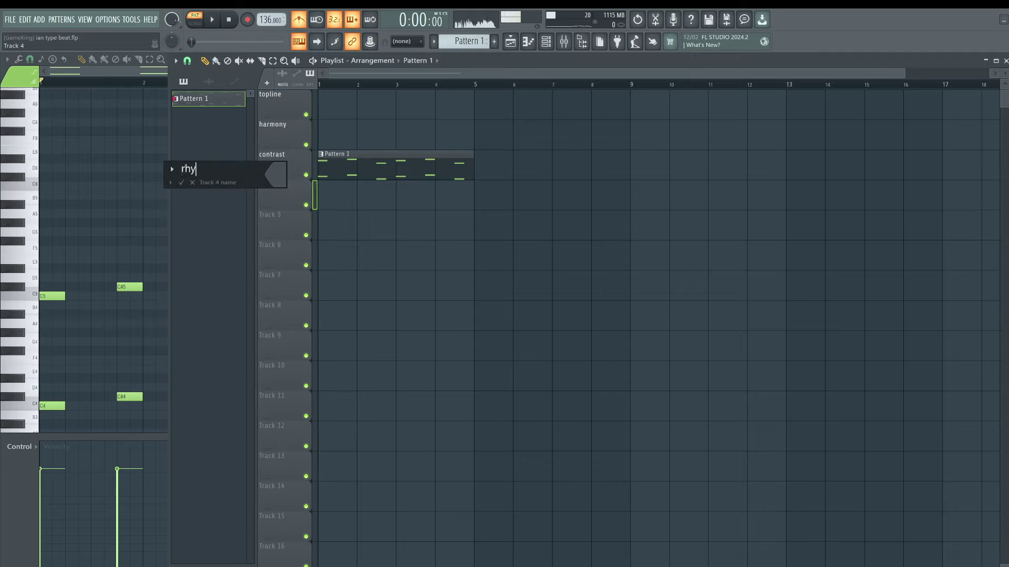
key("Return")
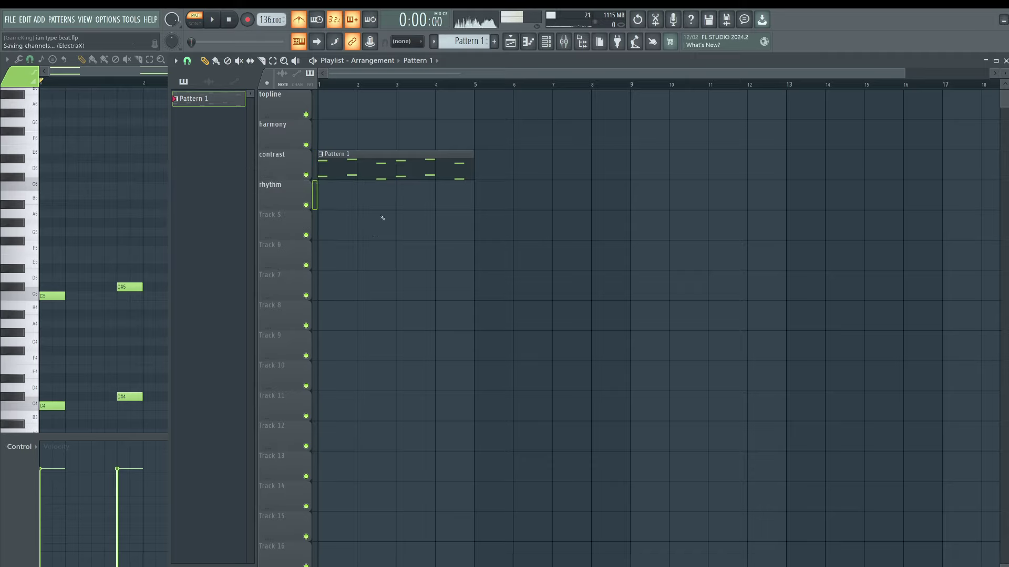
Duplicate the Pattern 1 clip to bar 5 on the contrast track and play the arrangement in song mode.
left_click_drag(352, 153, 509, 151)
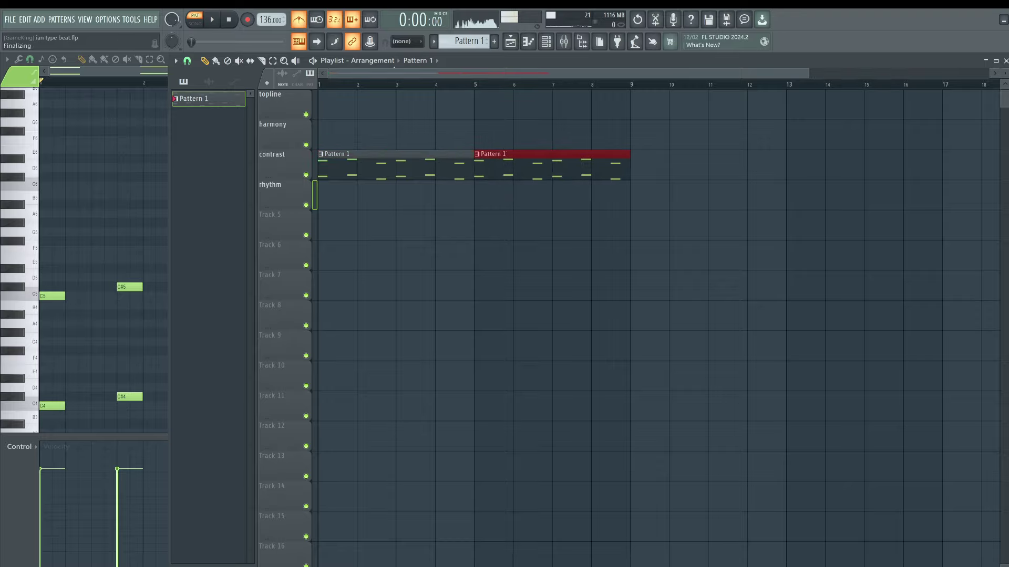
left_click(194, 23)
key("space")
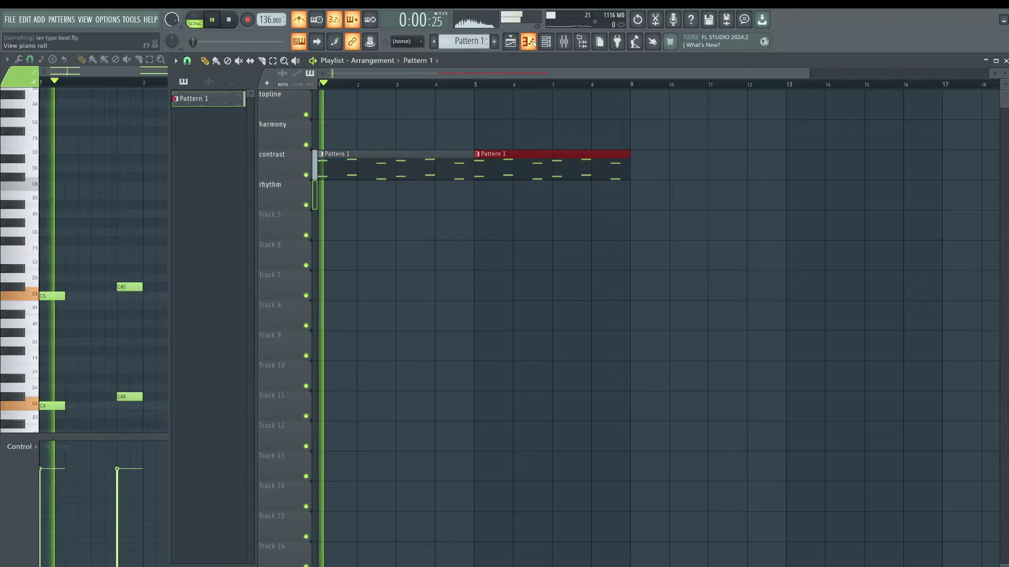
Start an empty Pattern 2 and browse to the Snares folder of The Lunch77 Mannie Fresh Drumkit.
key("F6")
left_click(494, 42)
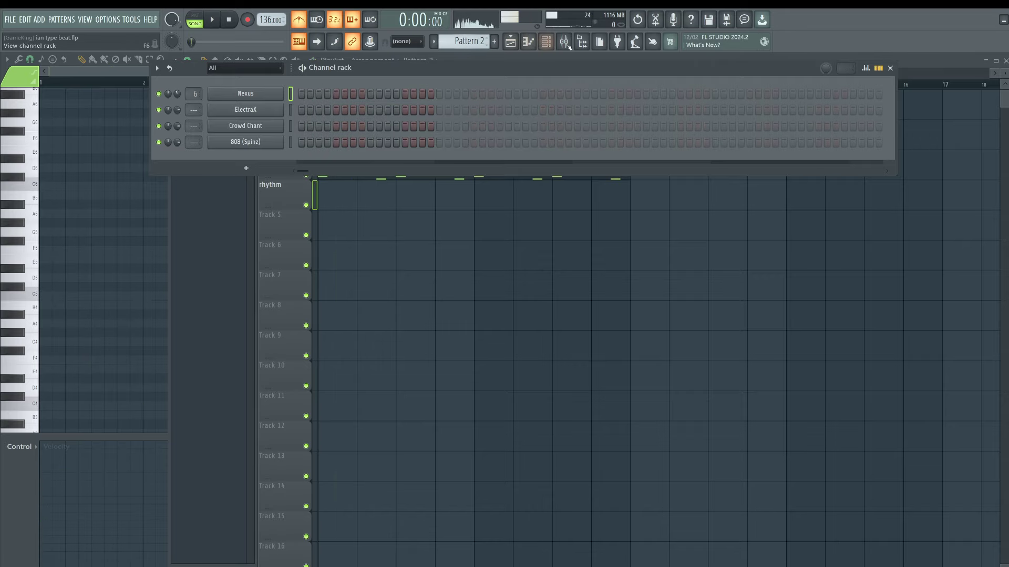
left_click(582, 42)
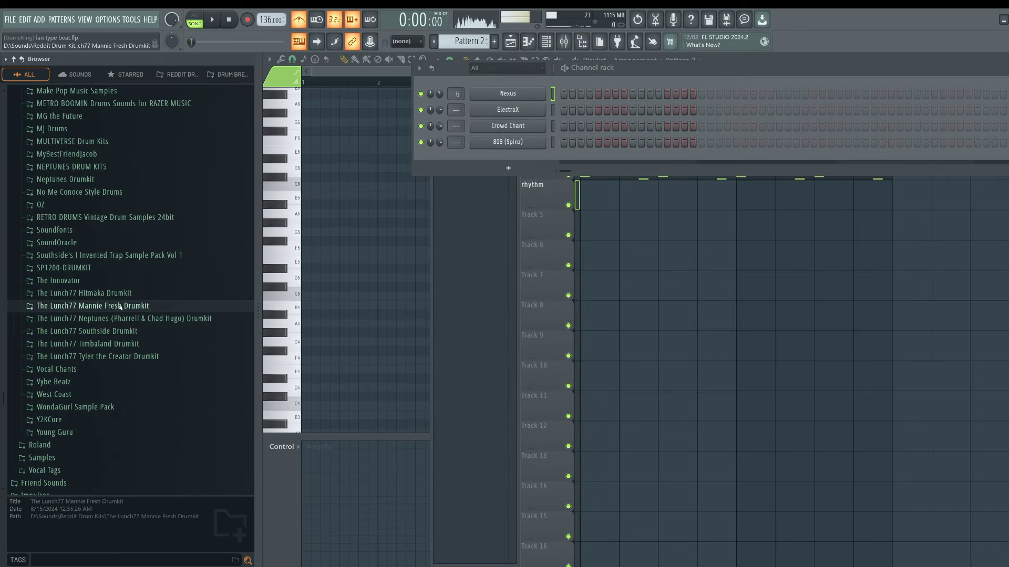
left_click(142, 306)
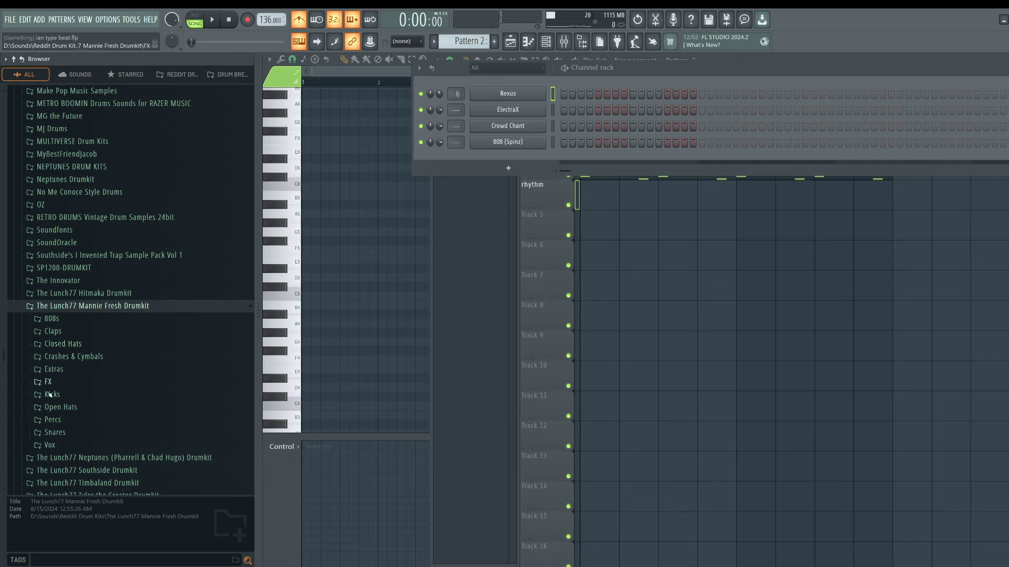
left_click(73, 444)
left_click(54, 313)
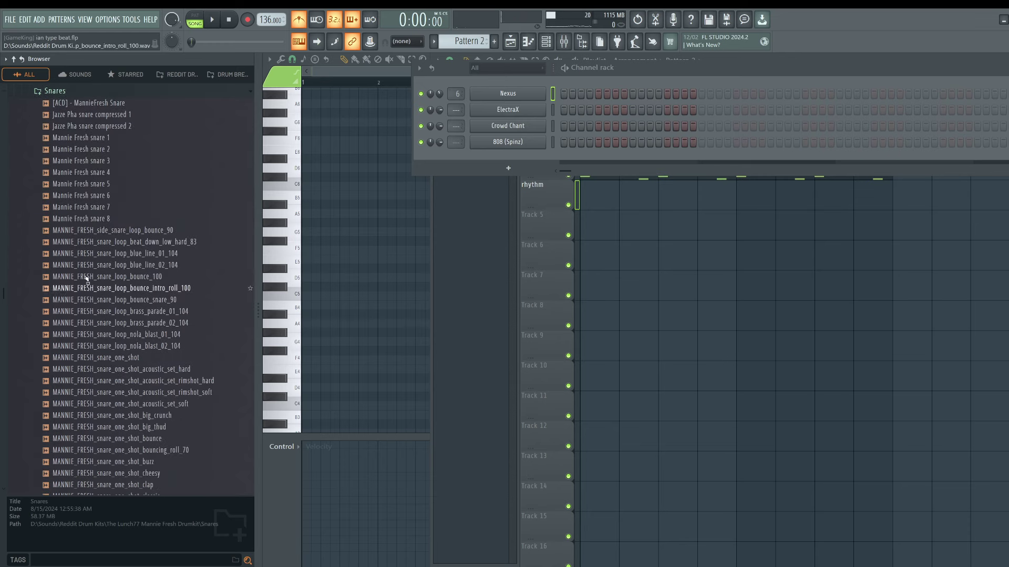
Audition the Mannie Fresh, Jazze Pha and [ACD] snare samples at the beginning of the Snares folder.
left_click(105, 230)
left_click(84, 207)
left_click(93, 196)
left_click(95, 184)
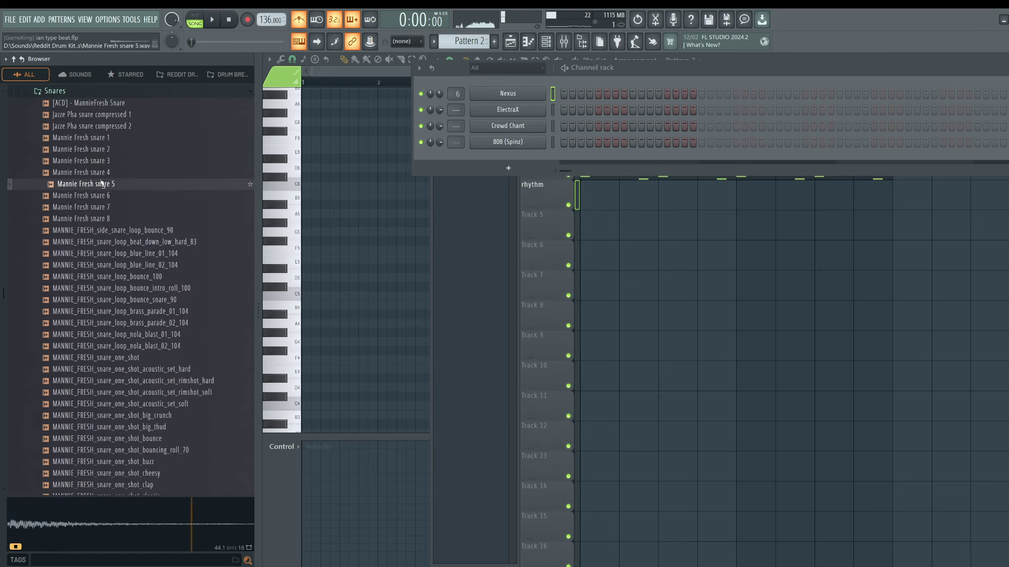
left_click(97, 161)
left_click(102, 126)
left_click(105, 114)
left_click(107, 103)
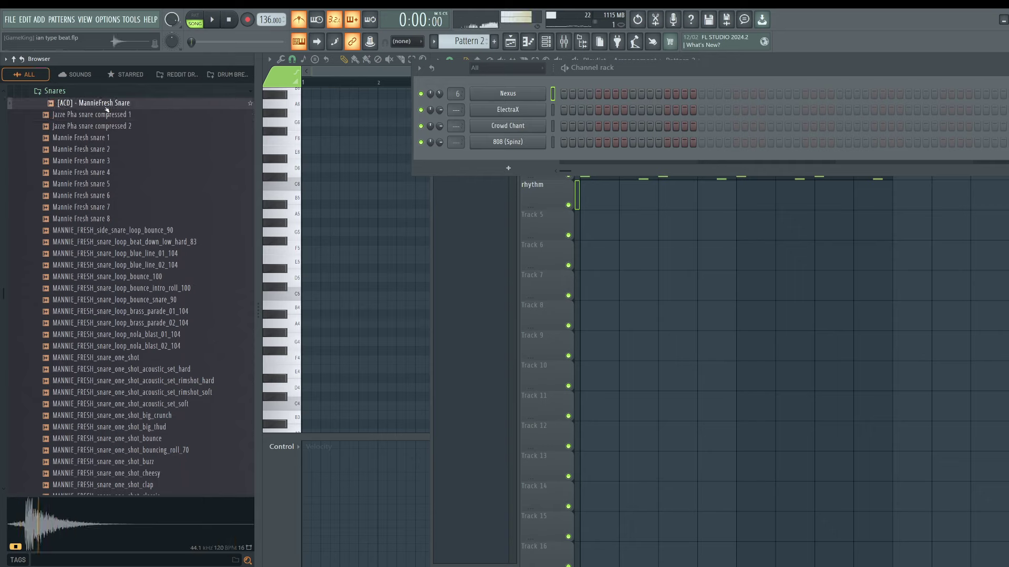
left_click(108, 115)
left_click(109, 126)
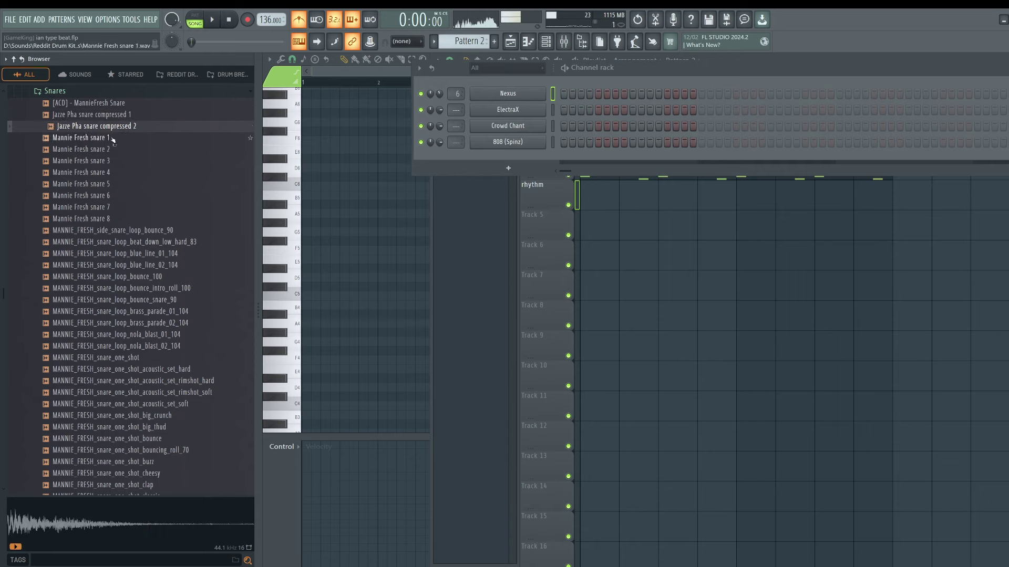
Load Jazze Pha snare compressed 2 and [ACD] - MannieFresh Snare into new channels.
left_click(105, 114)
left_click(105, 126)
right_click(102, 126)
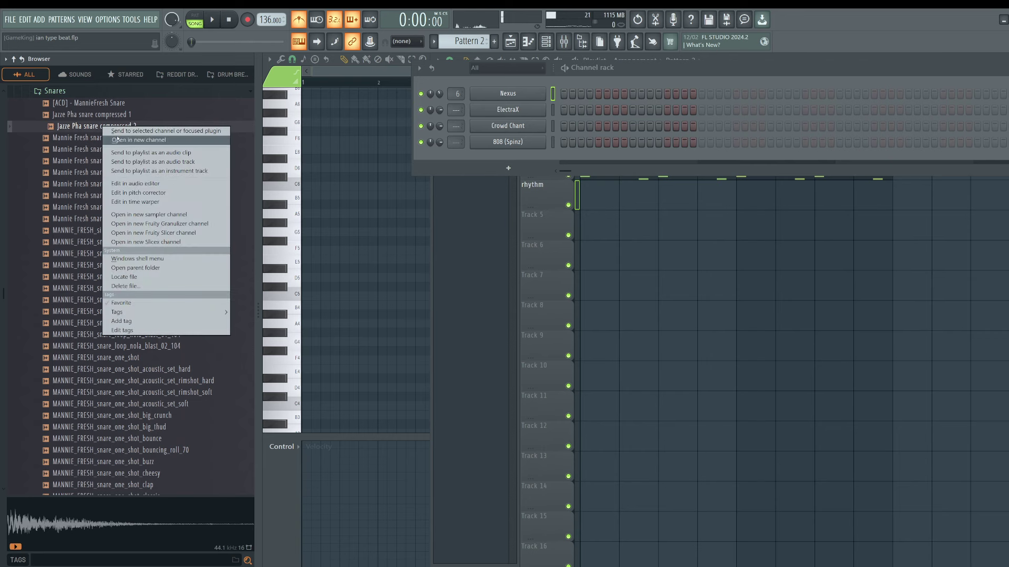
left_click(117, 139)
left_click(105, 103)
right_click(107, 105)
left_click(126, 118)
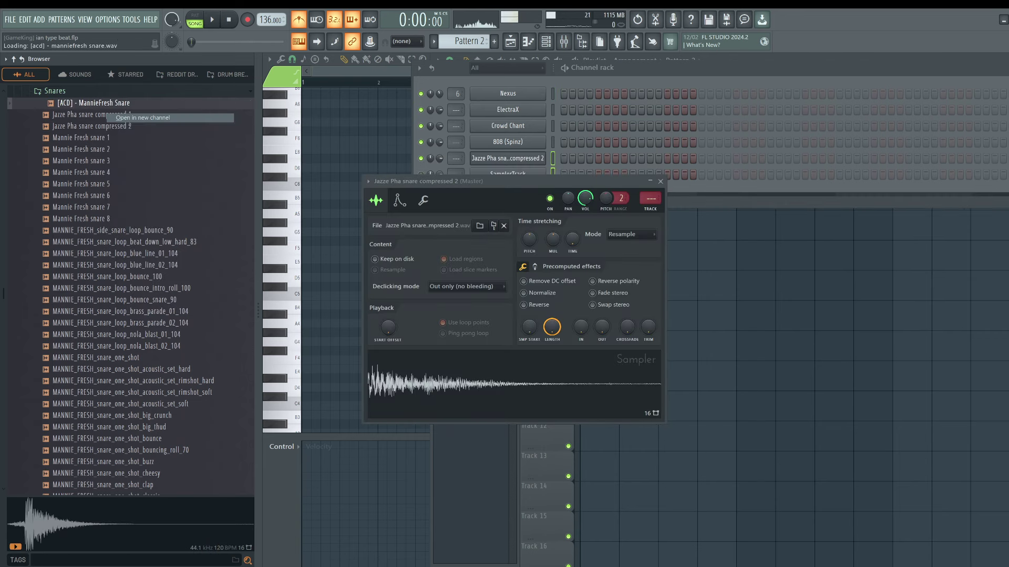
Audition more snares in the folder, from Mannie Fresh snare 8 through the MANNIE_FRESH one-shot samples.
left_click(79, 218)
scroll(105, 210, "down", 5)
scroll(109, 208, "up", 5)
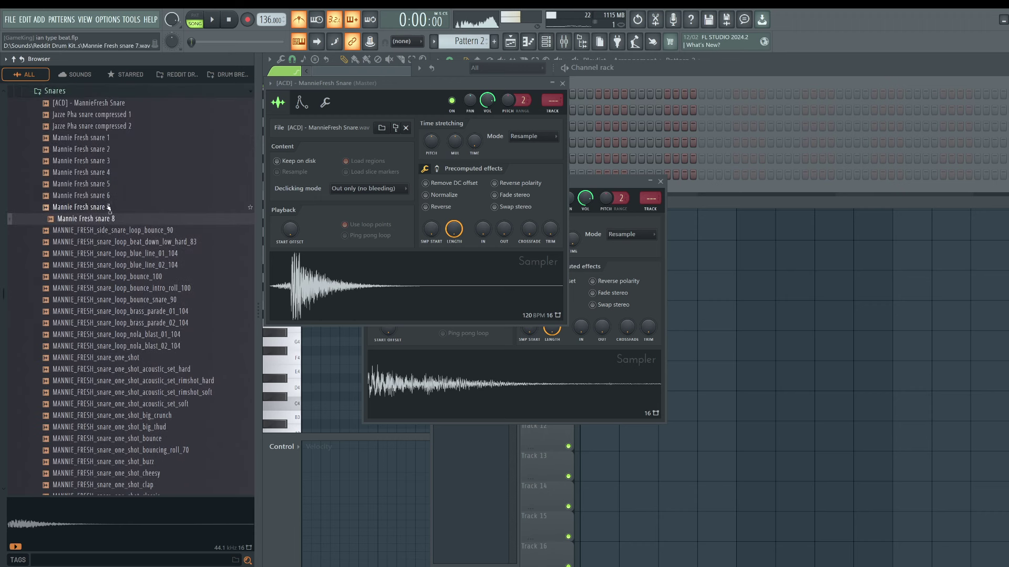
scroll(108, 208, "down", 10)
left_click(114, 231)
key("Up")
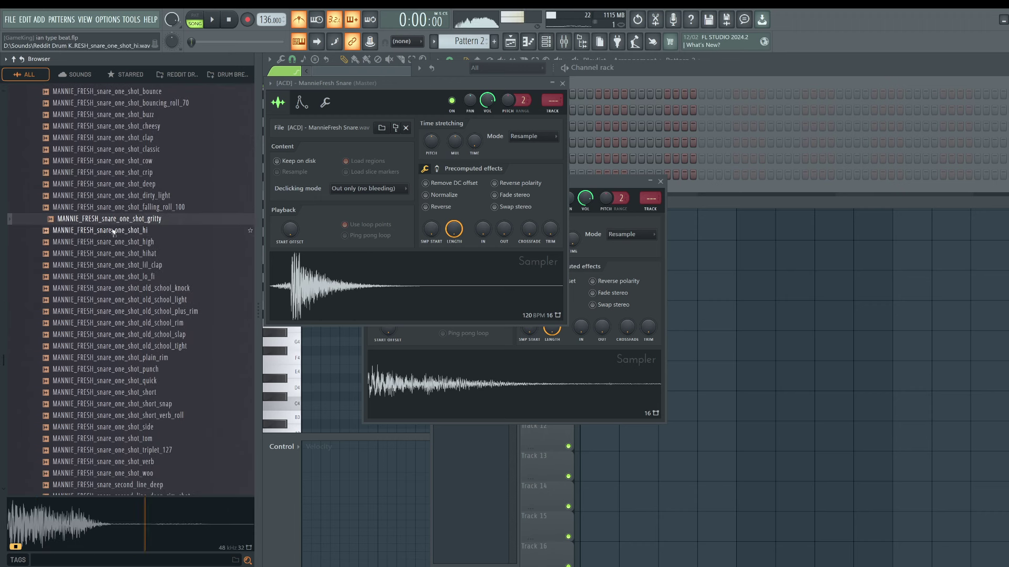
left_click(117, 277)
left_click(119, 288)
left_click(120, 301)
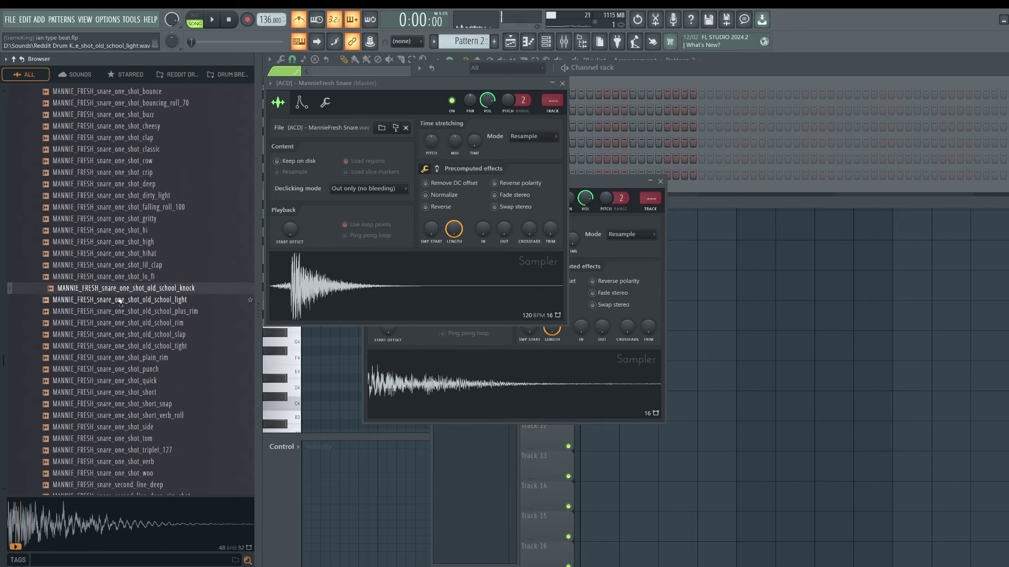
key("Down")
key("Down")
key("Down")
key("Down")
scroll(111, 230, "down", 4)
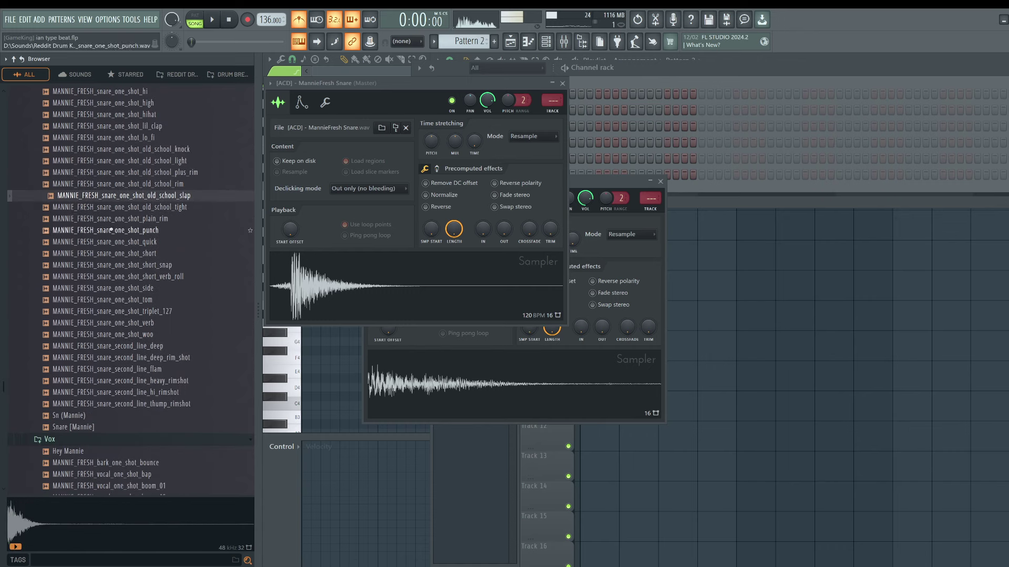
Load MANNIE_FRESH_snare_one_shot_punch into a new channel and close the sample browser.
left_click(111, 230)
right_click(111, 230)
left_click(126, 245)
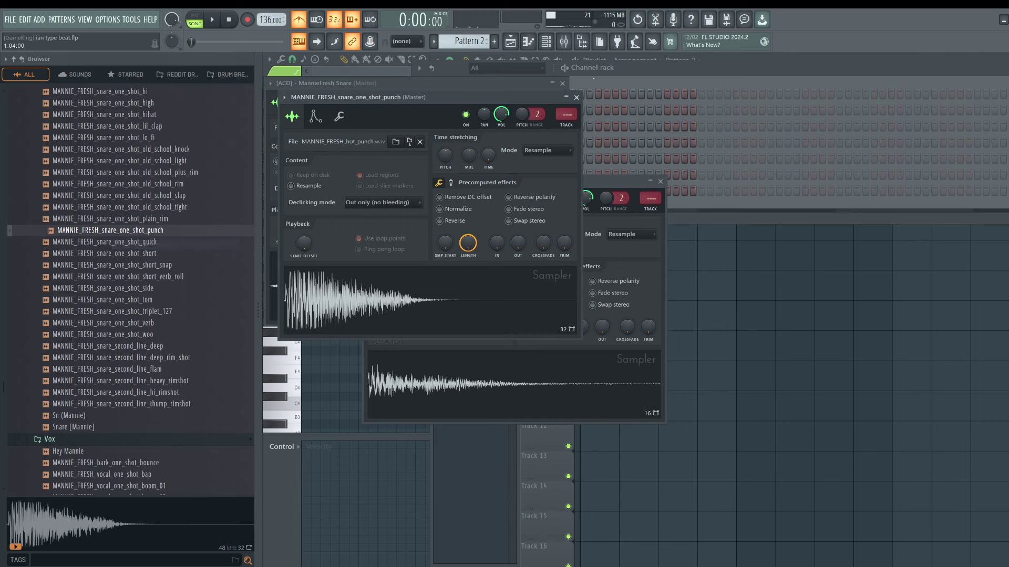
key("alt+F8")
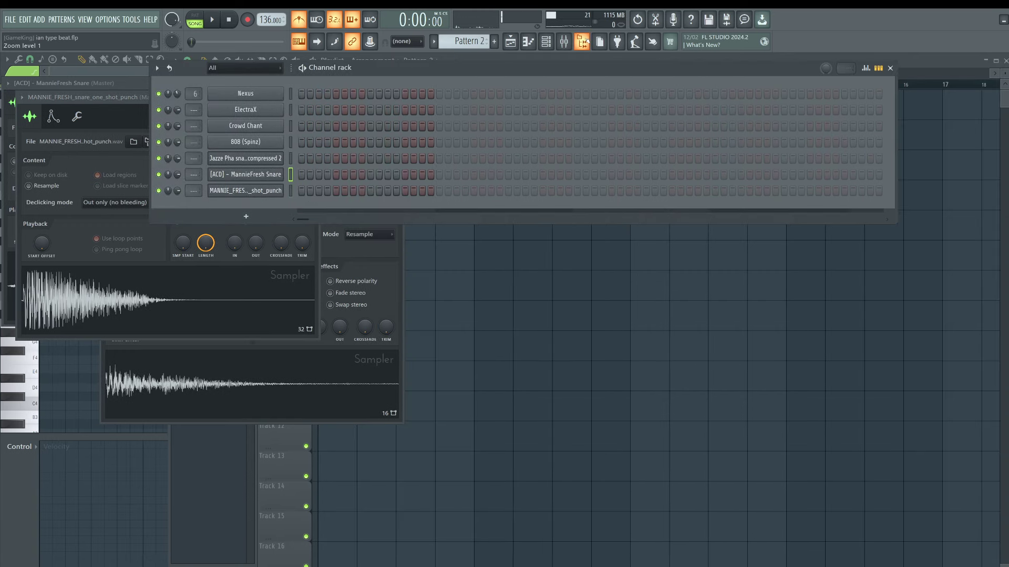
With Pattern 2 playing, put all three snares on steps 9, 25, 41 and 57, adding extra hits to the [ACD] snare.
left_click(195, 19)
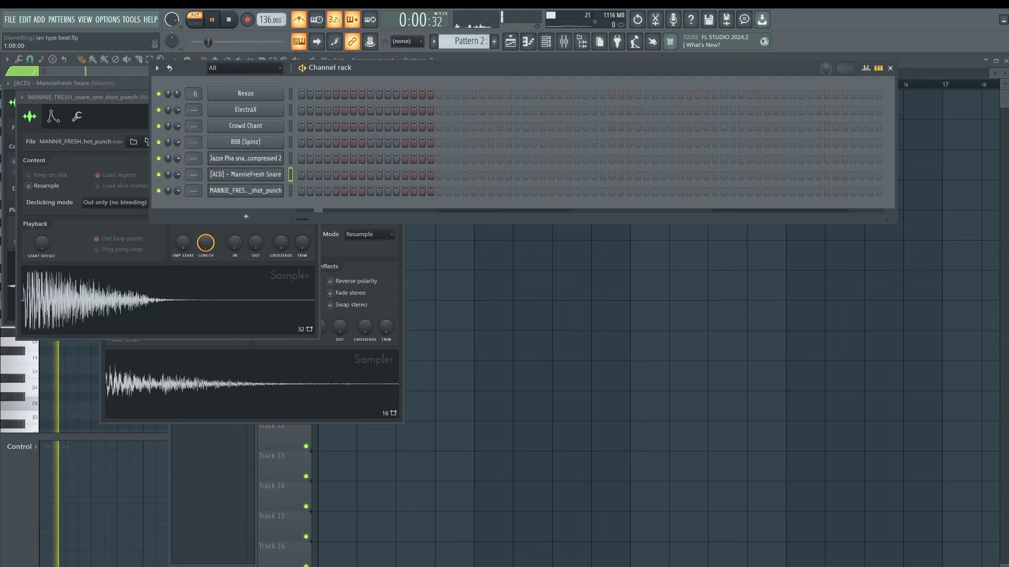
key("space")
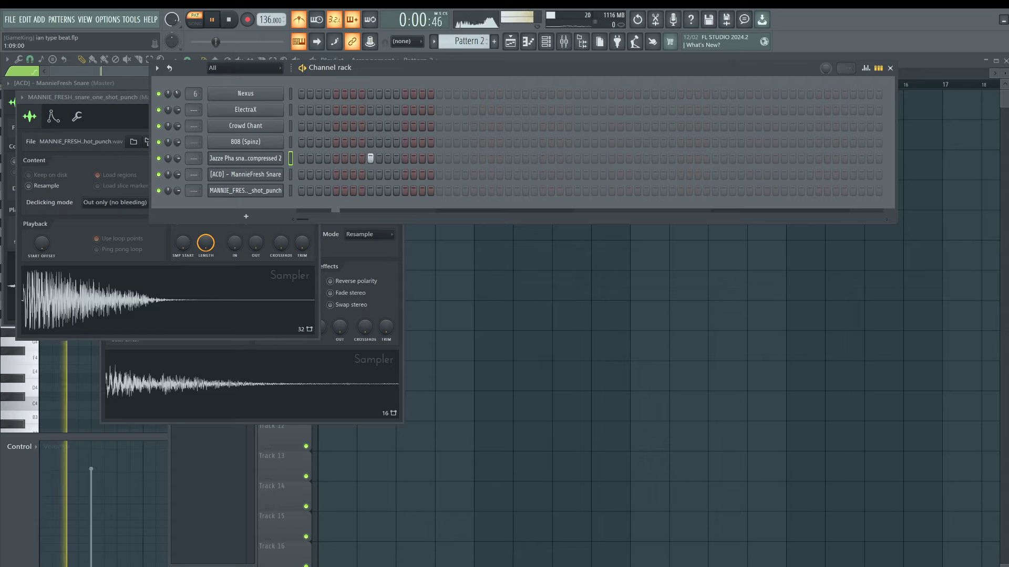
left_click(508, 158)
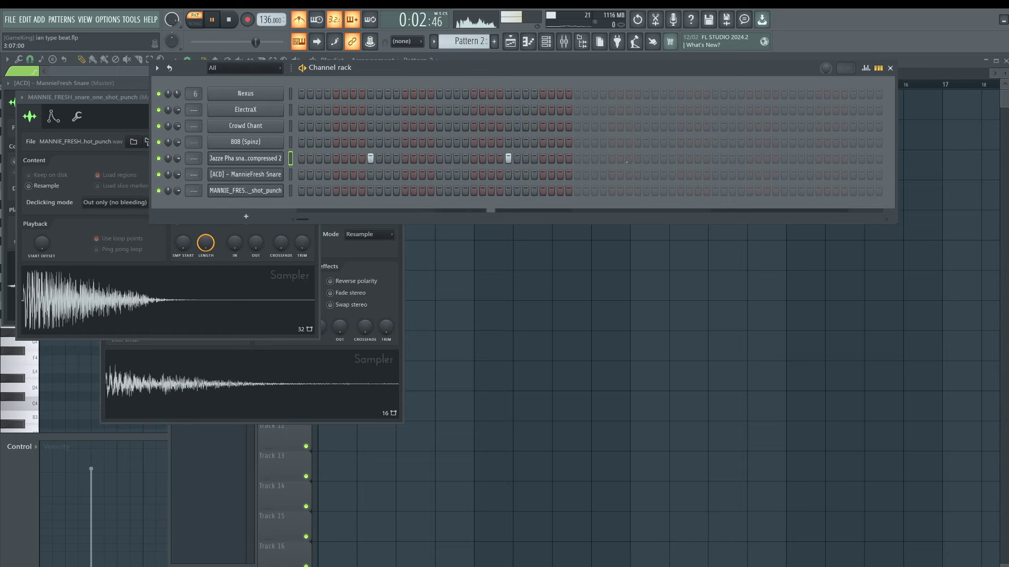
left_click(646, 158)
left_click(784, 158)
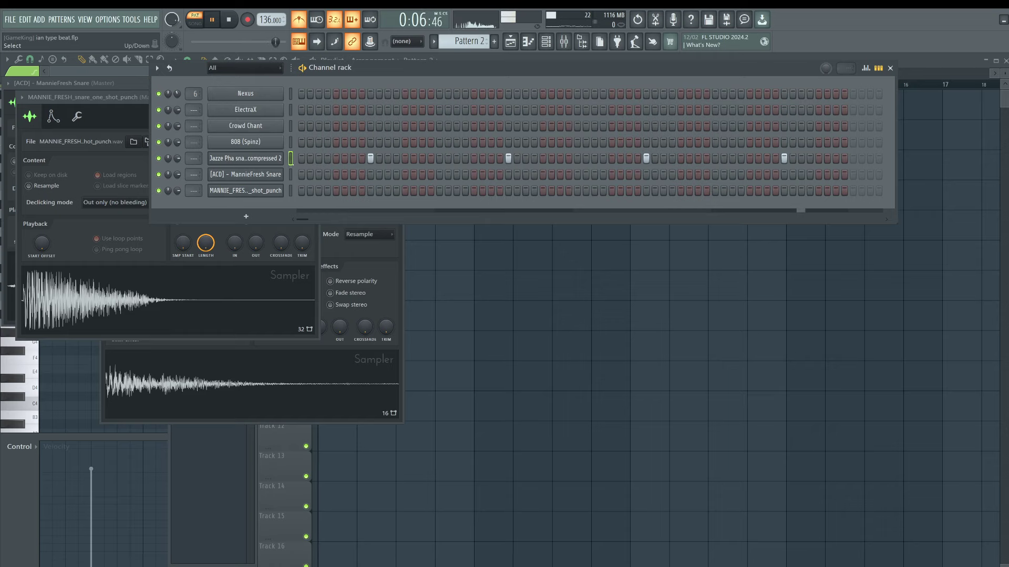
key("ctrl+v")
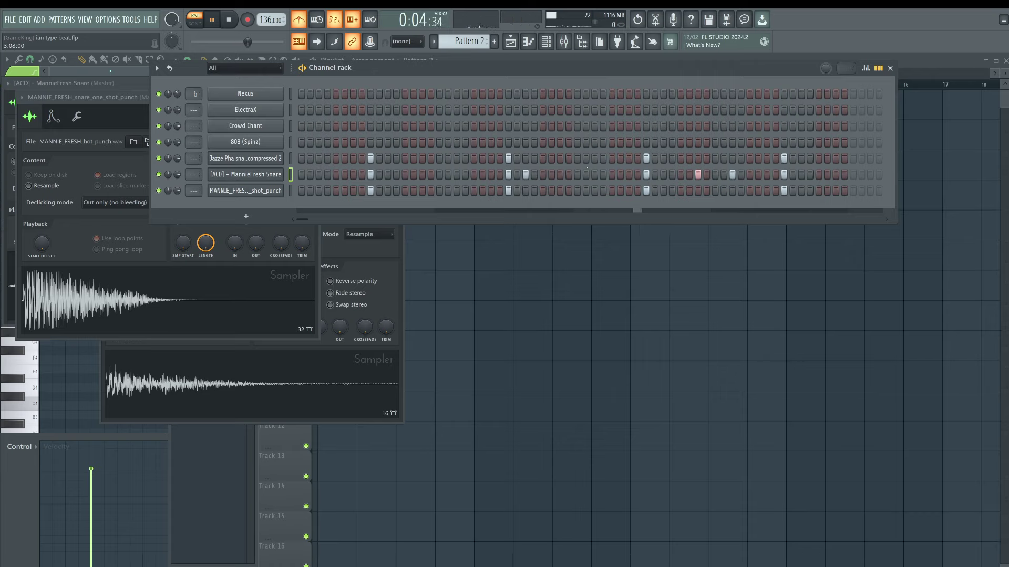
Place Pattern 2 at bars 1 and 5 on the rhythm track and play the arrangement in song mode.
left_click(582, 268)
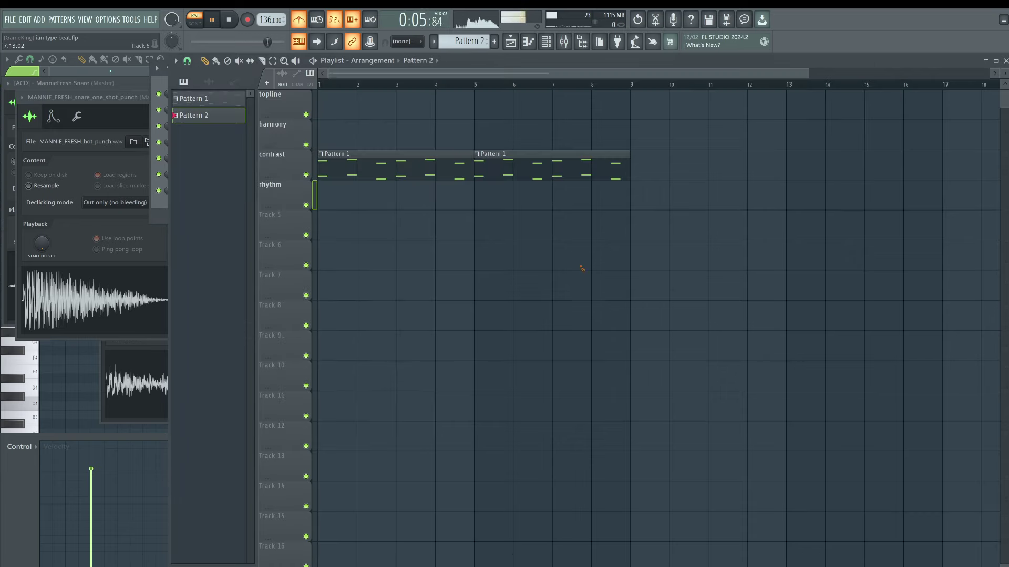
left_click(351, 197)
key("space")
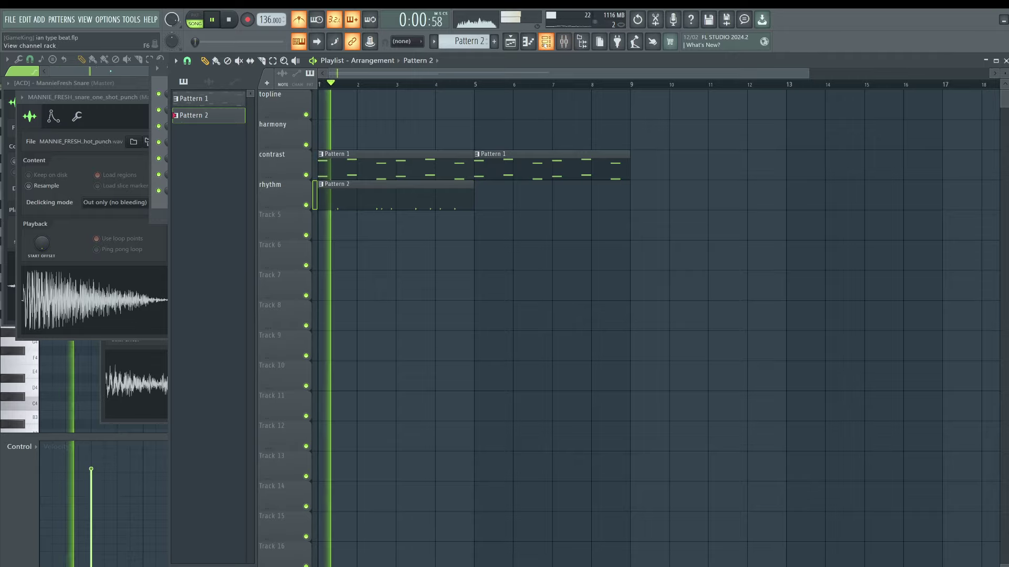
left_click_drag(518, 194, 464, 192)
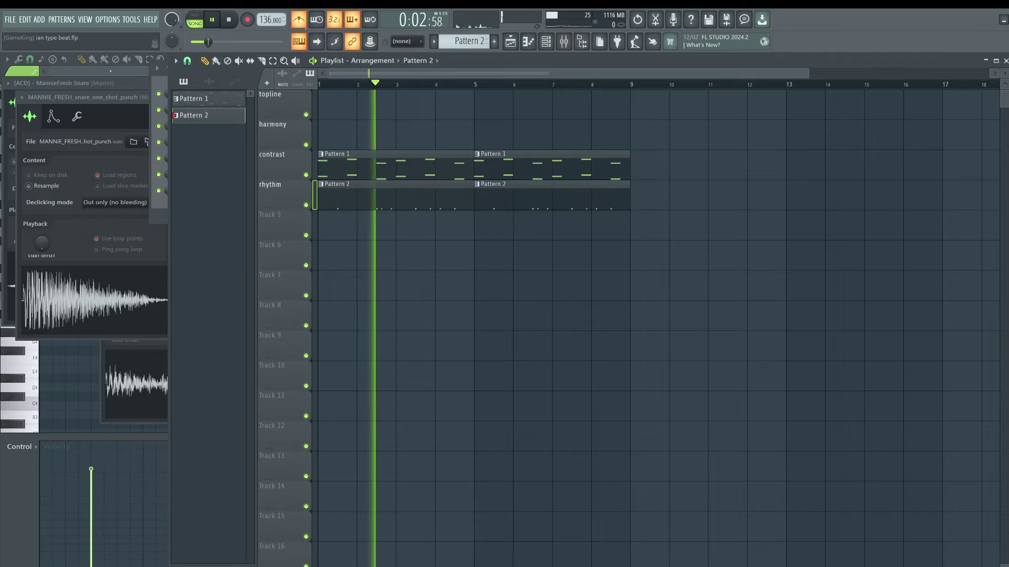
Create an empty Pattern 3 and start and stop playback of the arrangement.
key("F4")
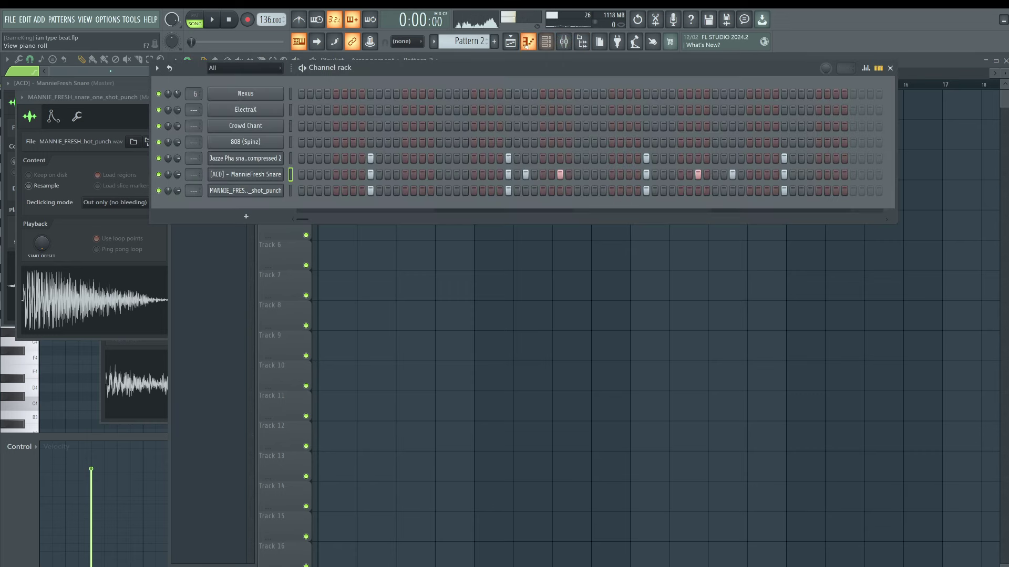
key("space")
key("space")
key("space")
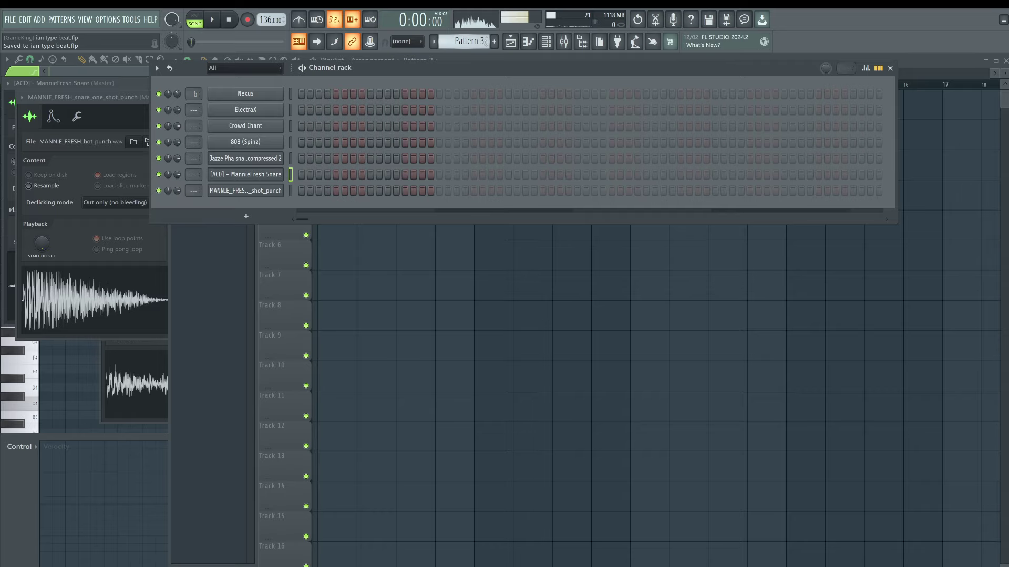
key("space")
key("space")
Open the sample browser beside the playing arrangement and expand the Percs folder of The Lunch77 Mannie Fresh Drumkit.
key("alt+F8")
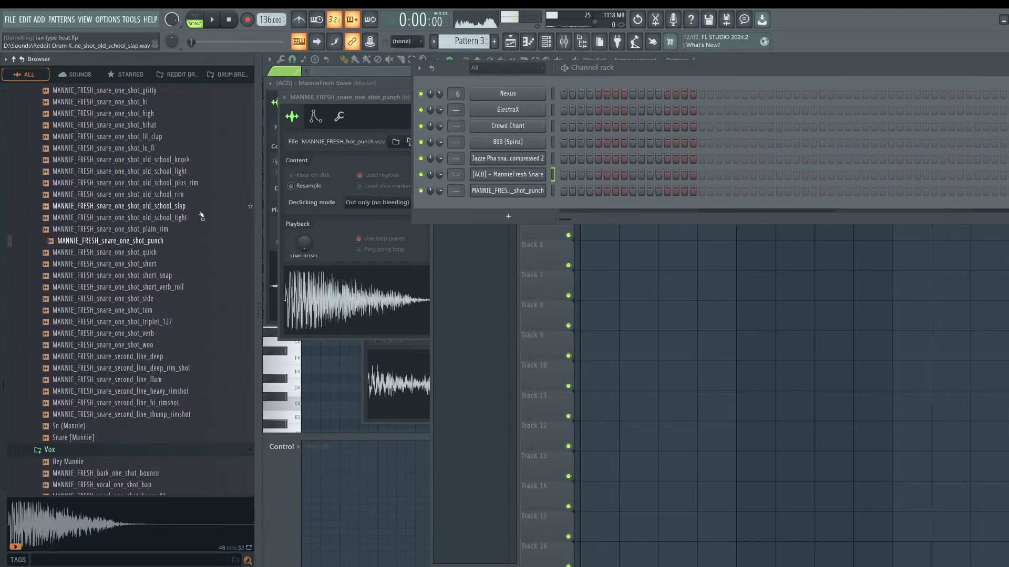
key("Up")
scroll(142, 269, "up", 3)
scroll(126, 270, "up", 10)
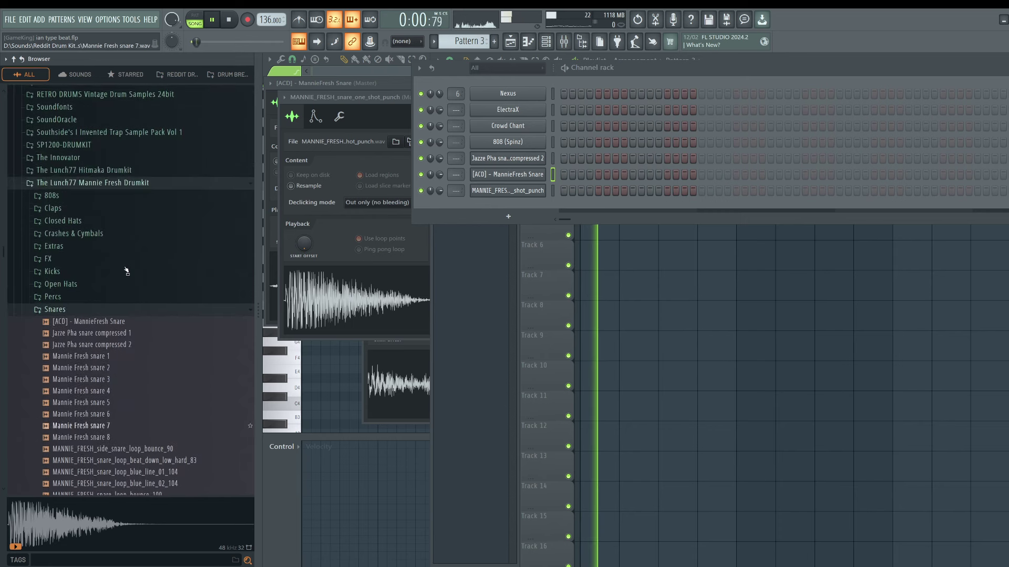
left_click(67, 293)
scroll(93, 201, "up", 3)
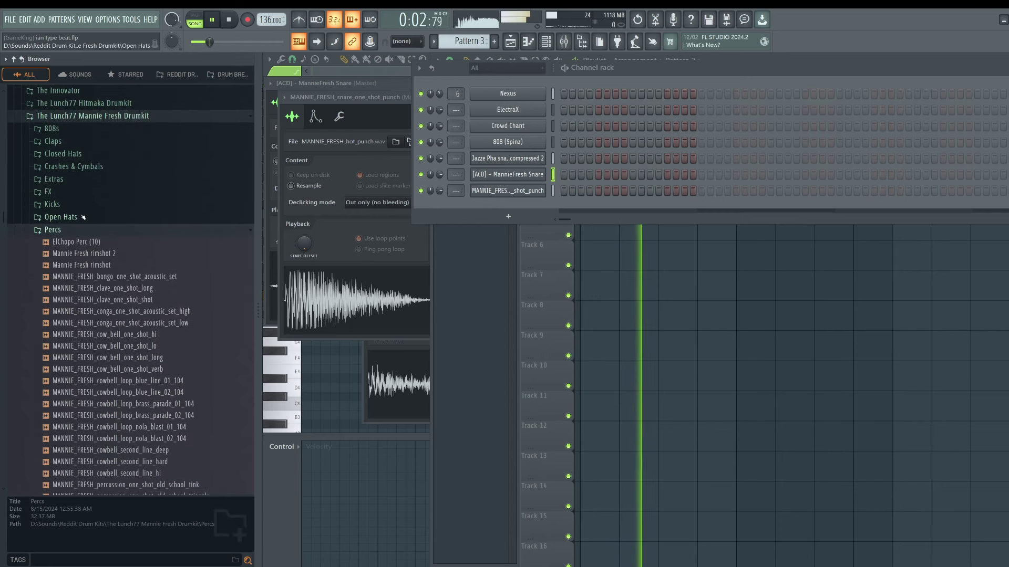
Expand the kit's Open Hats folder and audition its MANNIE_FRESH open hi-hat samples over the playing arrangement.
left_click(92, 217)
left_click(92, 229)
left_click(92, 241)
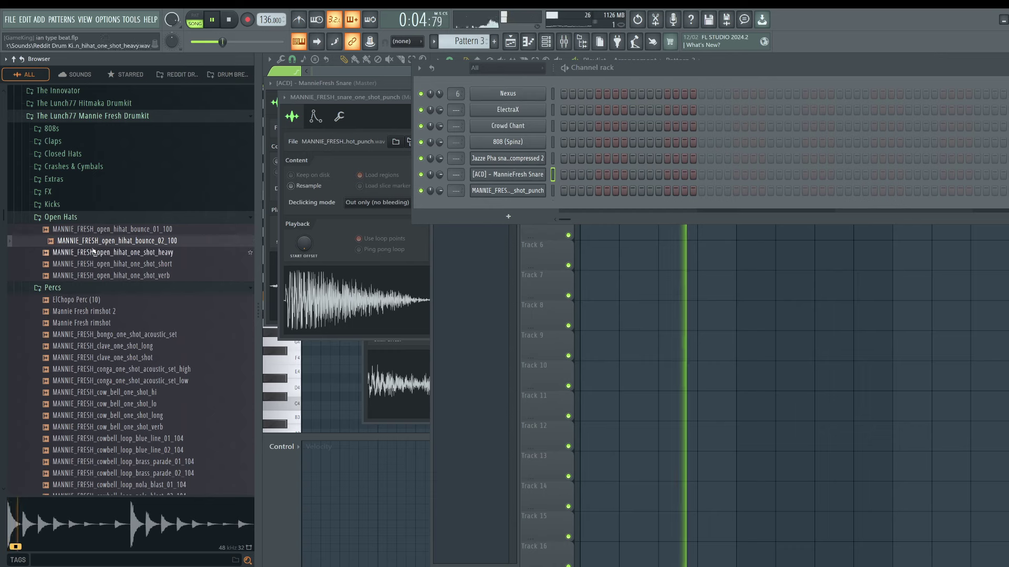
left_click(93, 252)
left_click(95, 264)
left_click(98, 275)
left_click(93, 229)
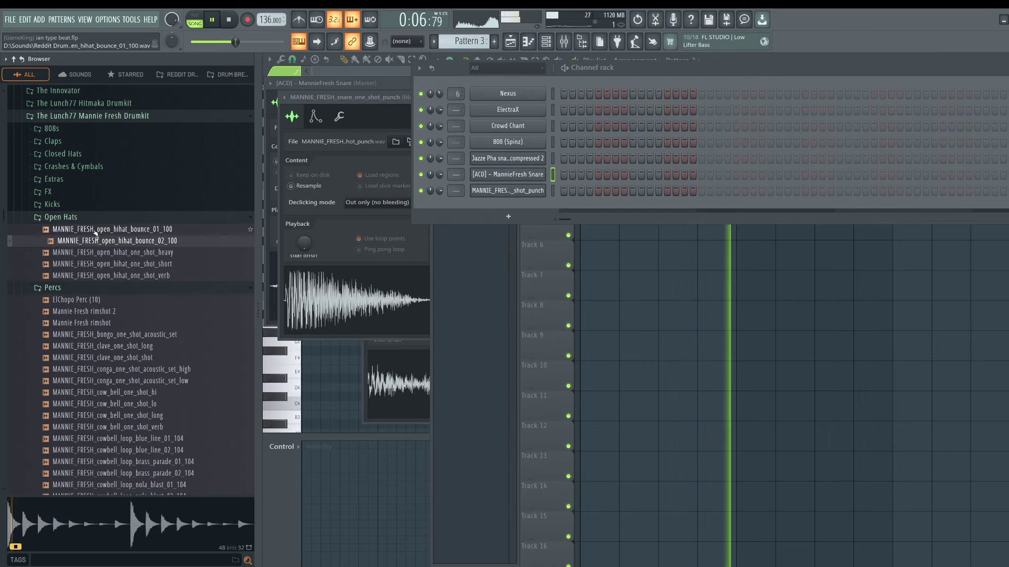
Load MANNIE_FRESH_open_hihat_bounce_01_100 into a new channel and shorten it to its first hit by setting the sample length to 5%.
right_click(93, 229)
left_click(129, 241)
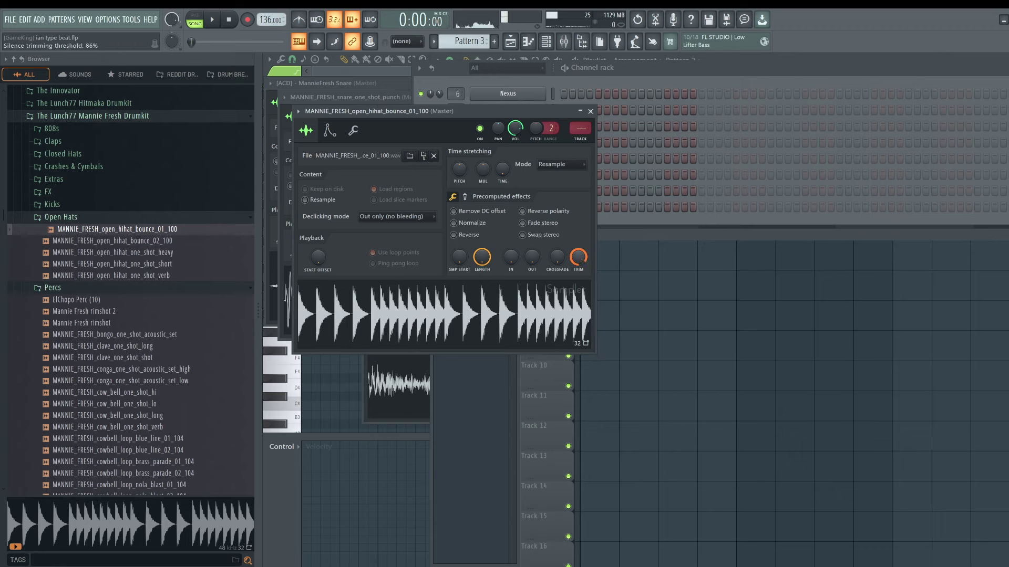
left_click_drag(481, 257, 482, 302)
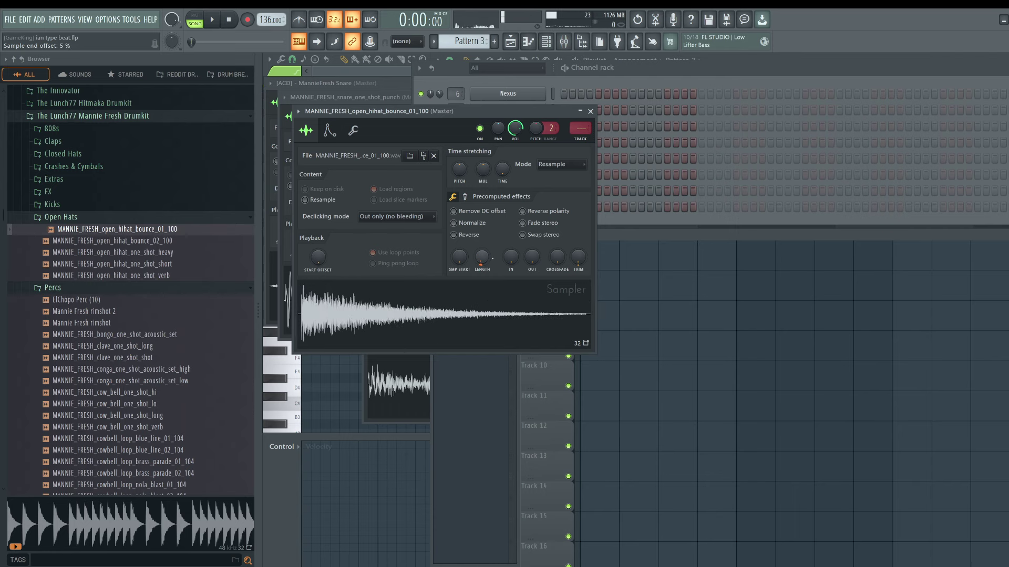
left_click(591, 112)
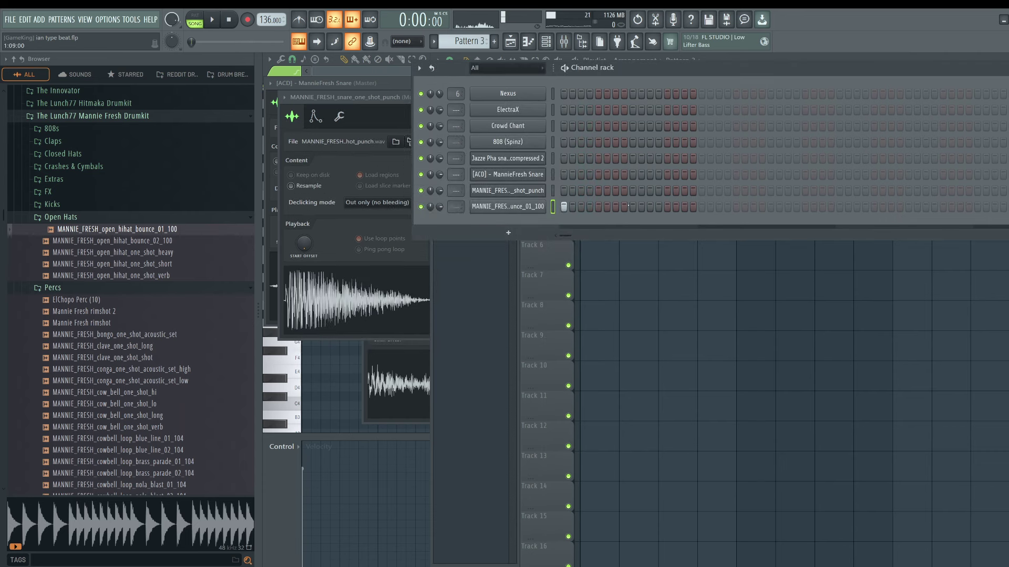
Place Pattern 3 at bar 1 of Track 5 and put the open hi-hat on steps 1, 9, 17 and 25.
left_click(595, 225)
left_click(547, 42)
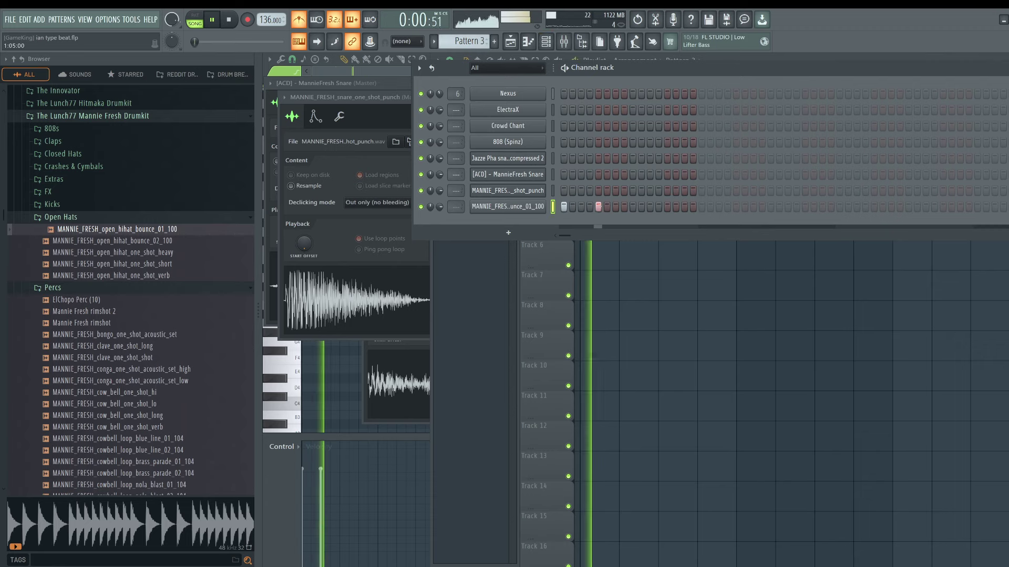
left_click(632, 207)
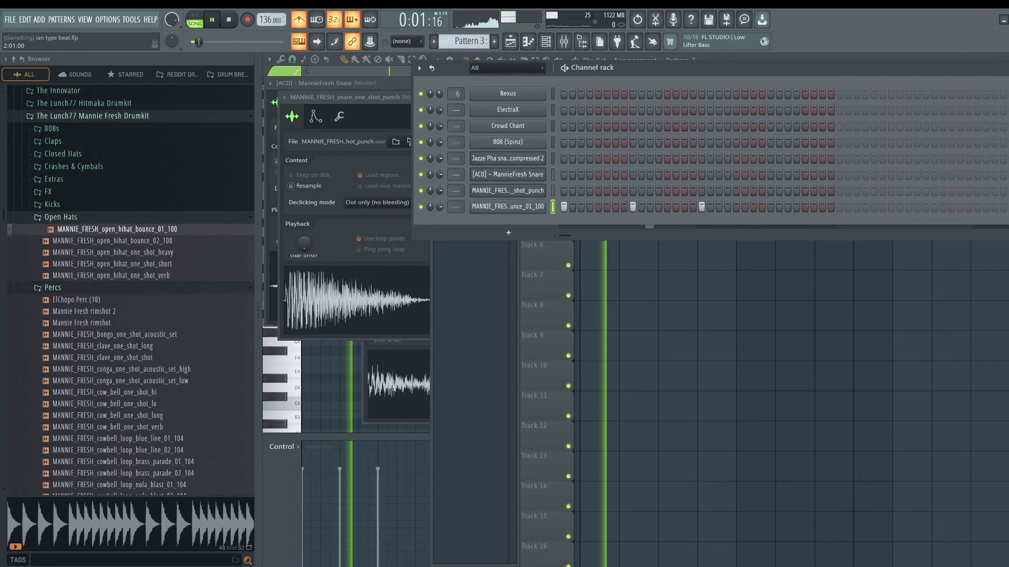
left_click(701, 206)
left_click(761, 207)
left_click(770, 206)
left_click(762, 206)
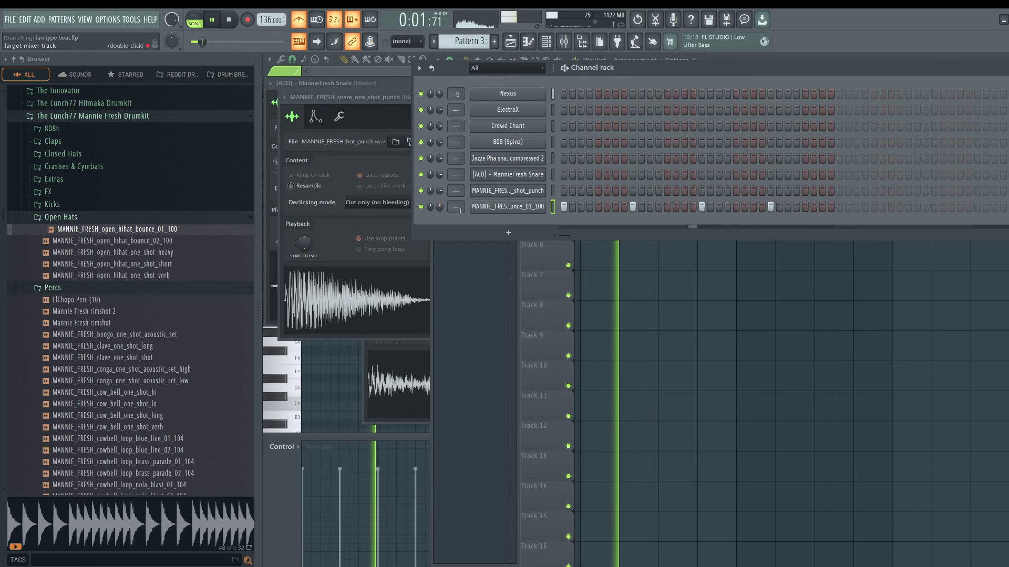
Make the open hi-hat channel cut itself, using cut group 8 by 8, and stop playback.
left_click(507, 207)
left_click(353, 130)
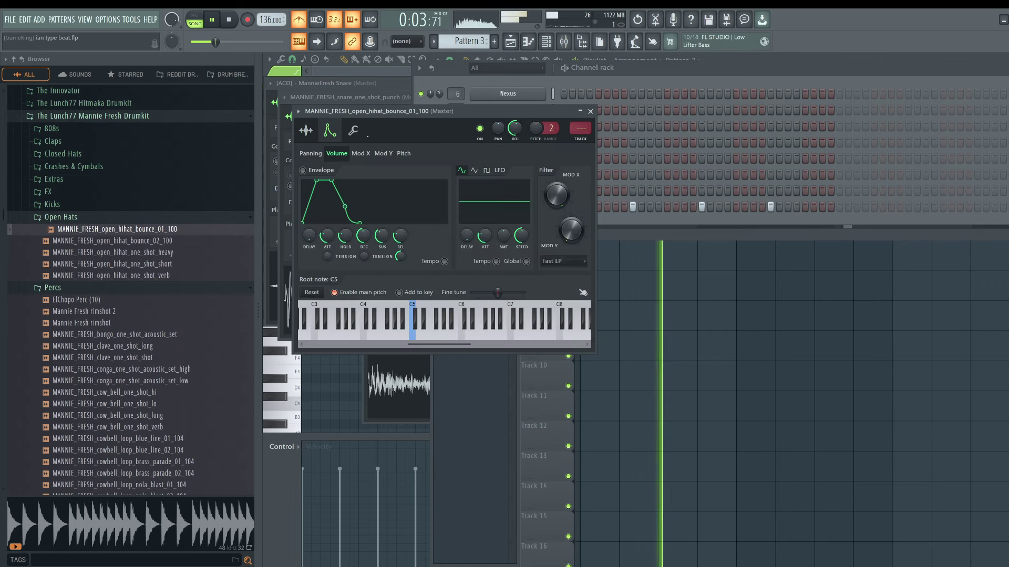
key("space")
With the arrangement playing, duplicate the Pattern 3 clip three times along Track 5, at bars 3, 5 and 7.
key("F5")
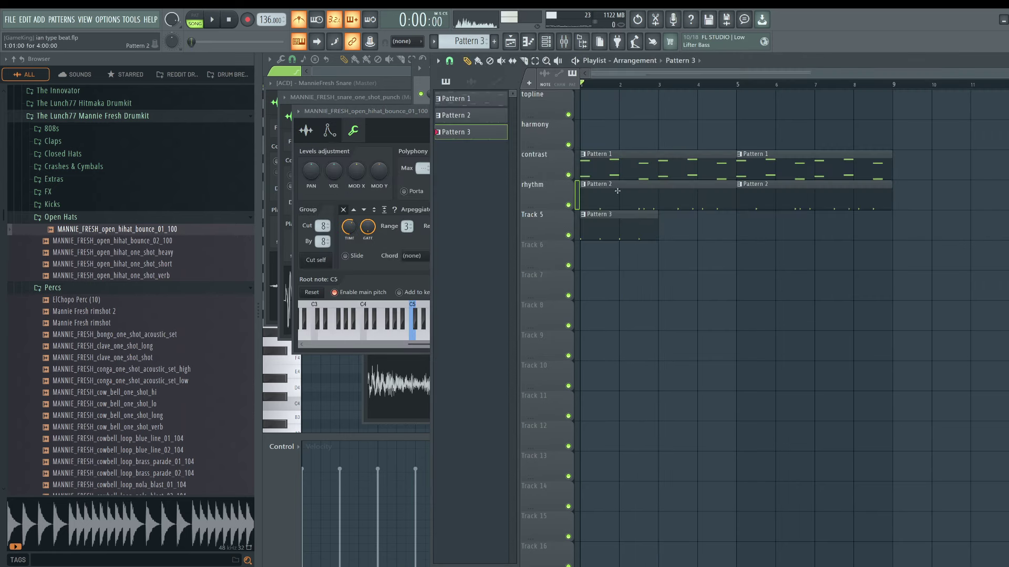
key("space")
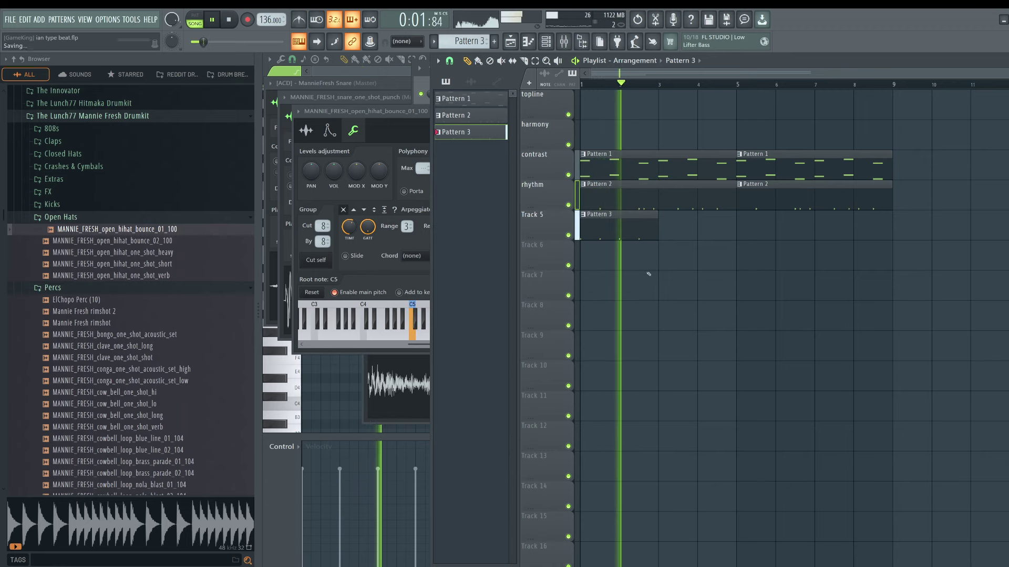
left_click(625, 226, "ctrl")
key("ctrl+b")
key("ctrl+b")
key("ctrl+b")
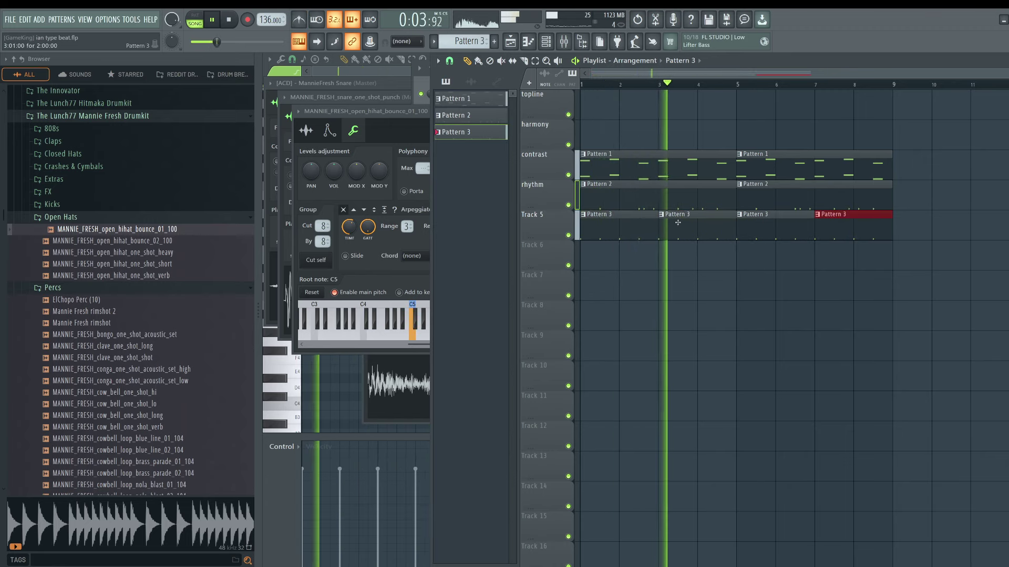
left_click(563, 41)
left_click(563, 41)
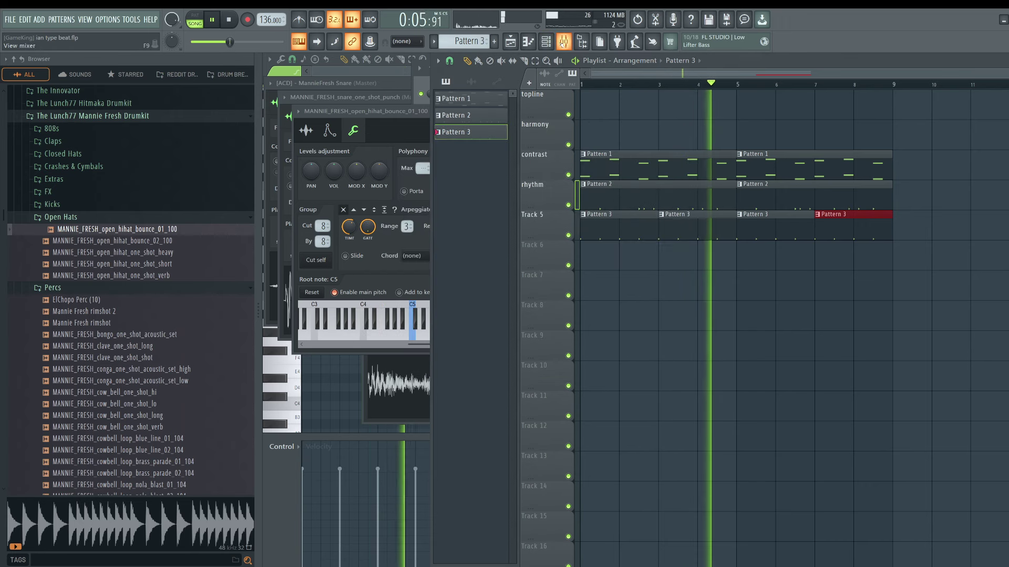
Audition the crunchy, dirty and heavy closed hi-hats in the Mannie Fresh kit, and collapse the kit's folder.
left_click(63, 153)
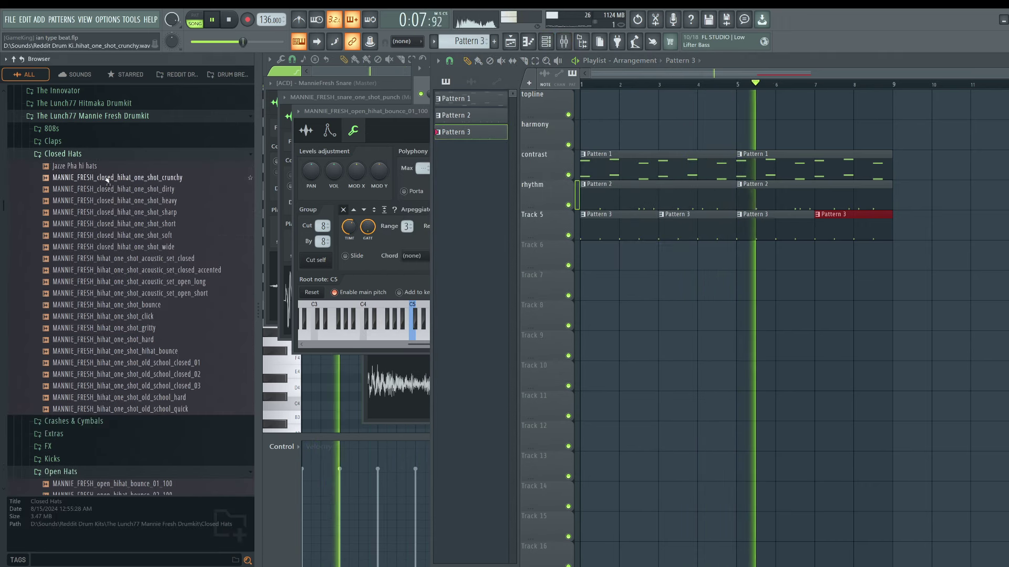
left_click(105, 178)
left_click(105, 190)
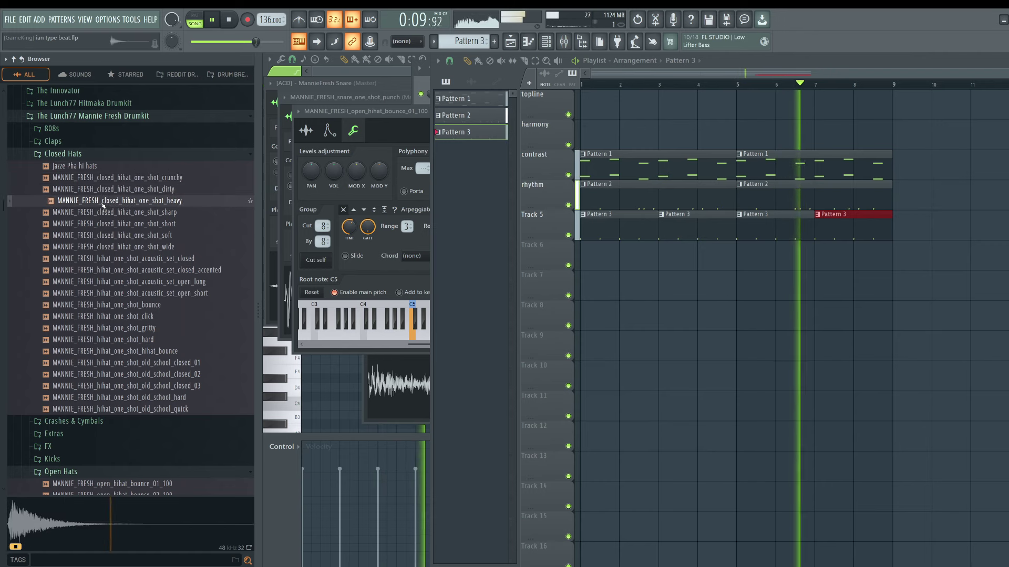
scroll(105, 194, "up", 4)
left_click(100, 253)
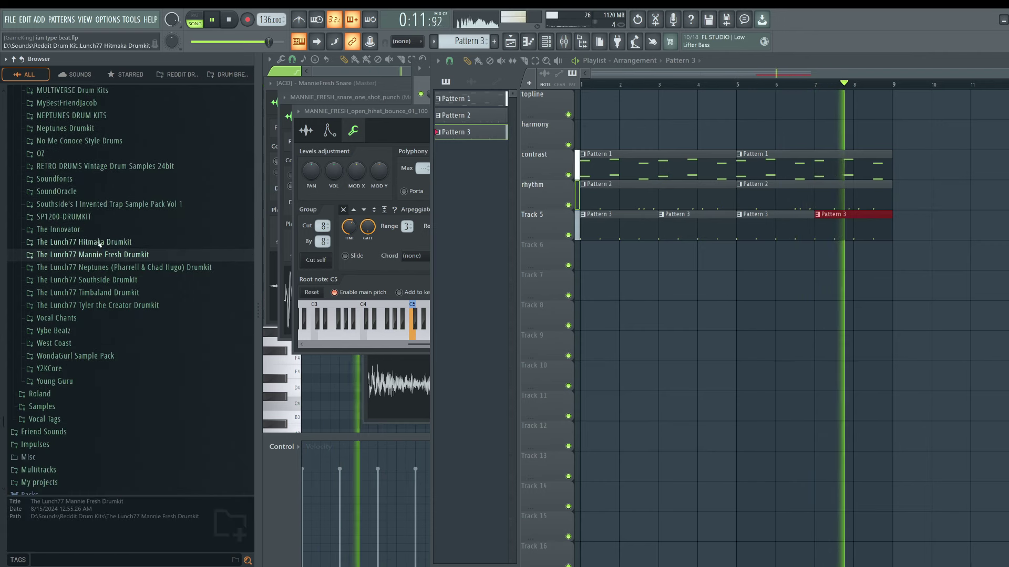
Load Cardiak HiHat 3_31 from the Closed Hats folder of The Lunch77 Hitmaka Drumkit into a new channel.
left_click(100, 242)
left_click(63, 280)
left_click(77, 304)
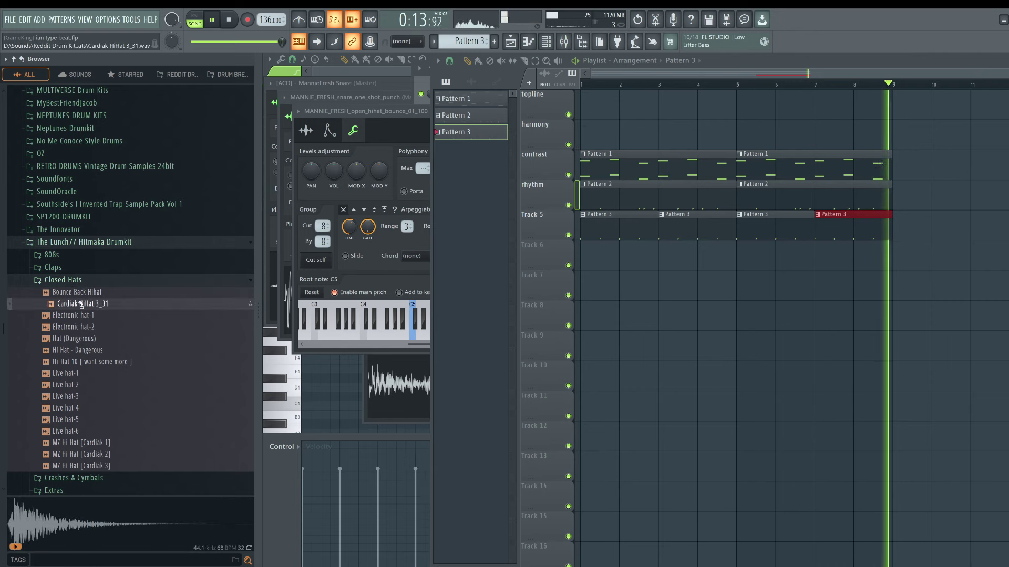
right_click(76, 304)
left_click(113, 317)
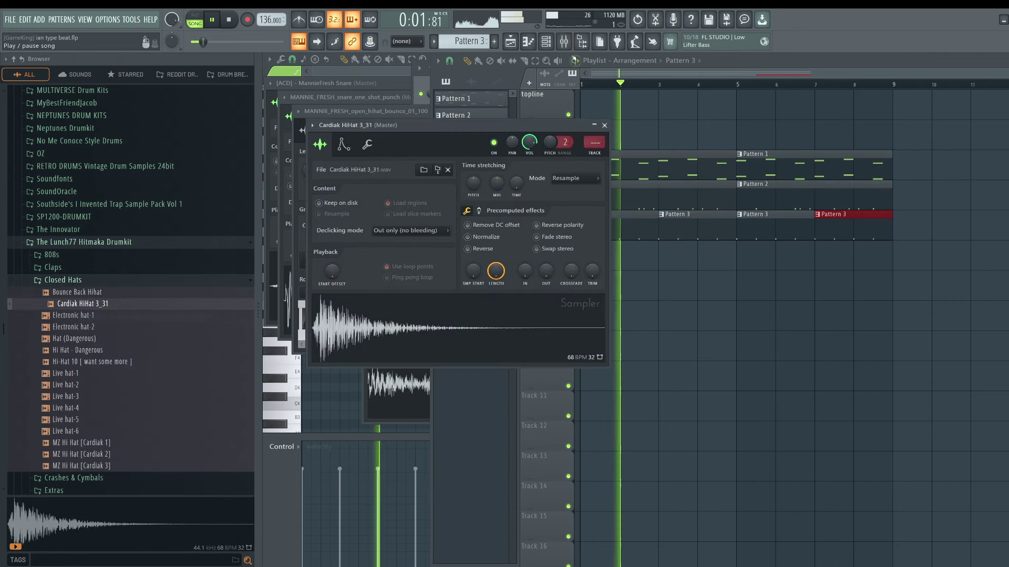
left_click(546, 41)
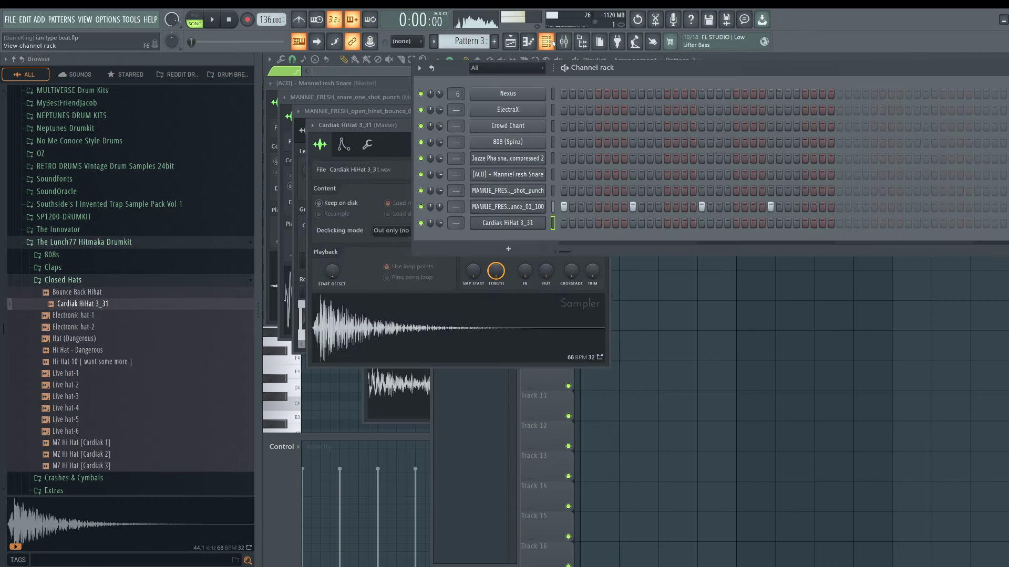
Create Pattern 4 with the Cardiak hi-hat on steps 1 to 3 and place it at bar 1 of Track 6.
left_click(476, 42)
left_click(531, 52)
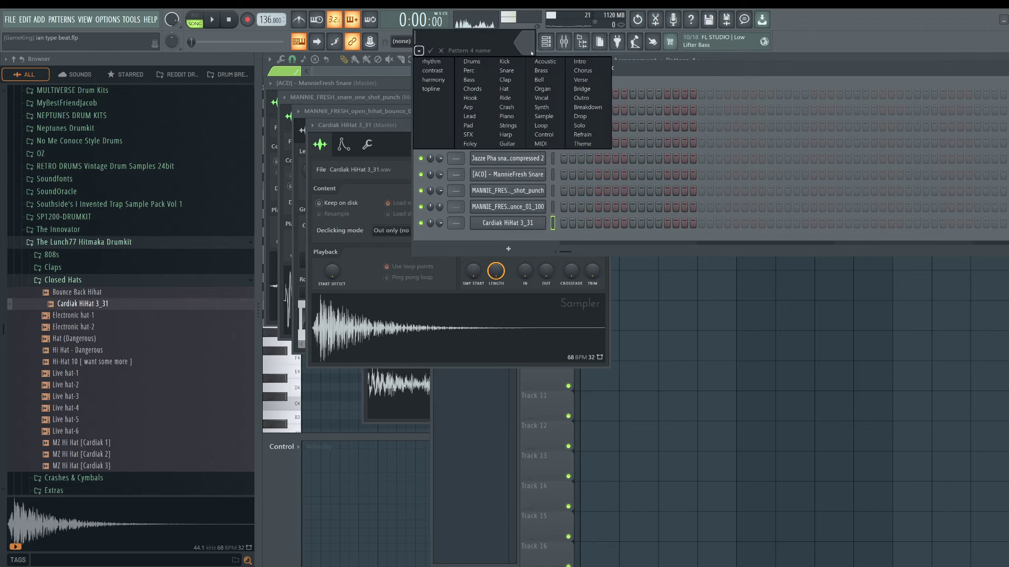
key("Return")
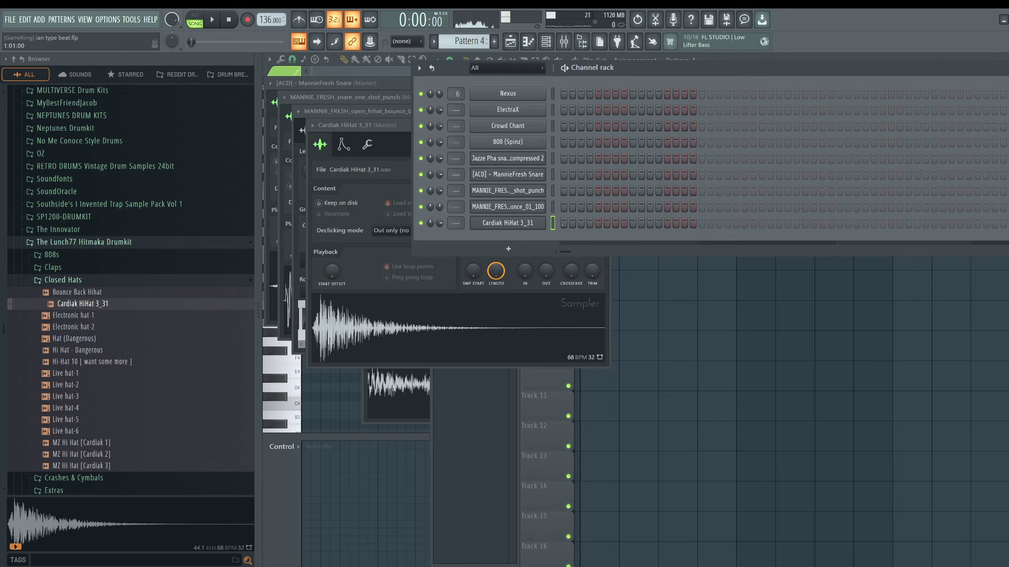
left_click(582, 257)
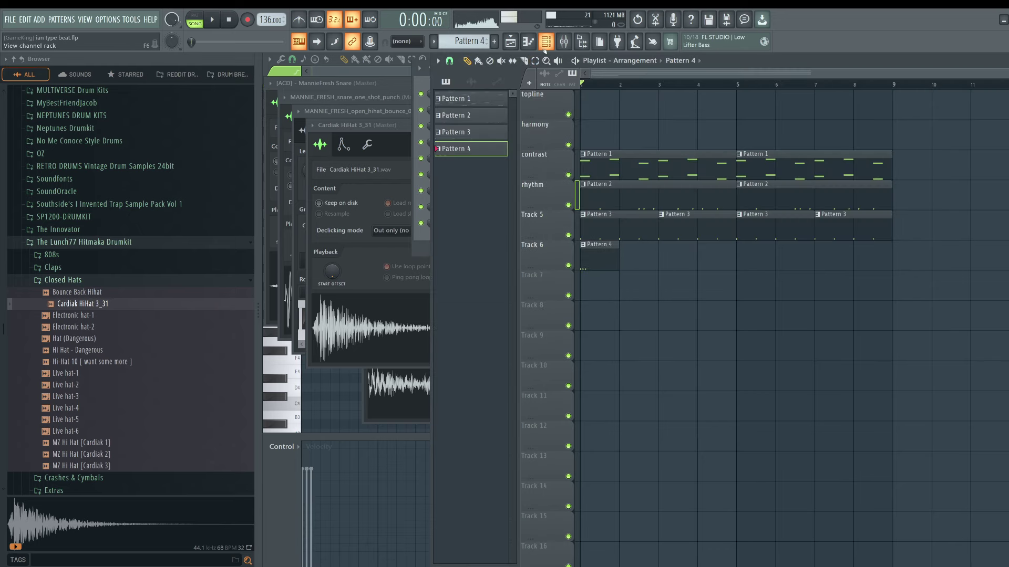
left_click(545, 46)
key("space")
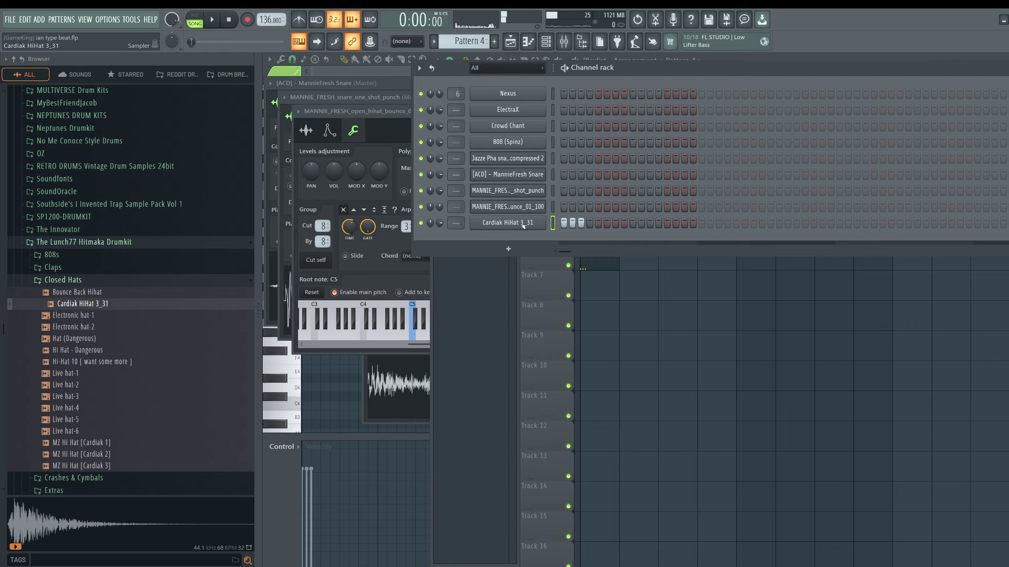
right_click(299, 42)
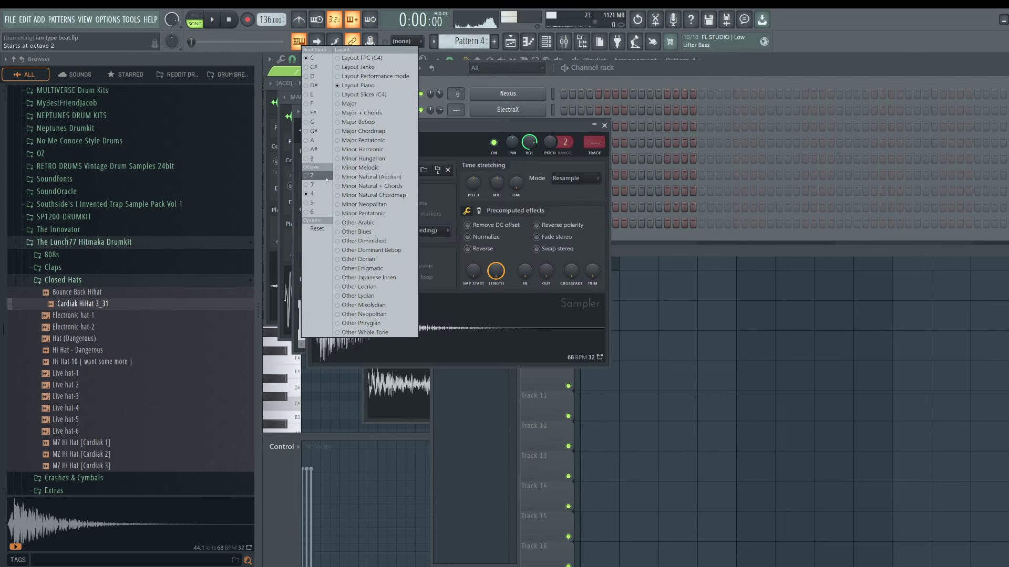
key("Escape")
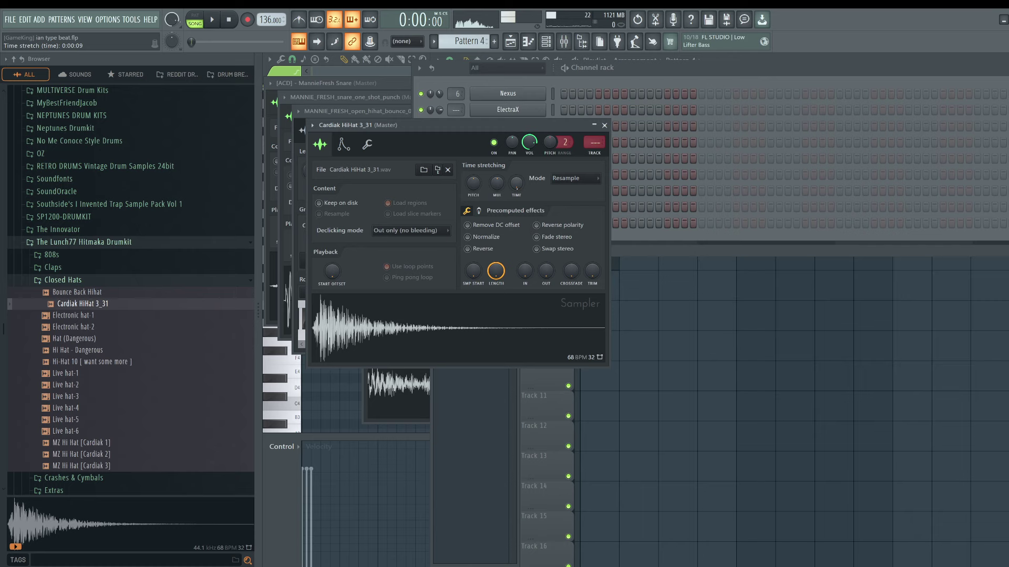
left_click(342, 146)
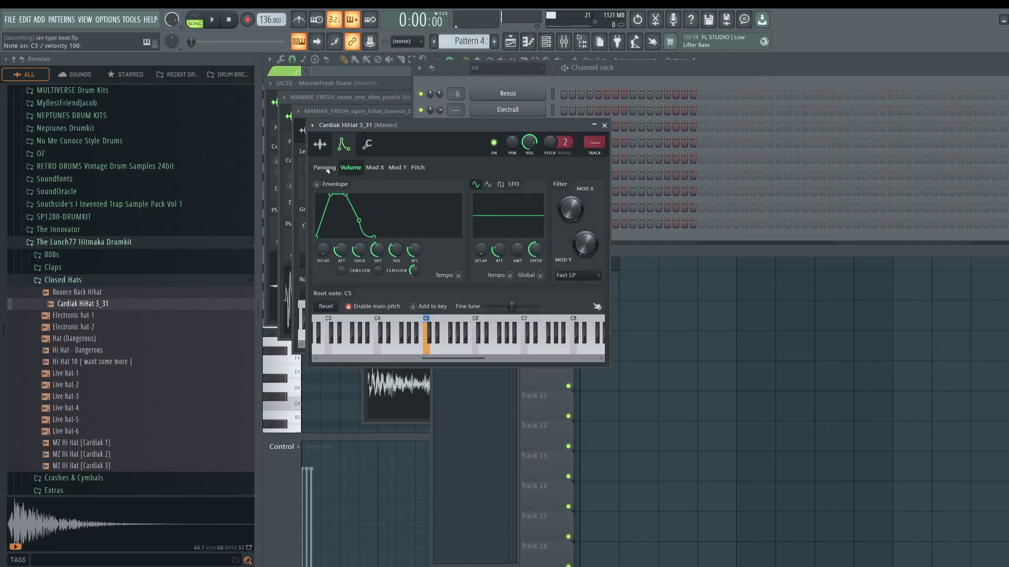
left_click(315, 149)
left_click(563, 179)
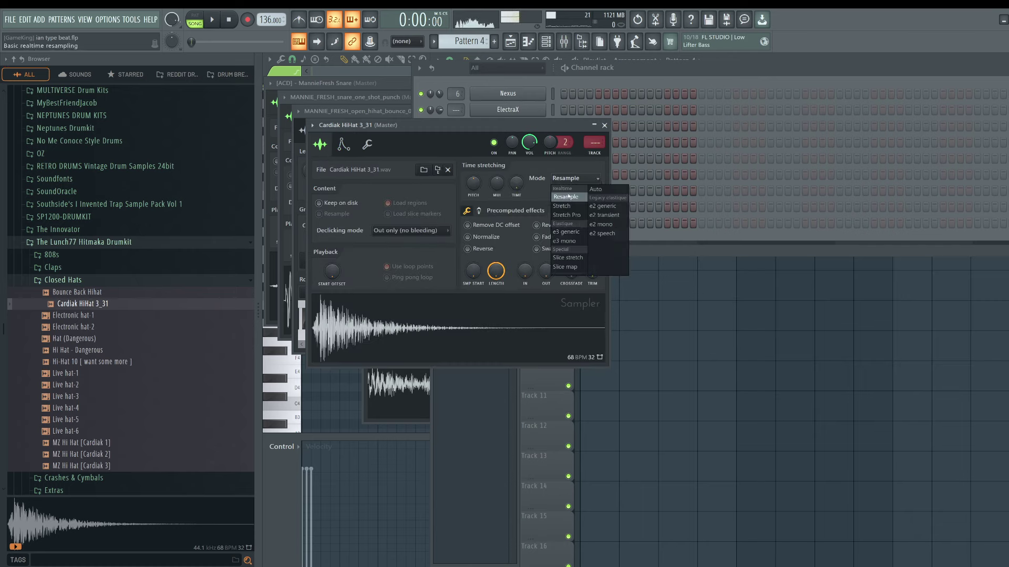
left_click(563, 179)
left_click(563, 180)
left_click(563, 179)
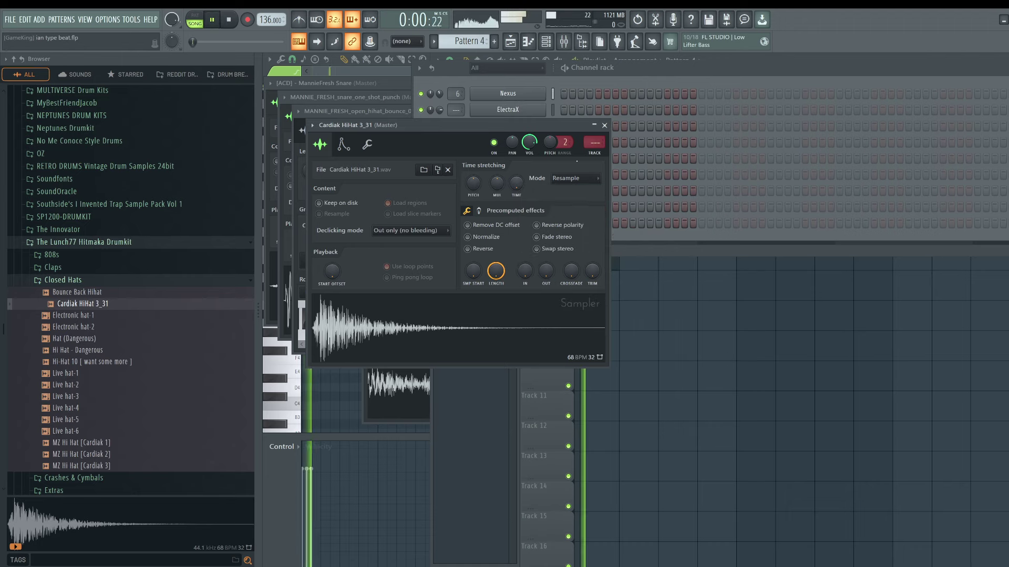
While the arrangement plays, add Cardiak hi-hat hits in Pattern 4 on steps 9, 11, 13, 15, 17 to 19, 21, 23, 25, 27 and 29.
left_click(604, 125)
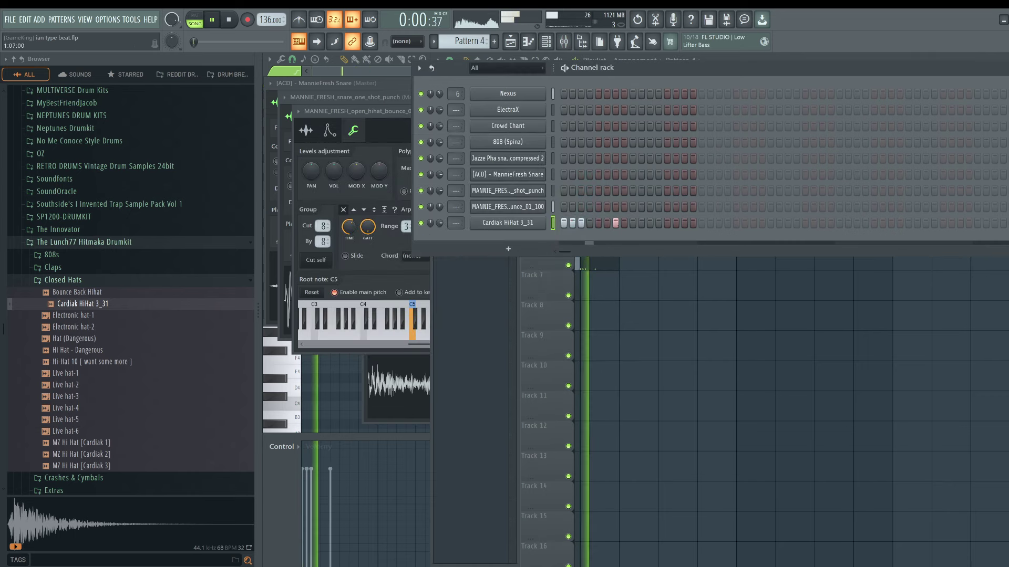
key("space")
key("space")
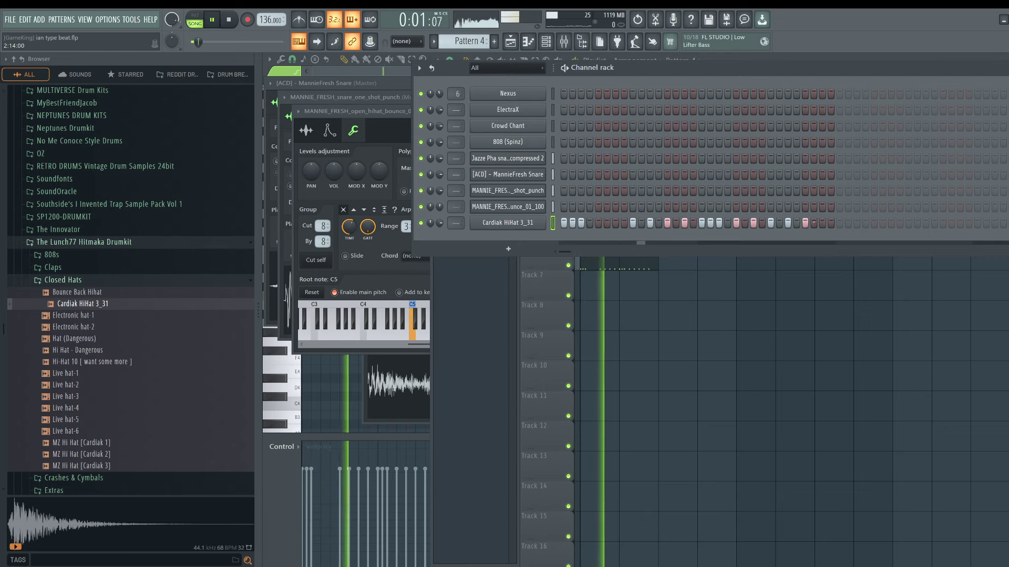
Place further Pattern 4 clips at bars 3, 5 and 7 of Track 6 in the playlist and stop playback.
key("F6")
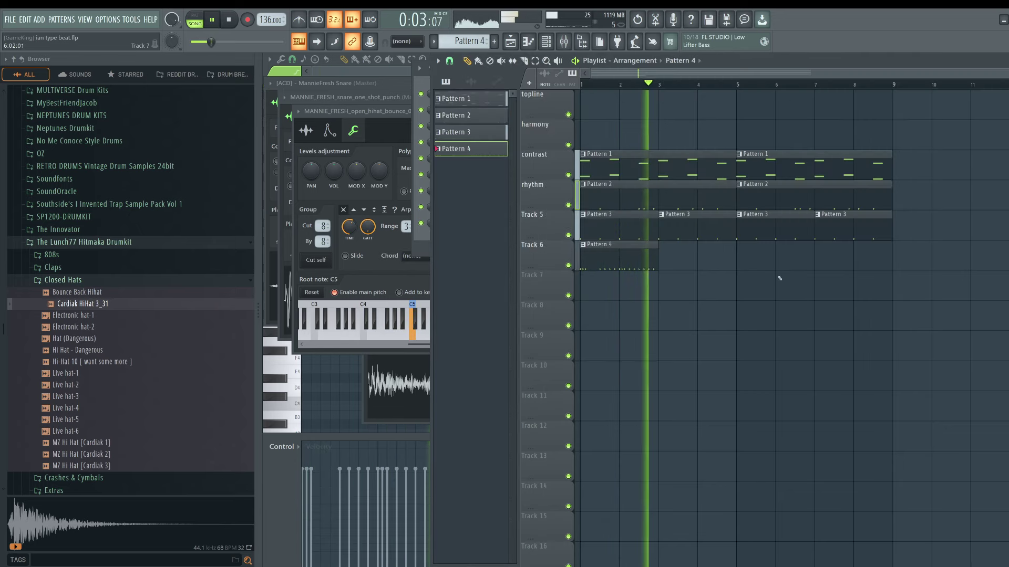
left_click(715, 253)
left_click(793, 257)
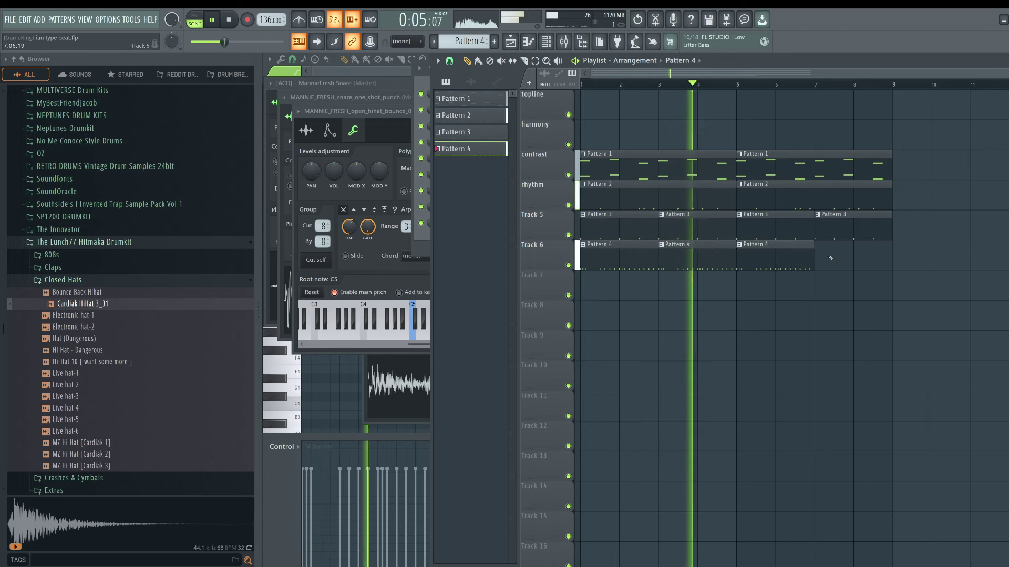
left_click(871, 258)
key("space")
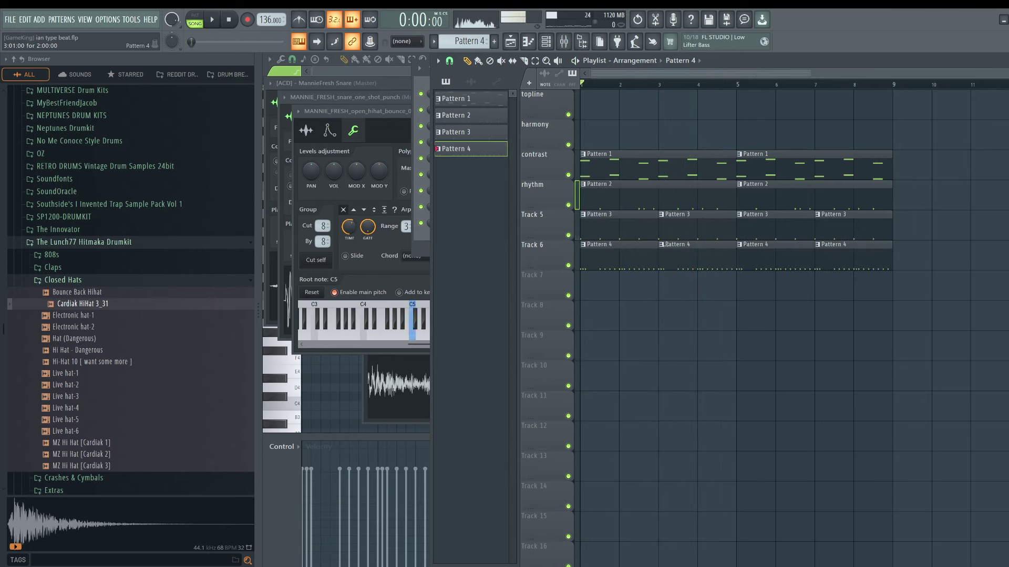
Make the bar 3 clip on Track 6 unique as Pattern 5 and add a Cardiak hi-hat hit on step 7.
left_click(661, 245)
left_click(686, 336)
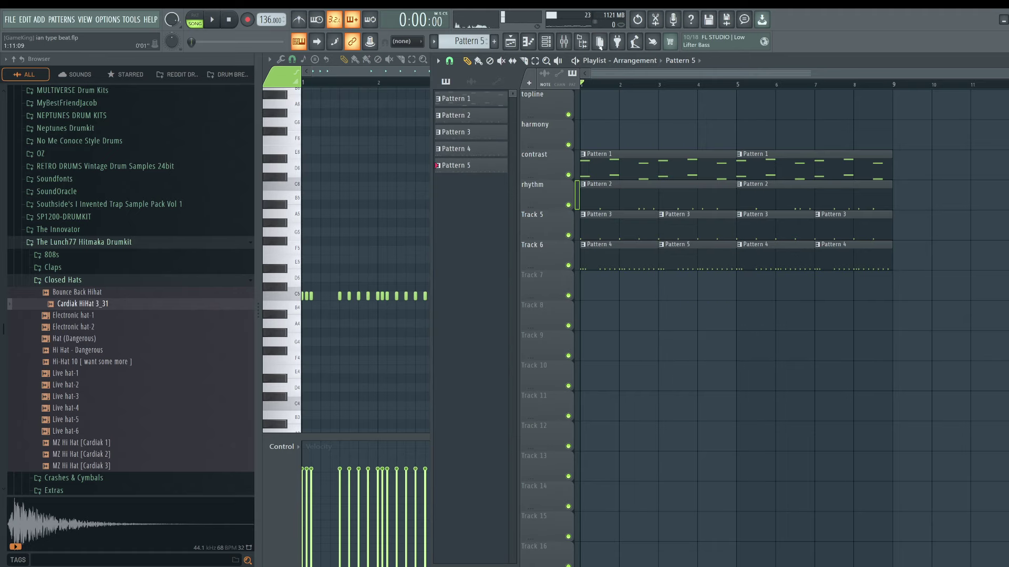
left_click(546, 41)
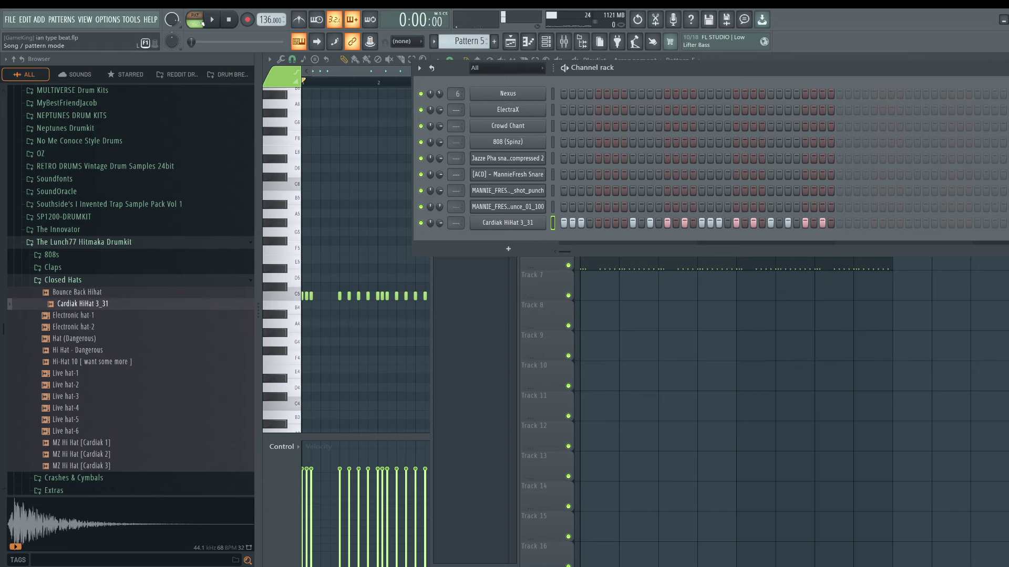
left_click(546, 41)
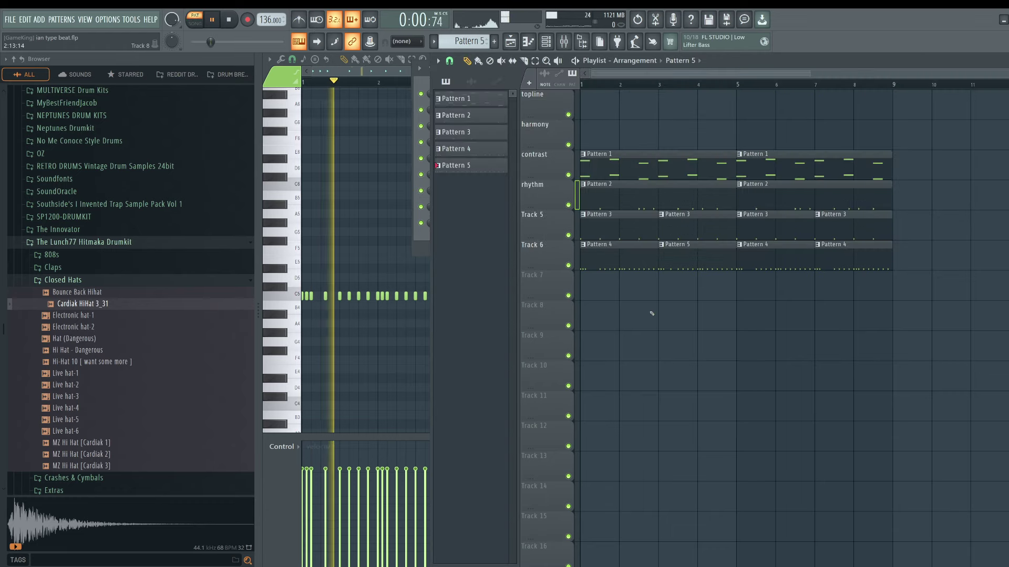
left_click(546, 41)
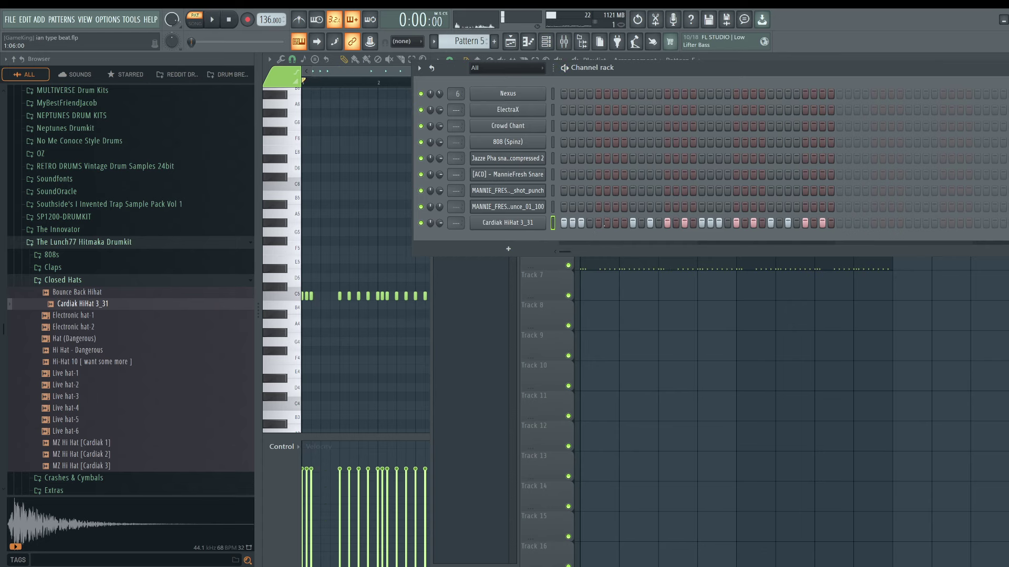
key("F6")
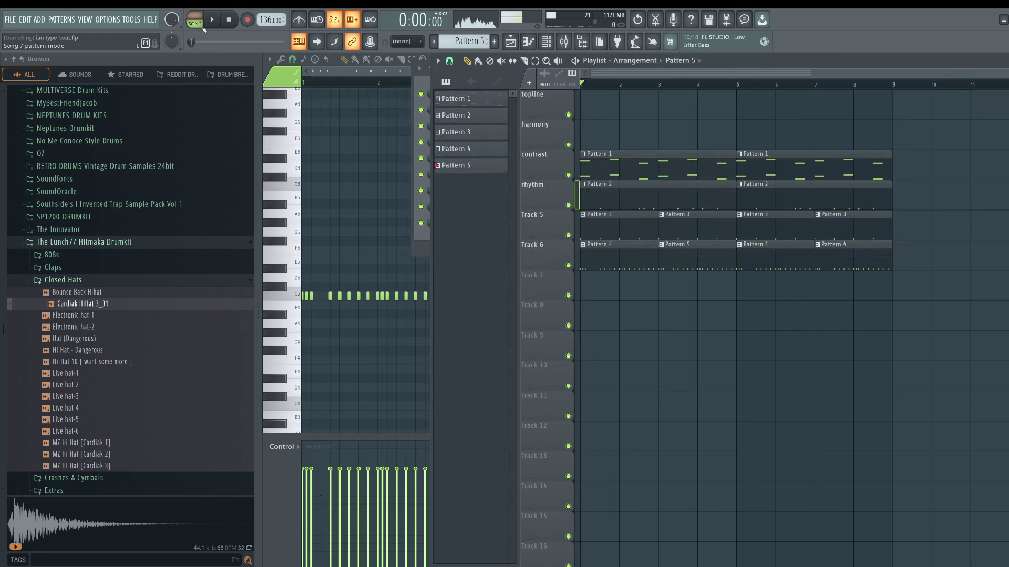
Repeat the Pattern 4 and Pattern 5 pair over bars 5 to 8 of Track 6 and save the project.
left_click(863, 257)
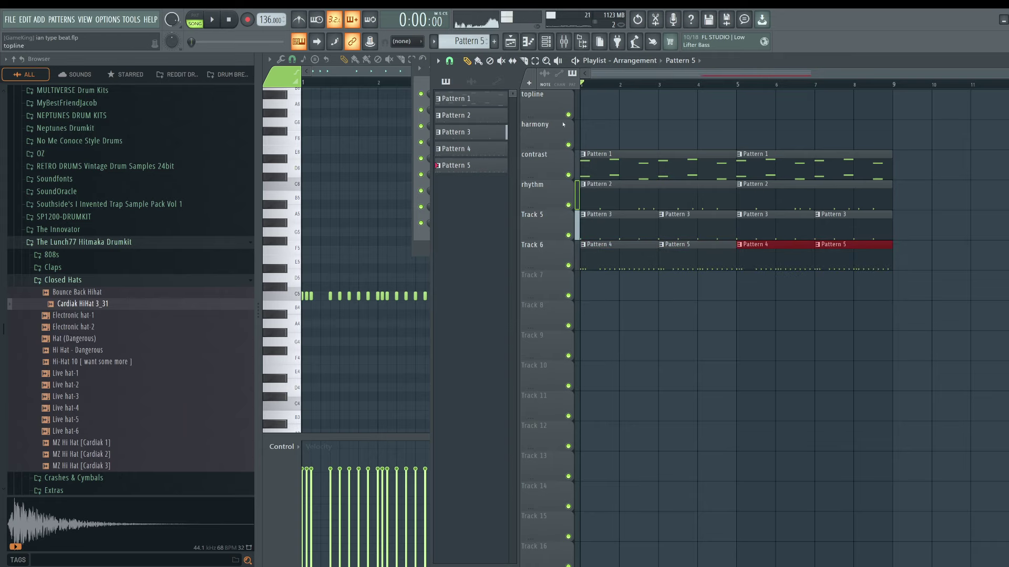
left_click(600, 41)
key("ctrl+s")
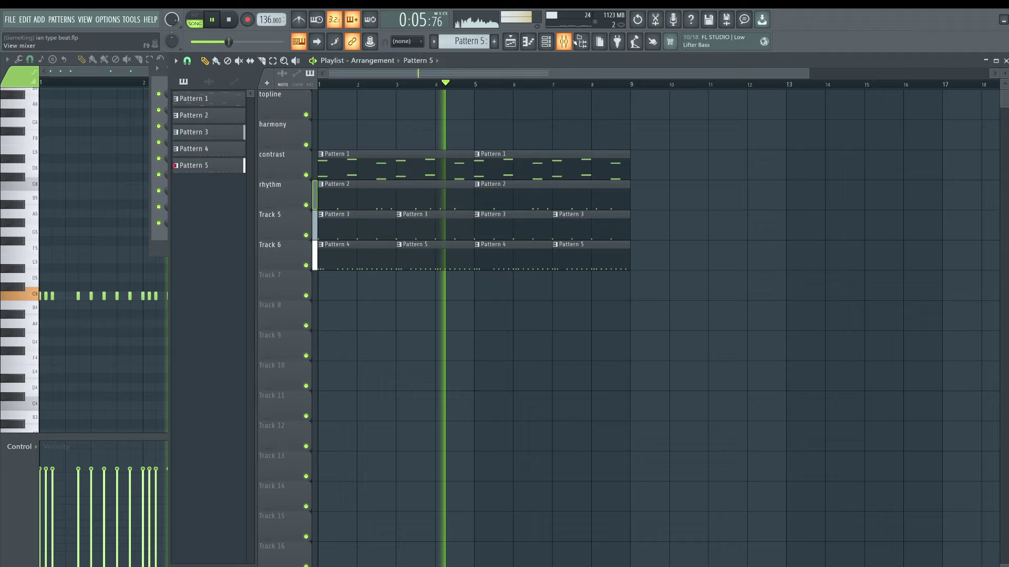
Create Pattern 6 and load Bounce Back Clp from the Hitmaka kit's Claps folder into a new channel.
key("F4")
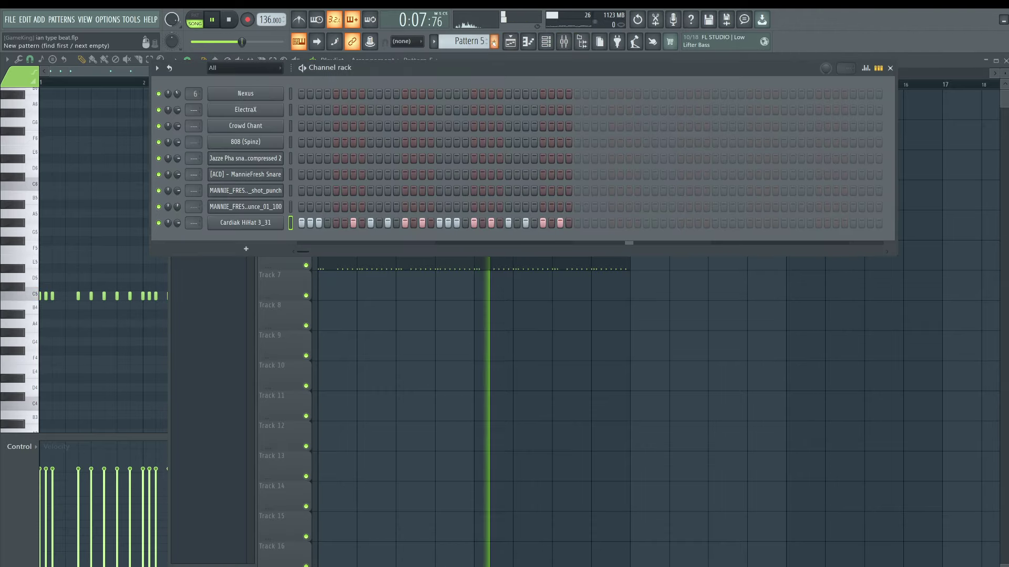
key("alt+F8")
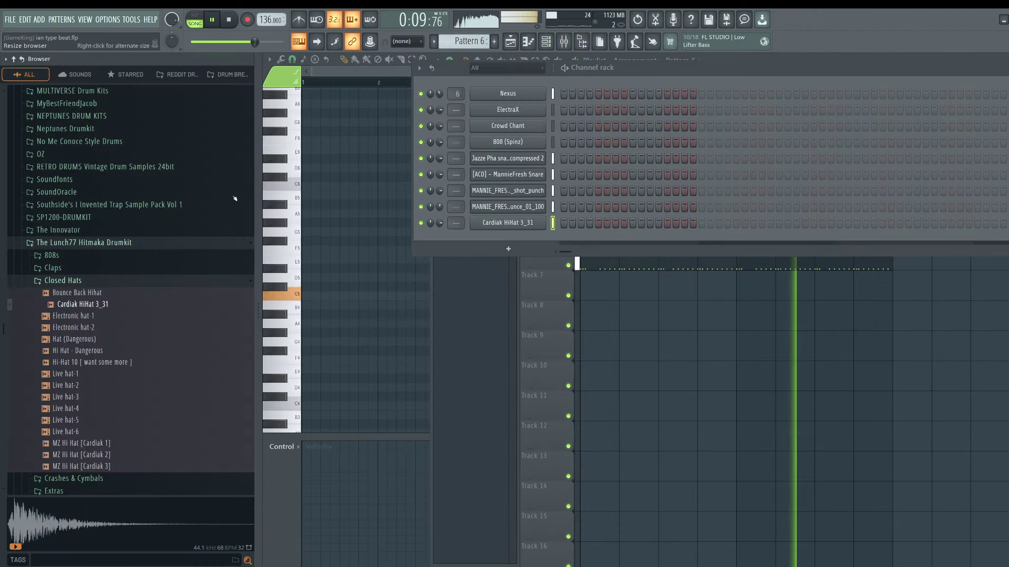
left_click(63, 268)
left_click(80, 281)
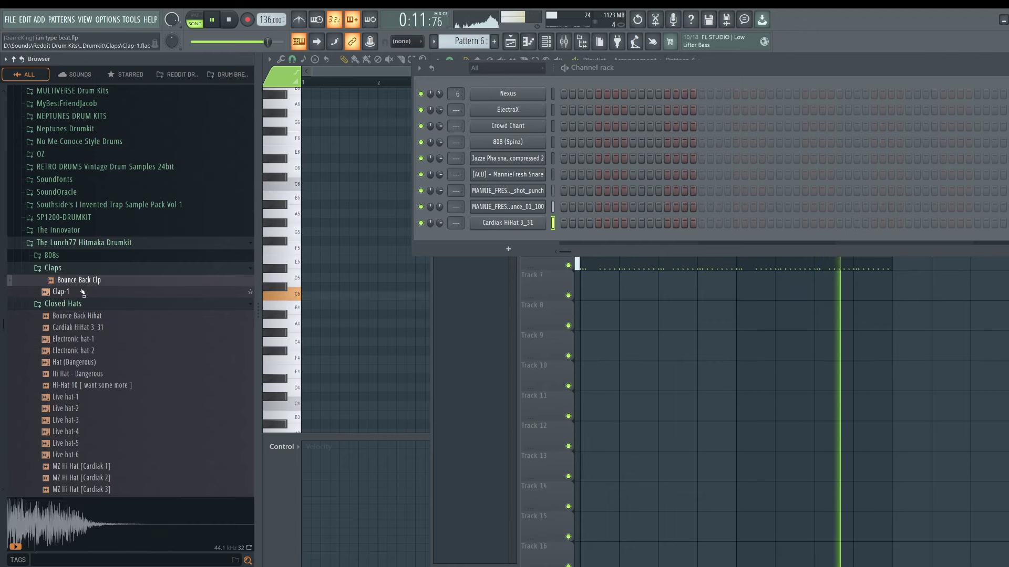
right_click(80, 284)
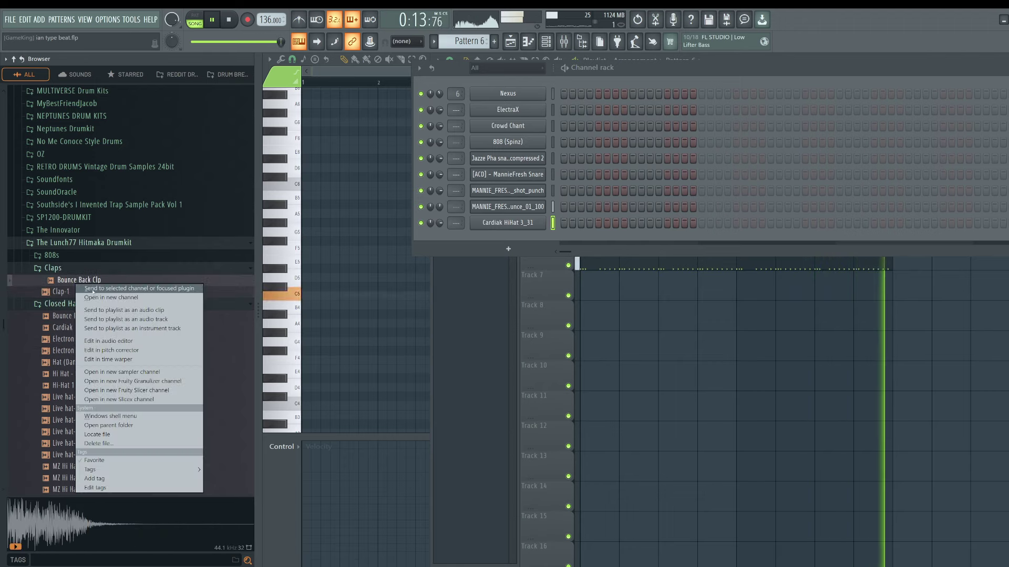
left_click(112, 297)
left_click(618, 139)
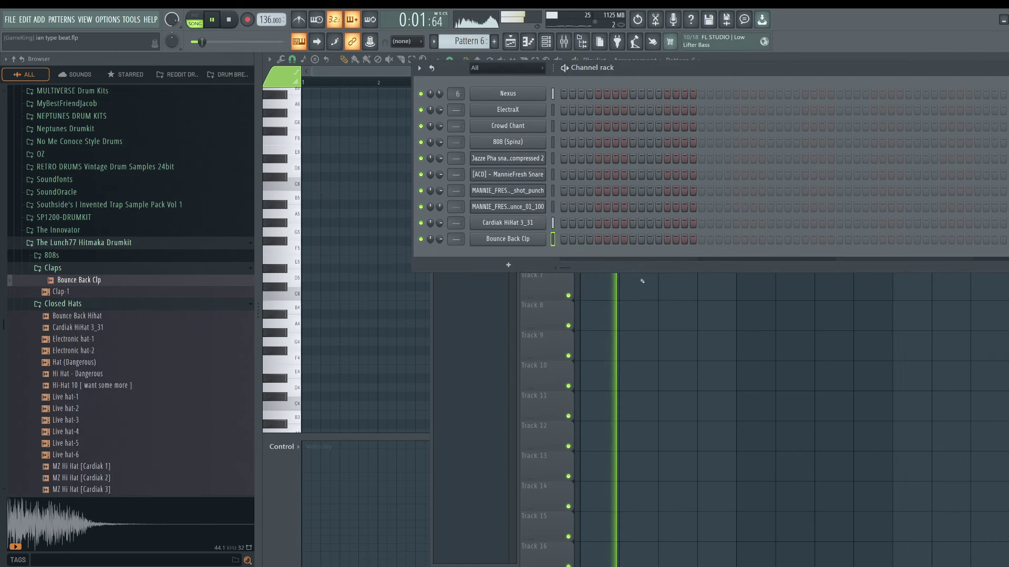
Add claps on steps 9, 25, 41 and 57 of Pattern 6, with clips at bars 1 and 5 of Track 7.
left_click(545, 41)
left_click(545, 41)
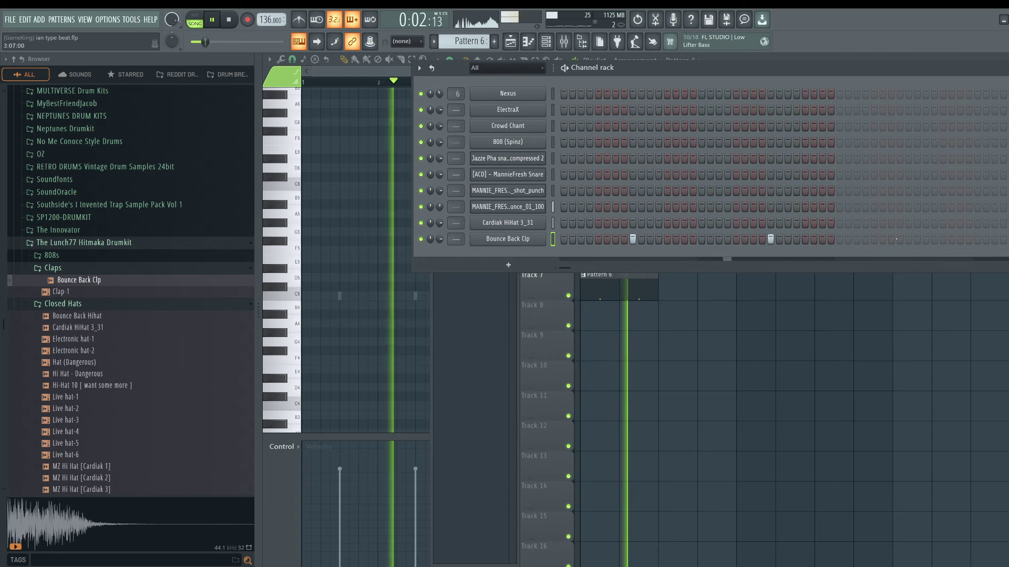
left_click(581, 41)
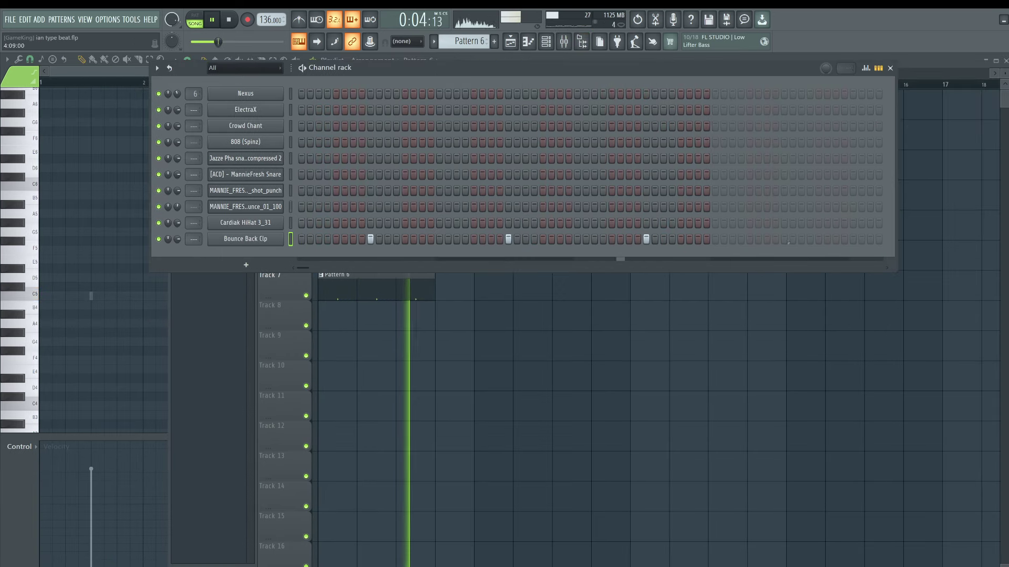
left_click(784, 238)
key("F5")
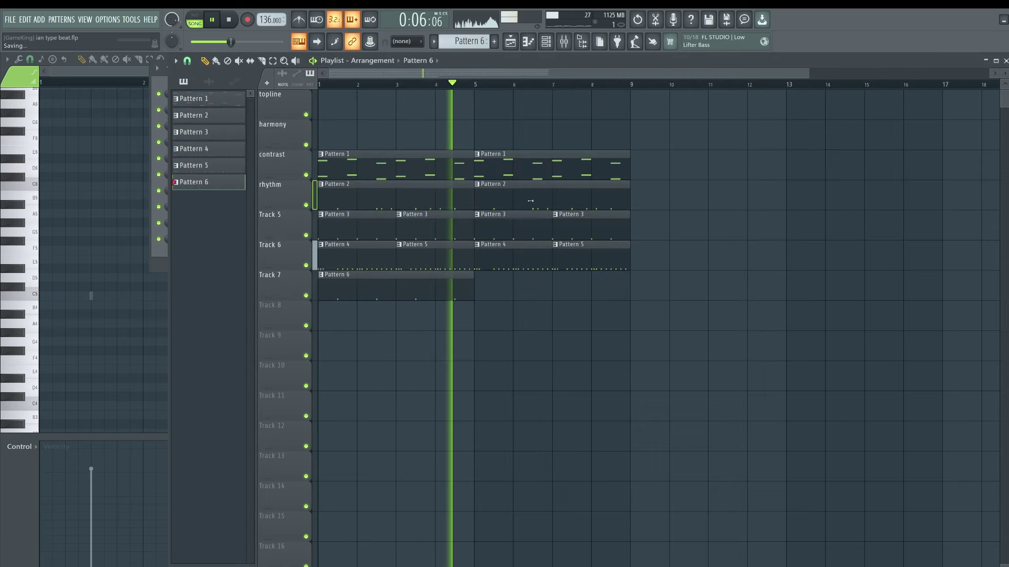
key("ctrl+s")
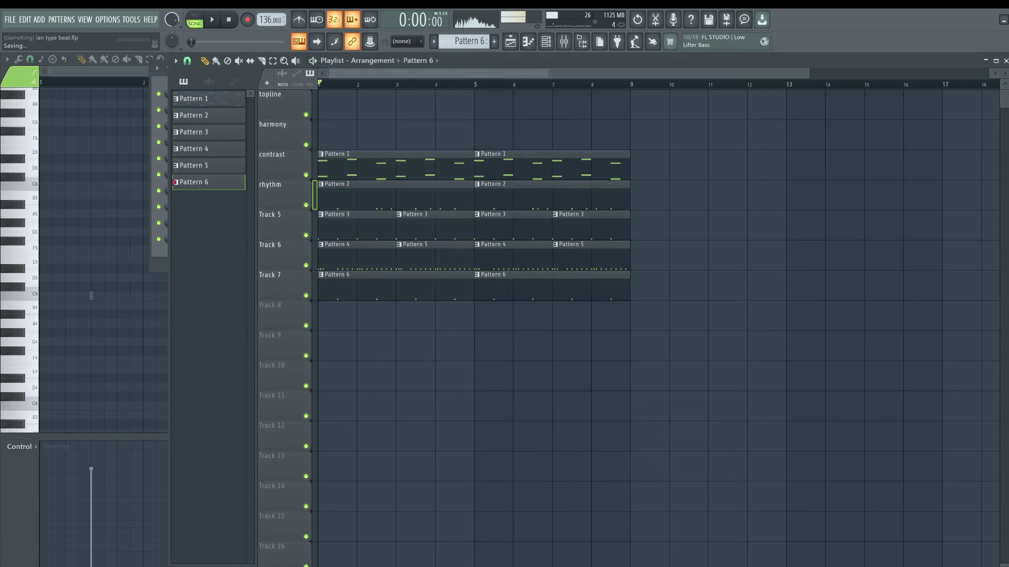
Collapse the Claps and Closed Hats folders of The Lunch77 Hitmaka Drumkit in the browser.
left_click(583, 49)
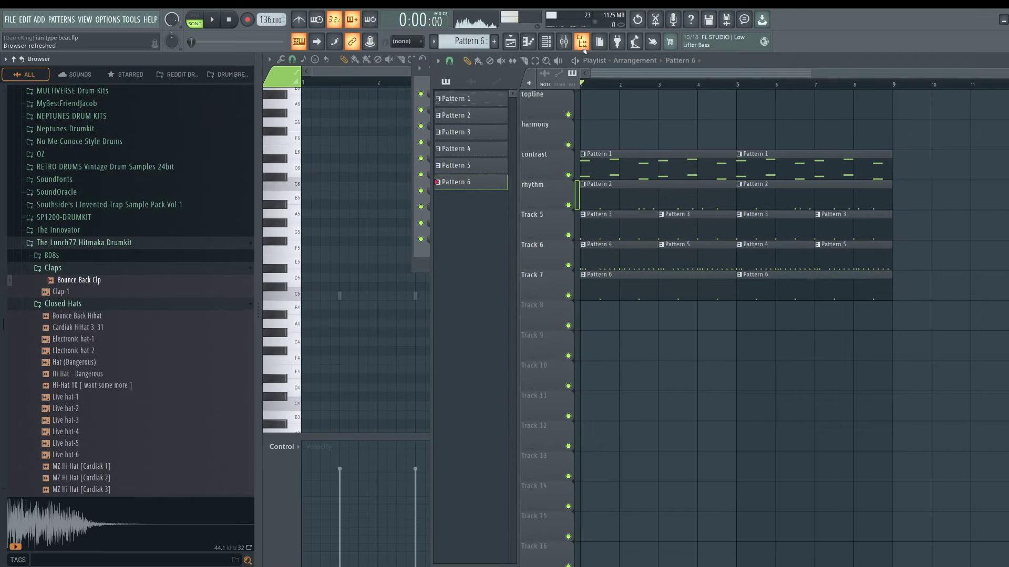
left_click(72, 272)
left_click(75, 282)
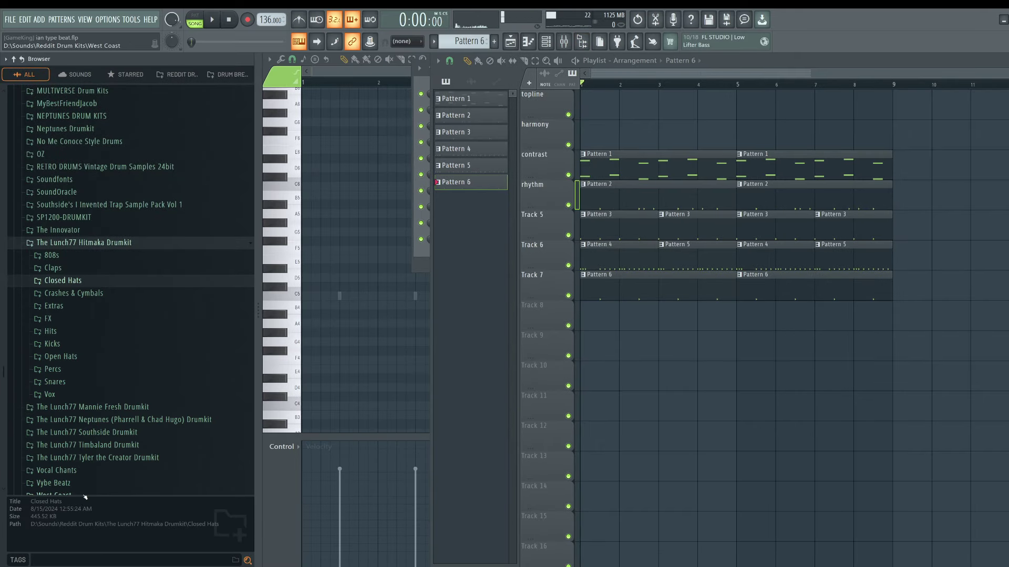
Add Crowd Chant hits in Pattern 6 on steps 5, 13, 21, 29, 37, 45, 53 and 61, checking them against playback.
left_click(546, 42)
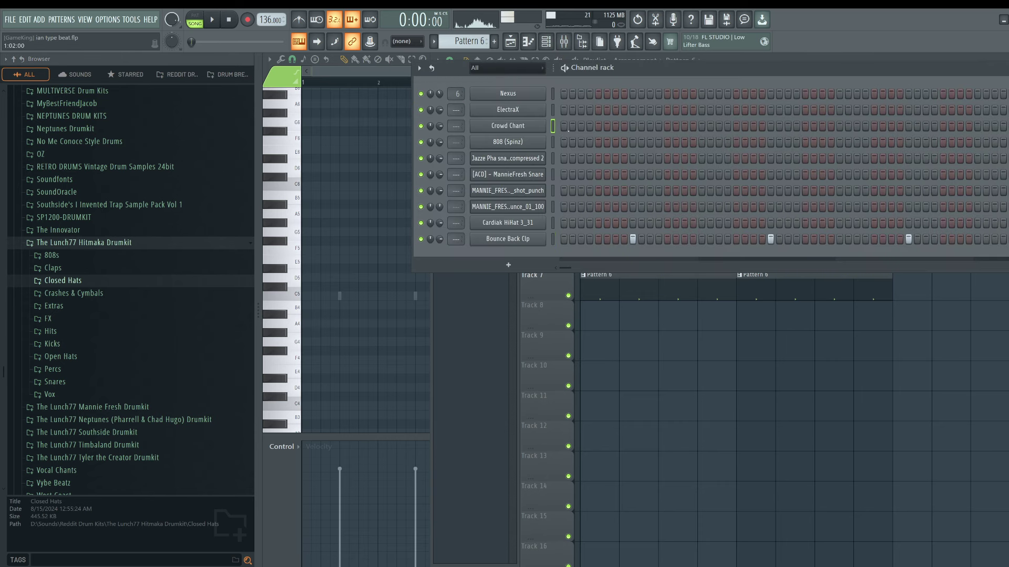
left_click(587, 39)
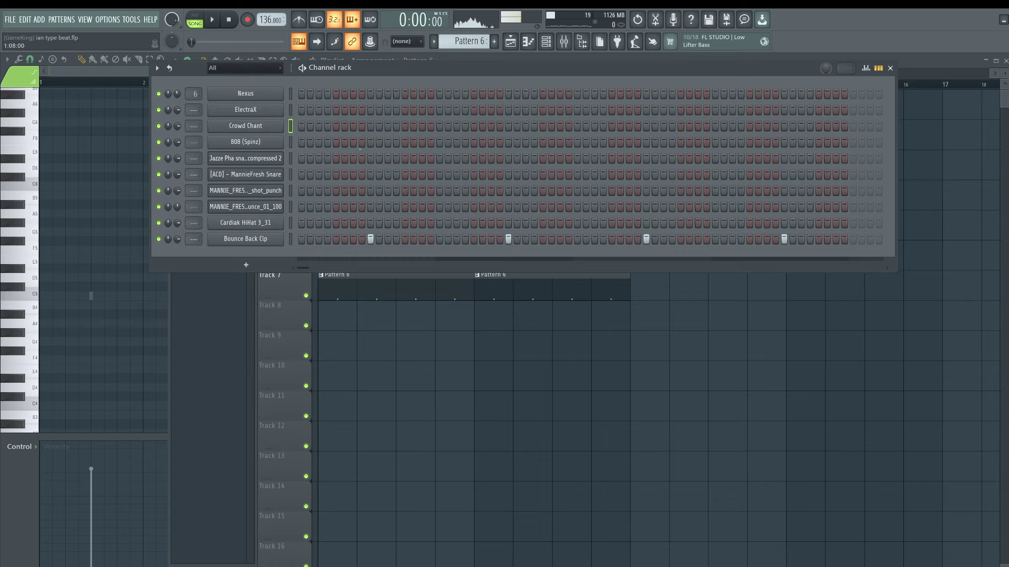
left_click(338, 127)
key("space")
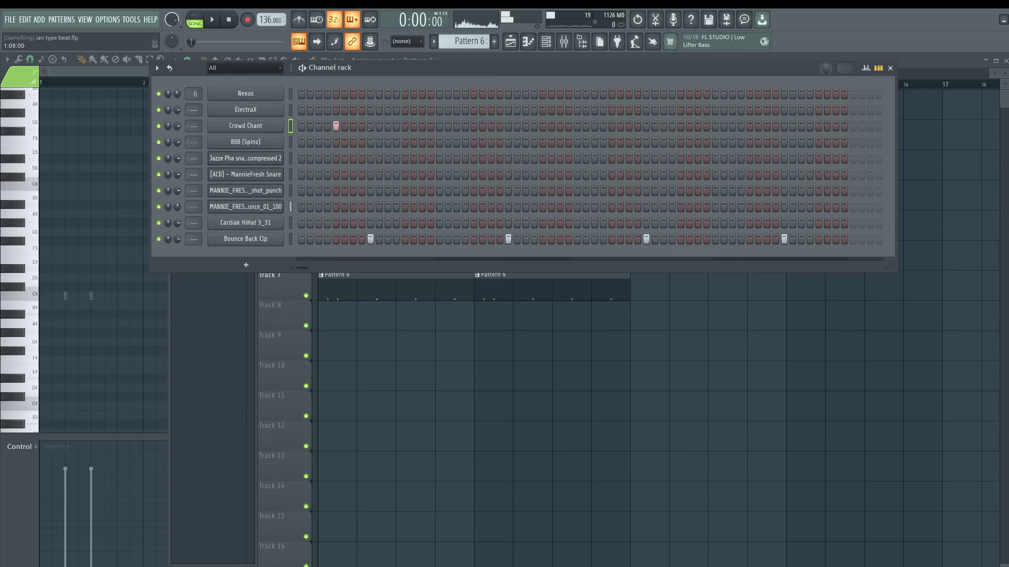
left_click(405, 126)
key("space")
left_click(474, 126)
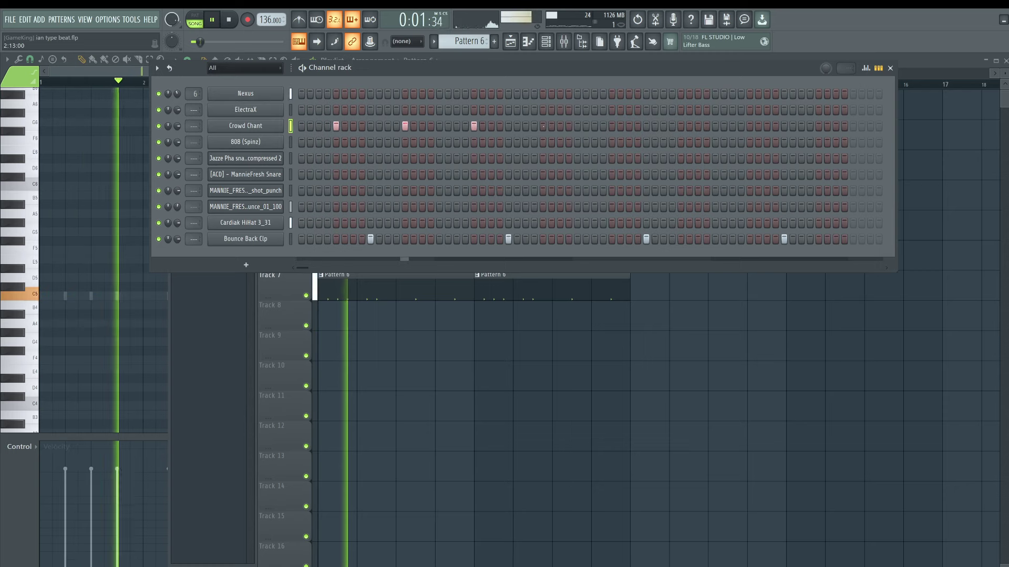
left_click(543, 126)
left_click(611, 126)
left_click(680, 127)
left_click(750, 126)
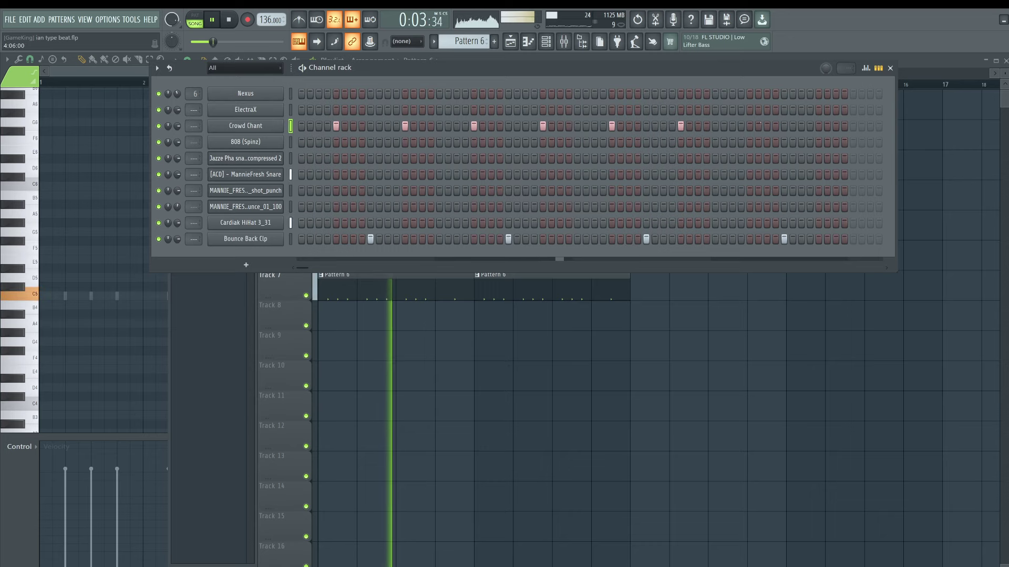
key("space")
key("F5")
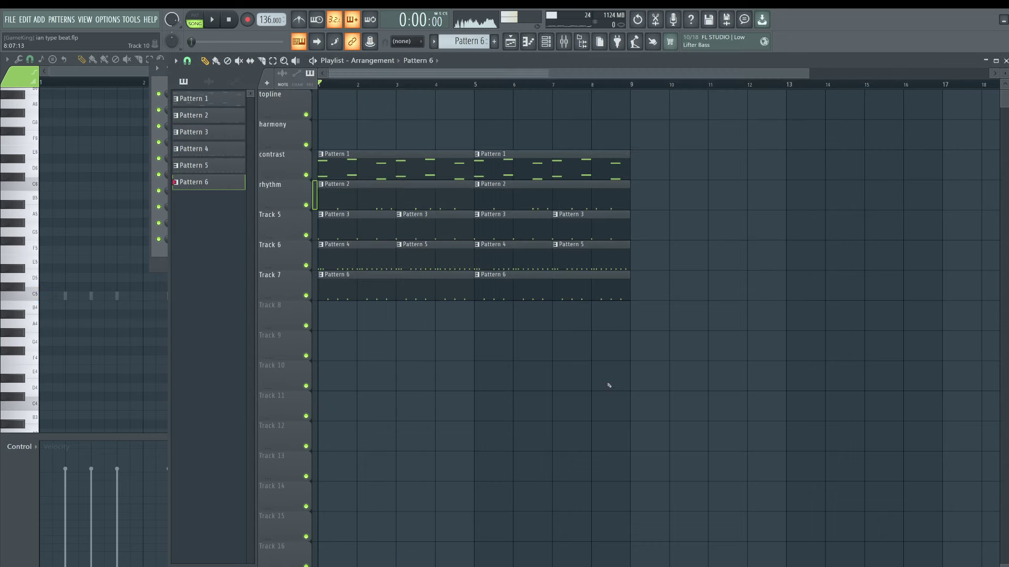
Create an empty Pattern 7 and play back the arrangement with the claps and crowd chants.
key("F4")
key("F6")
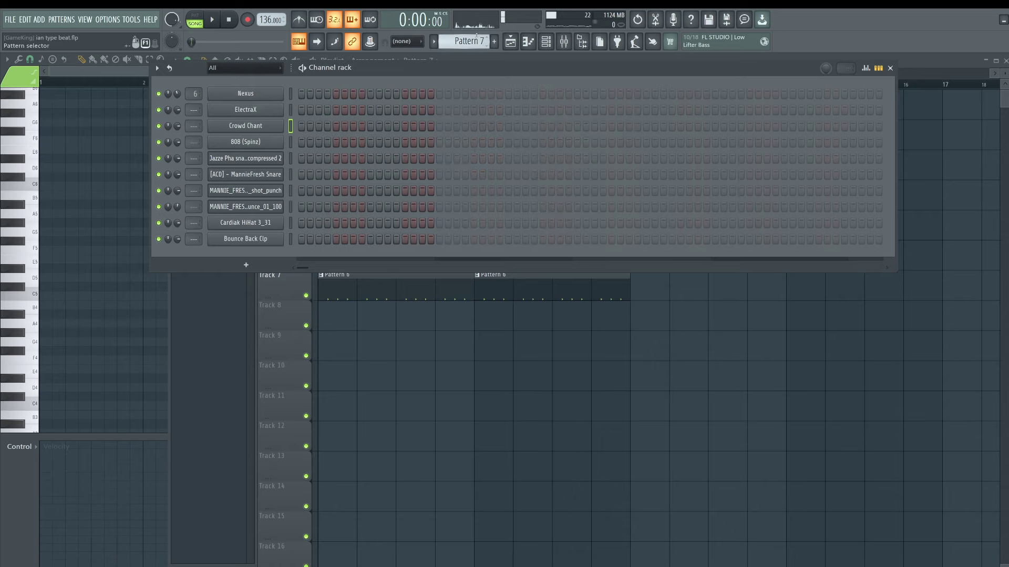
key("space")
key("F6")
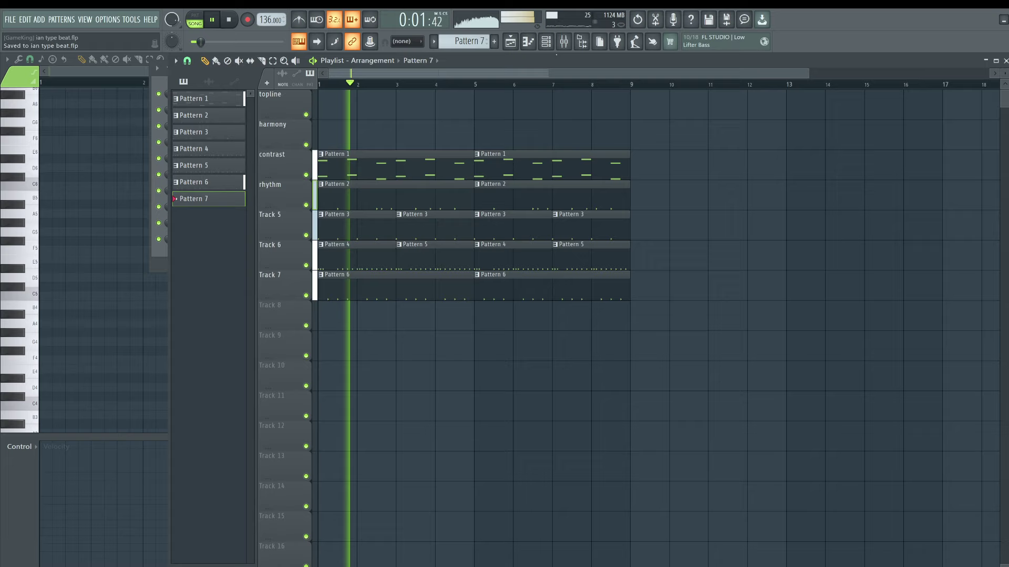
left_click(546, 42)
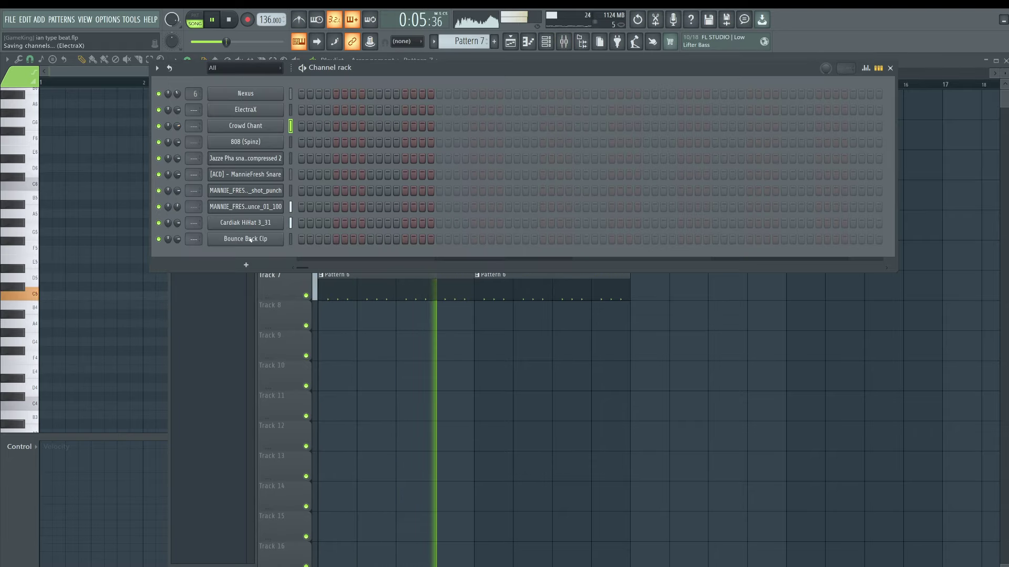
key("space")
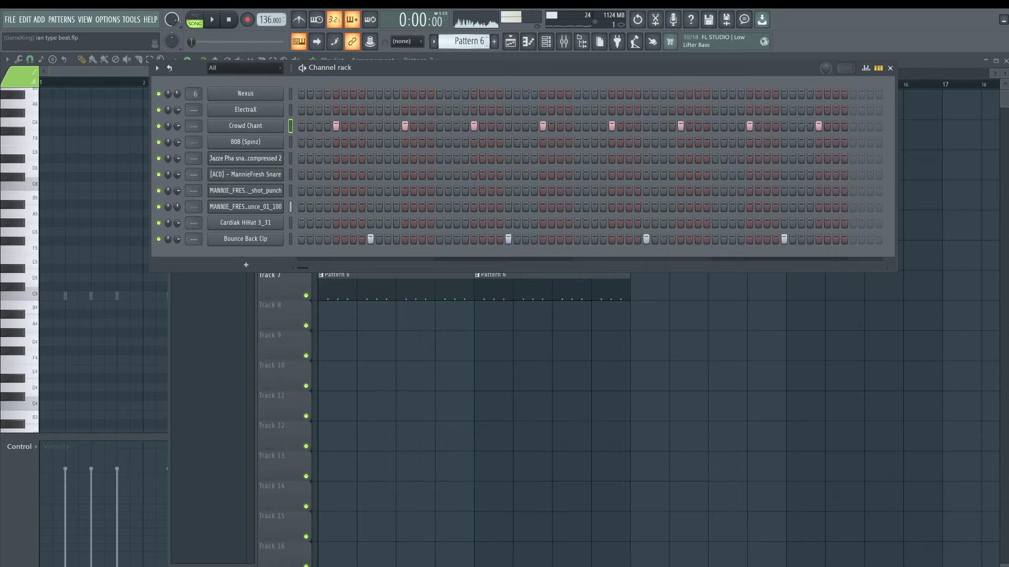
Search the browser for "spinz" and audition the 808 (Spinz) samples.
left_click(581, 41)
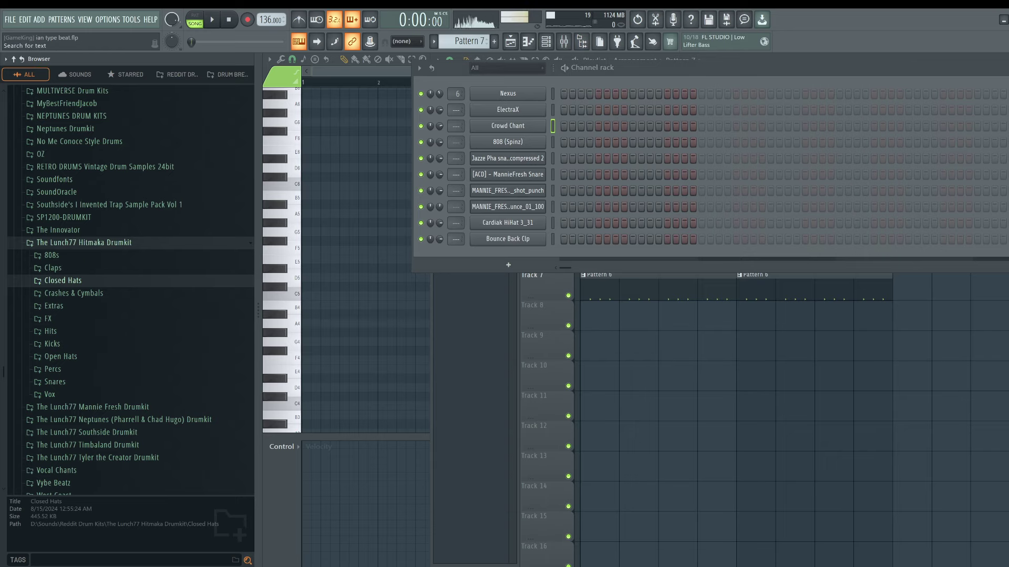
type("spinz")
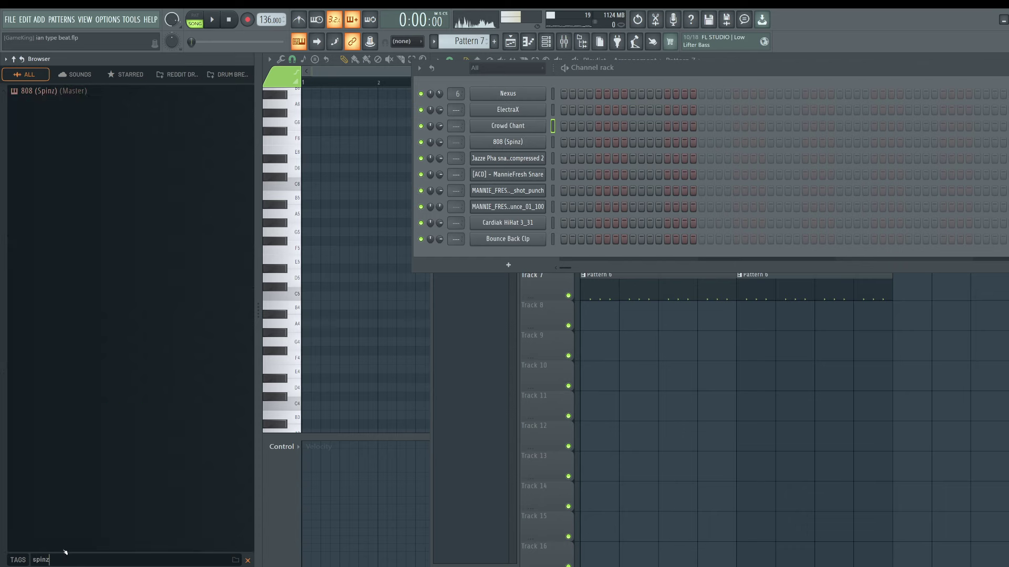
scroll(107, 392, "down", 2)
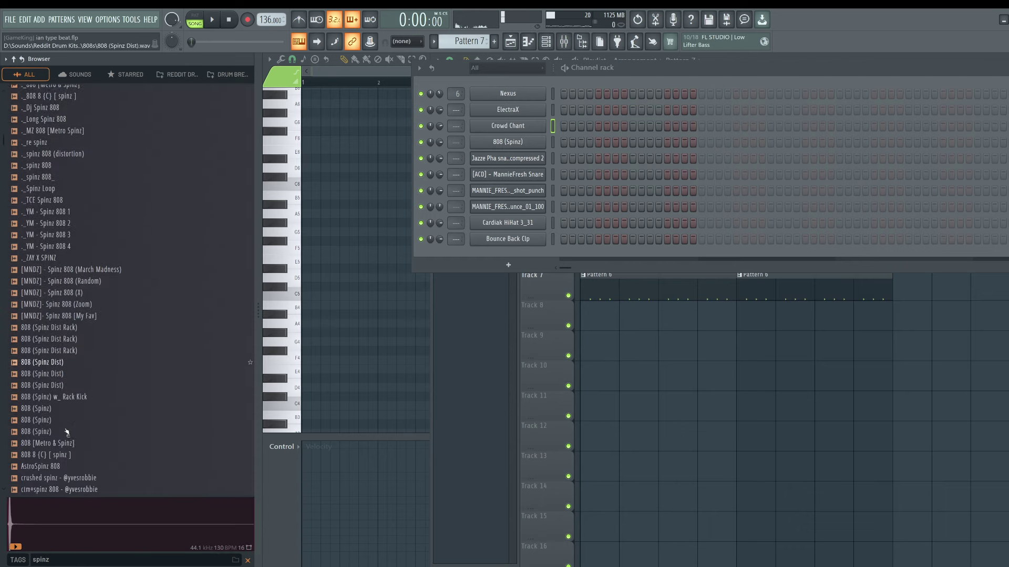
left_click(57, 417)
left_click(57, 404)
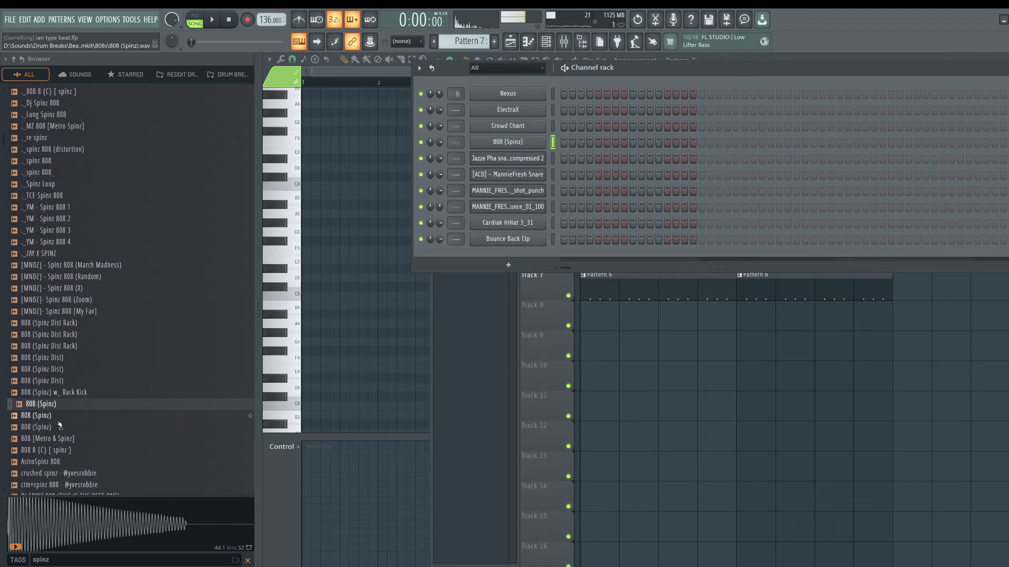
Clear the "spinz" search and hide the browser to show the full playlist.
left_click(6, 62)
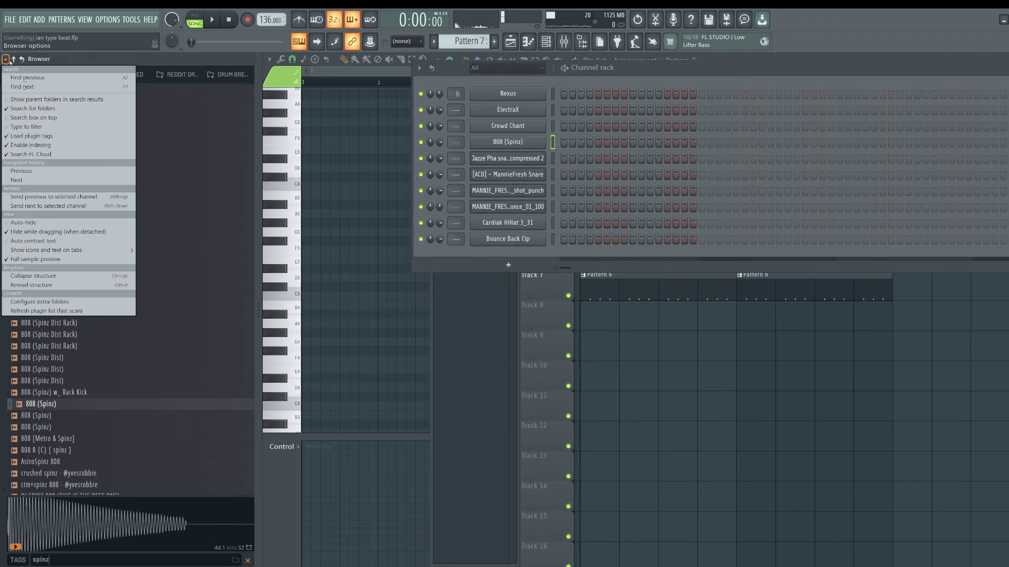
left_click(250, 560)
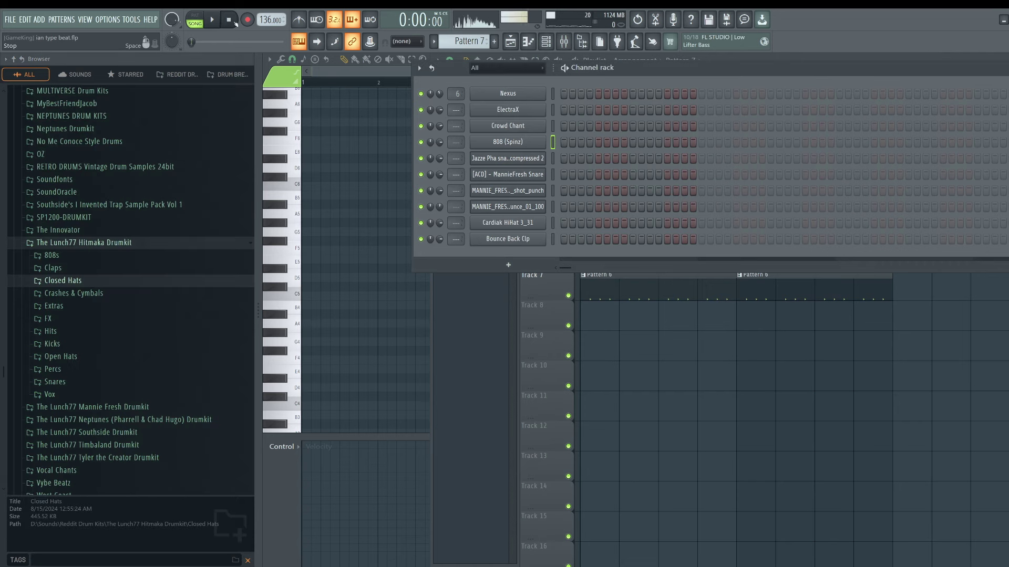
left_click(645, 396)
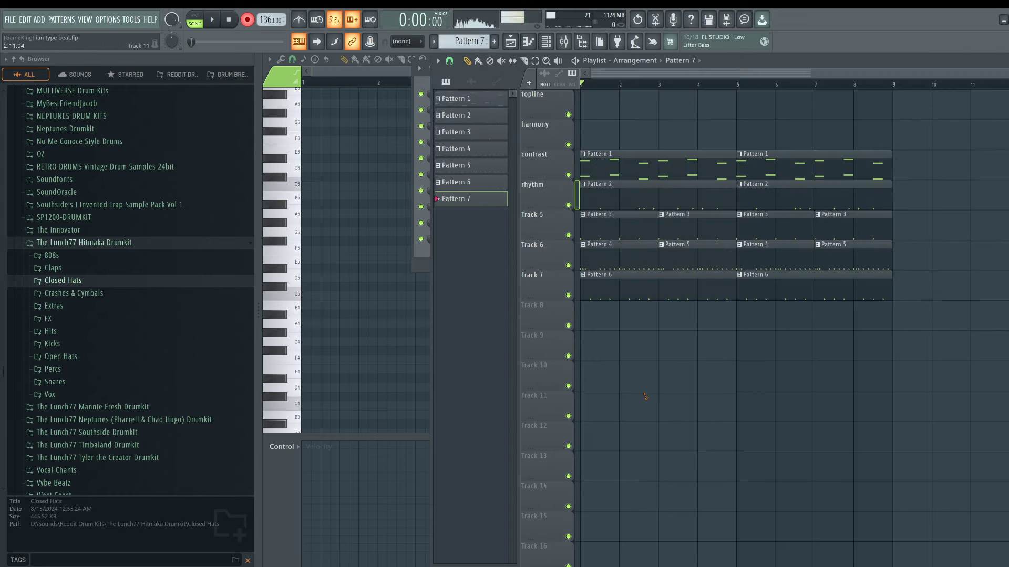
key("alt+F8")
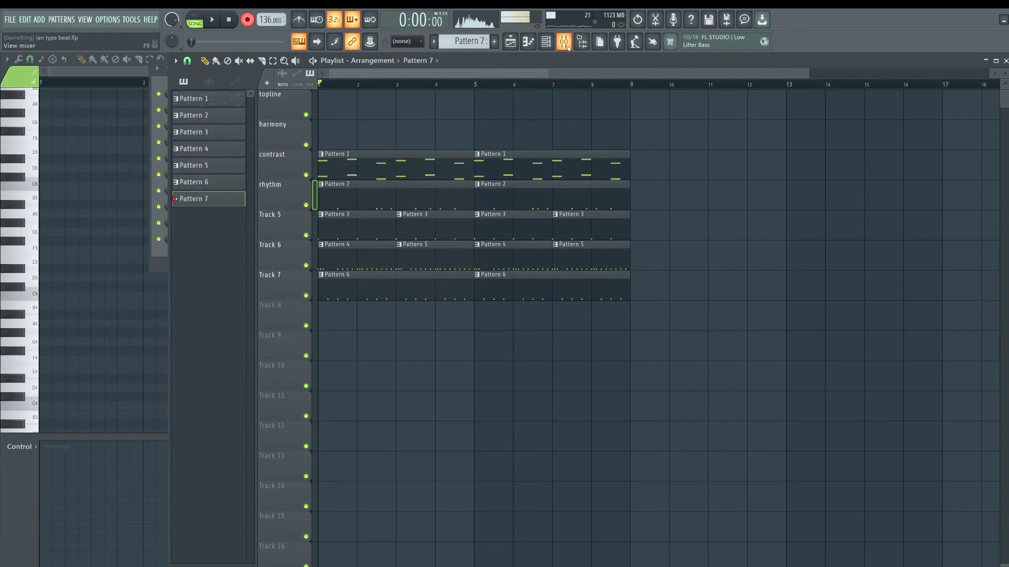
Record 808 (Spinz) notes live into Pattern 7 while the eight-bar arrangement plays.
left_click(565, 45)
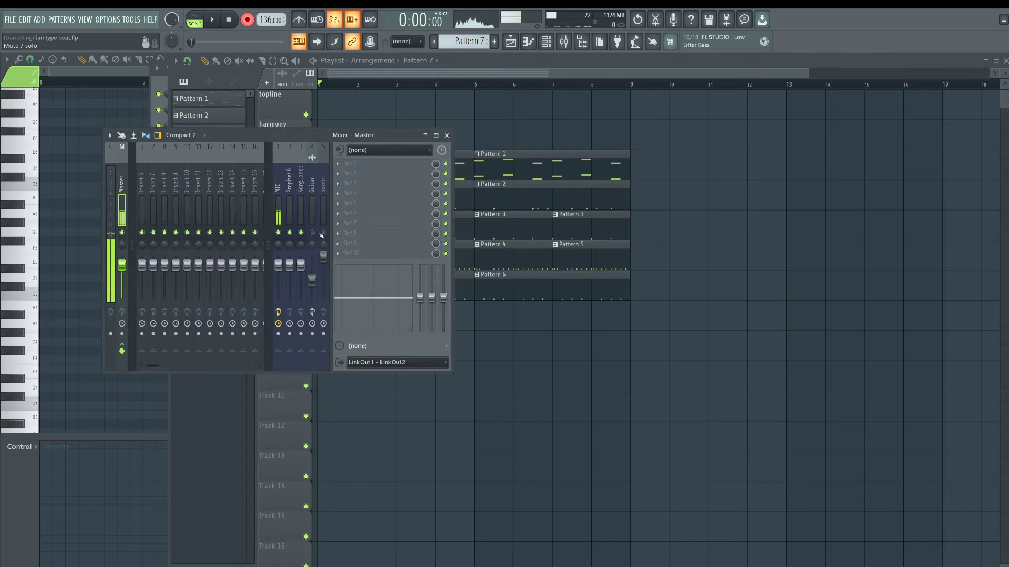
left_click(597, 391)
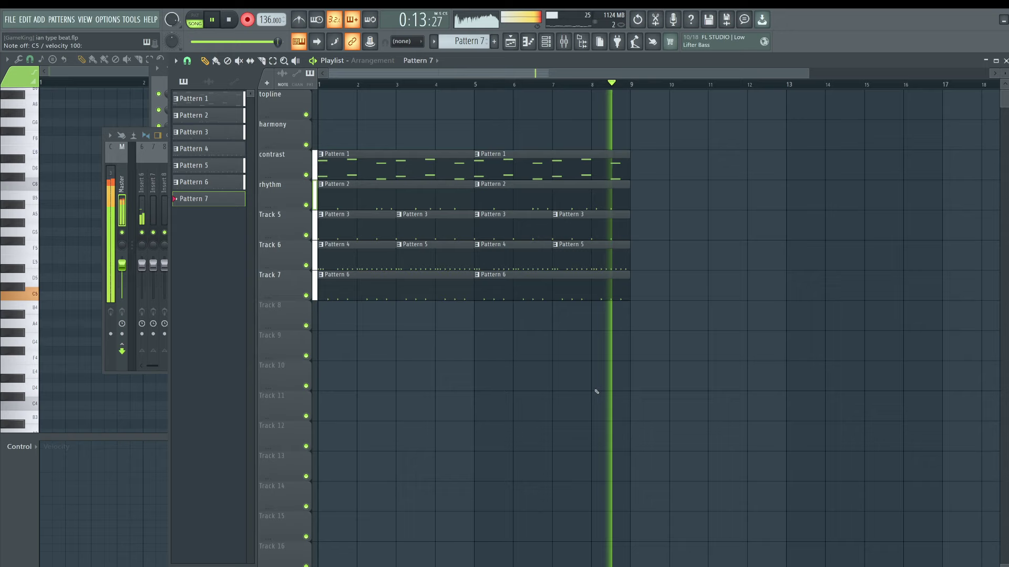
key("space")
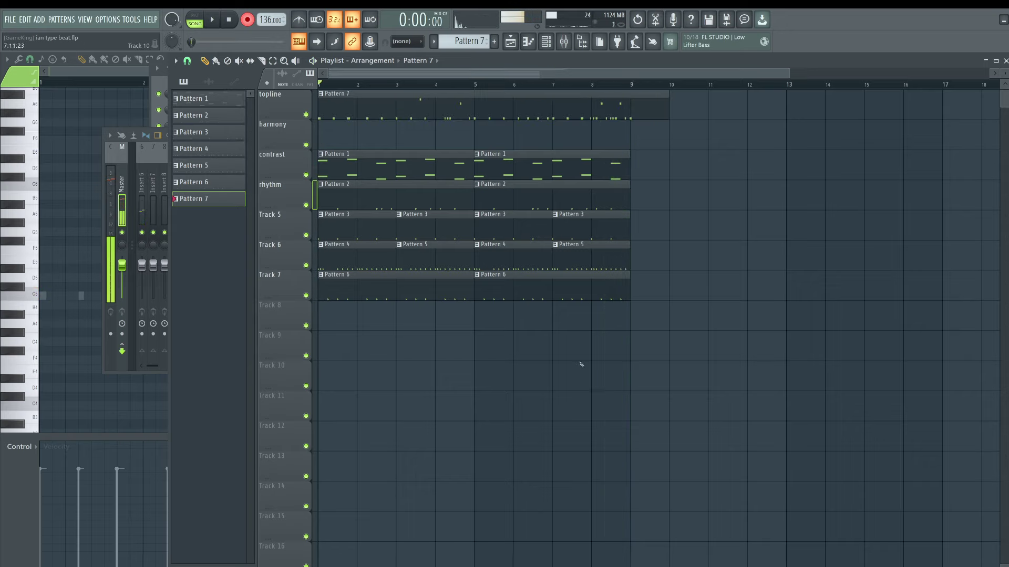
Open Pattern 7's 808 (Spinz) notes in the piano roll, quantize them to the grid and disable recording.
left_click(563, 42)
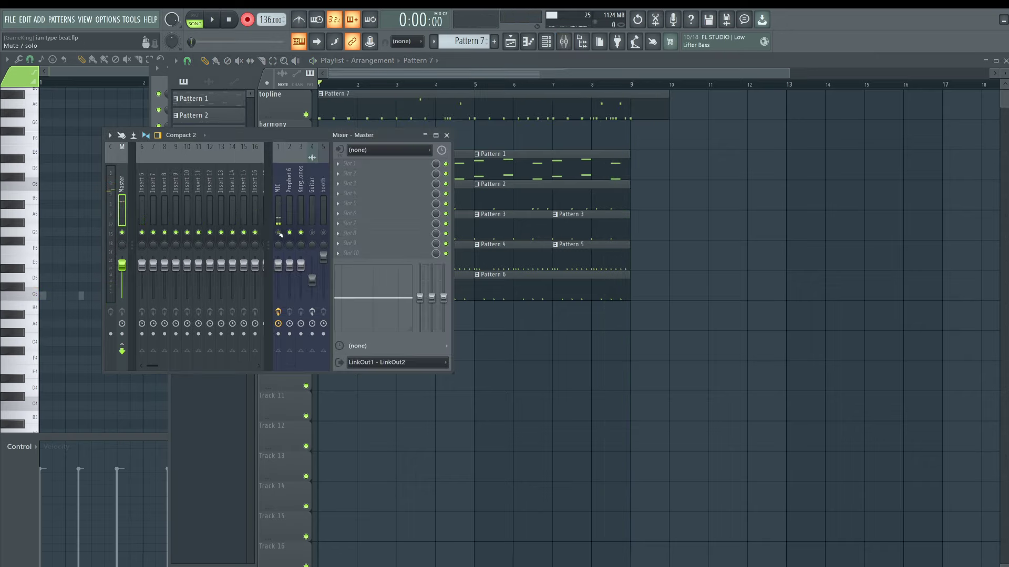
left_click(488, 198)
double_click(422, 109)
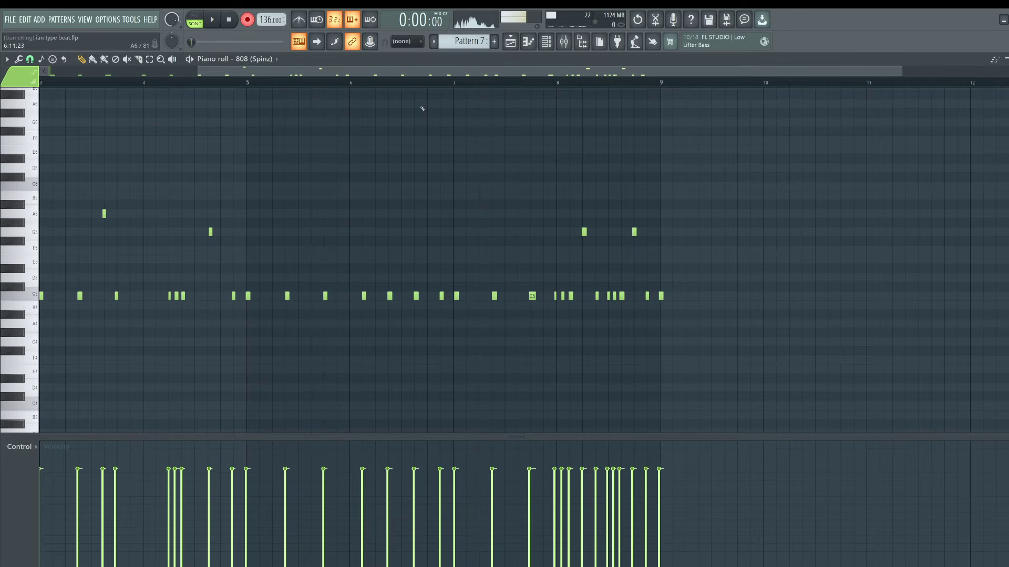
key("alt+r")
key("Return")
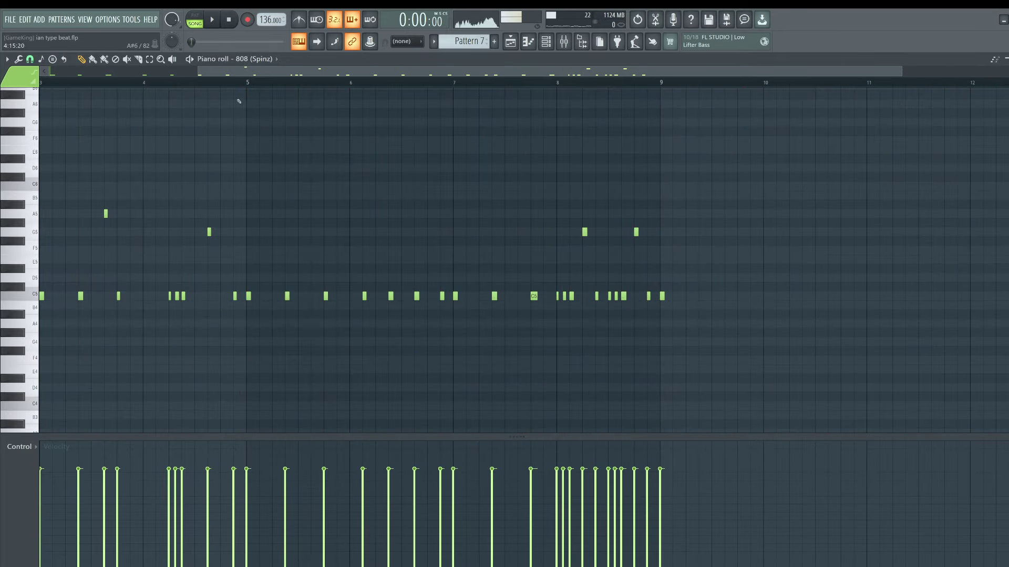
Check the 808 notes against playback and shorten the Pattern 7 clip in the playlist to end at bar 9.
left_click_drag(254, 67, 107, 67)
key("space")
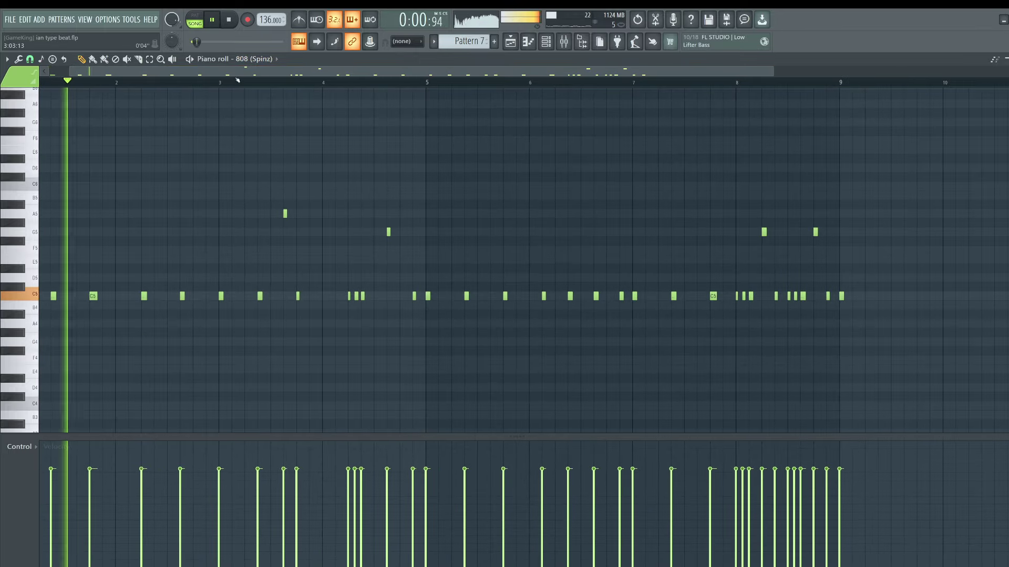
key("space")
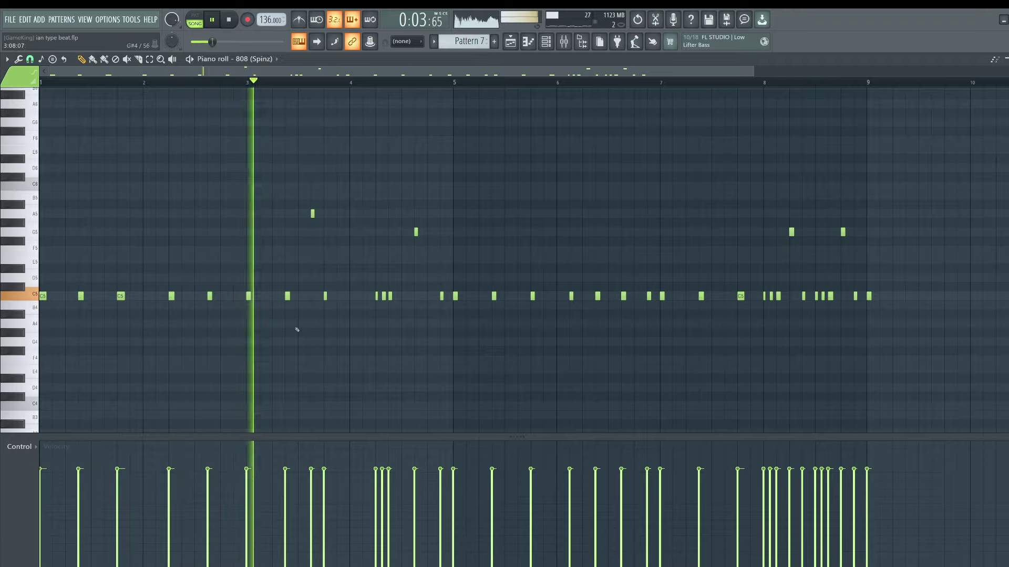
key("space")
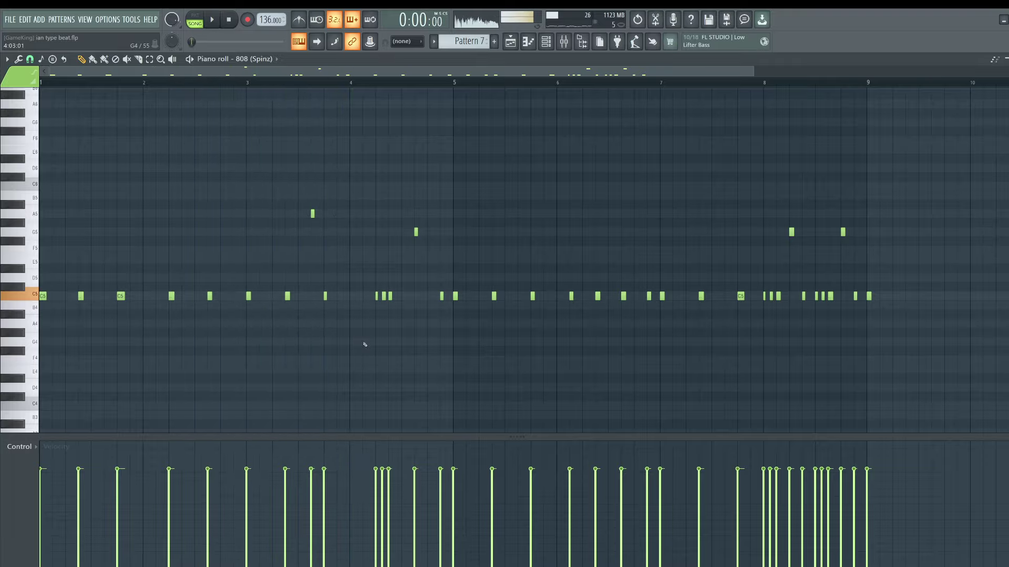
left_click(510, 44)
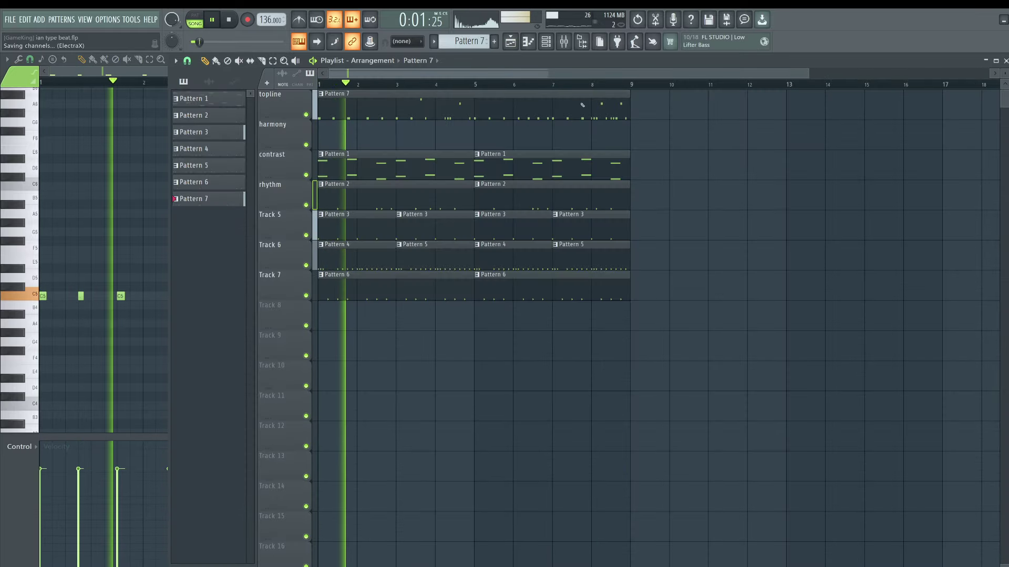
Set the 808 (Spinz) channel to cut itself, with cut group 4 by 4.
left_click(545, 41)
left_click(234, 142)
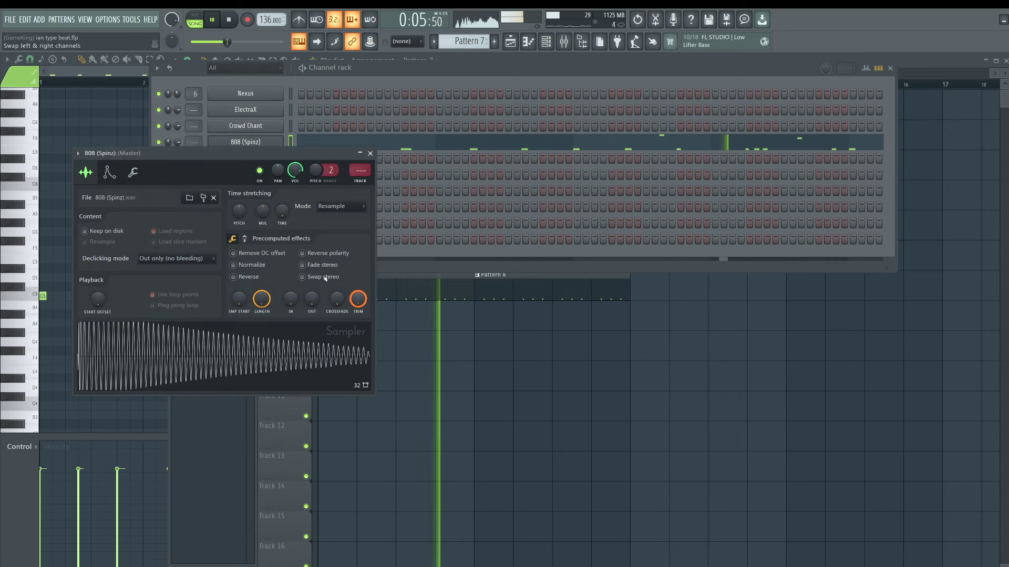
left_click(132, 172)
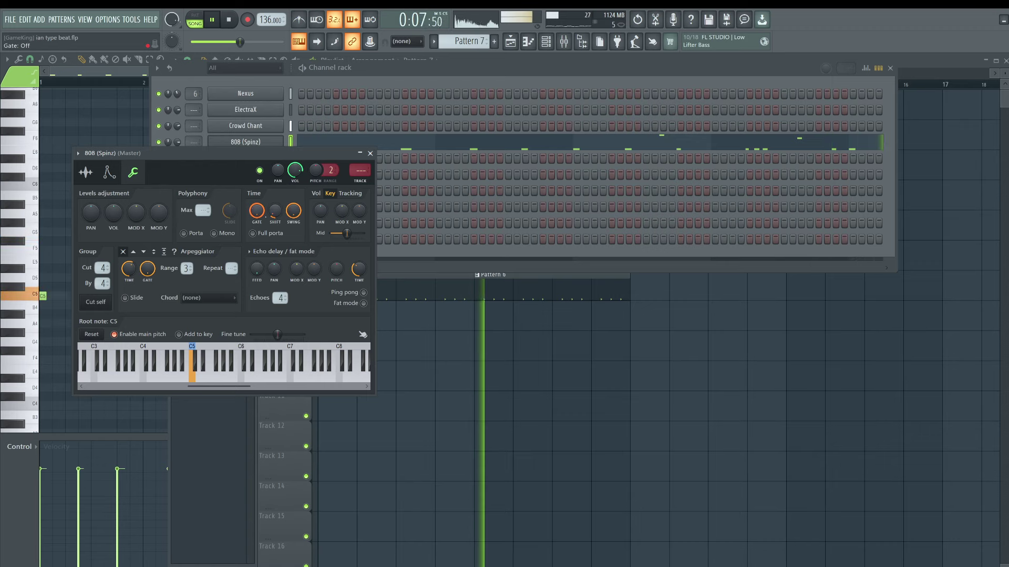
left_click(490, 379)
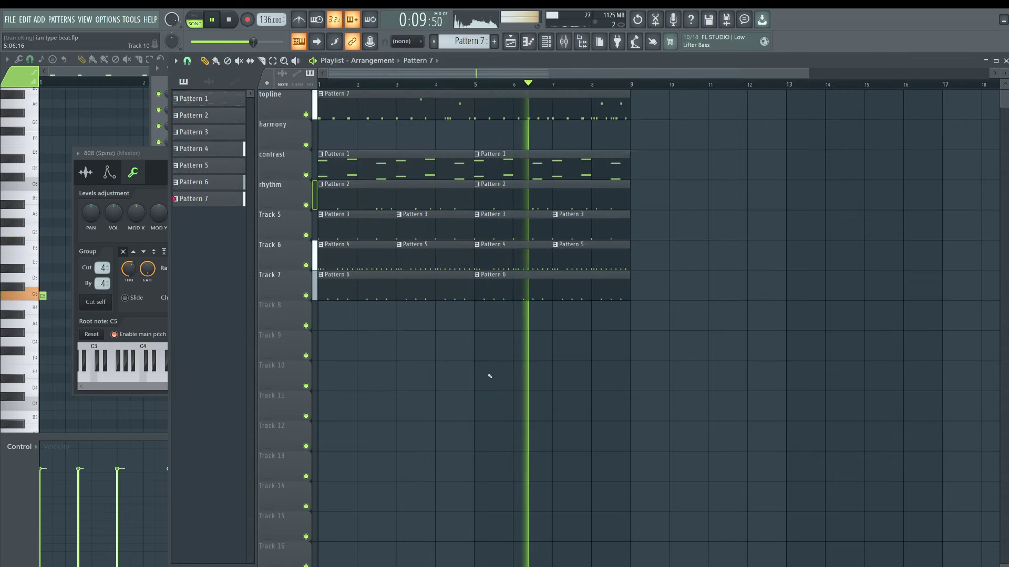
Select all playlist clips and duplicate the eight-bar arrangement so it repeats from bar 9 to bar 17.
key("F9")
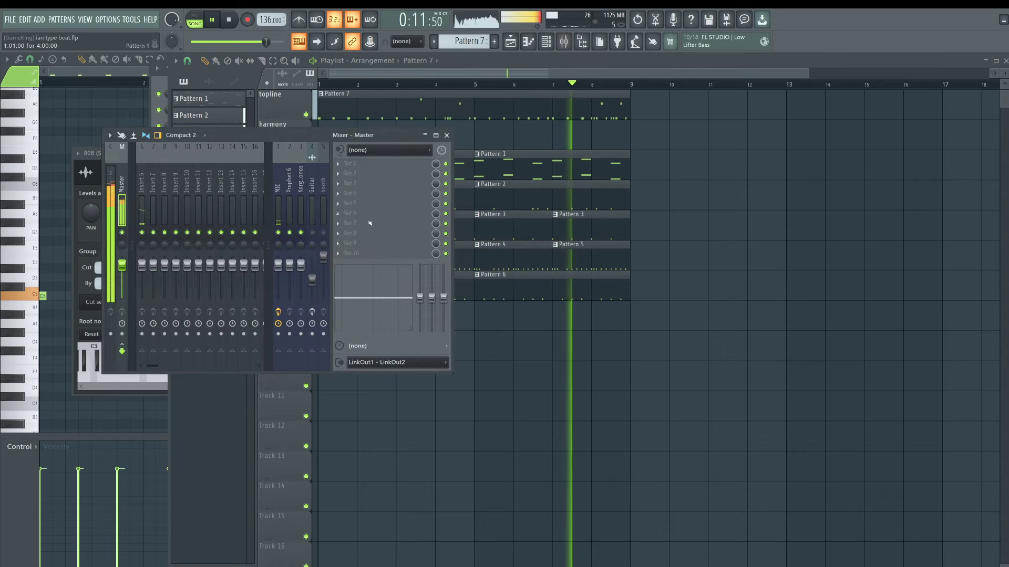
key("space")
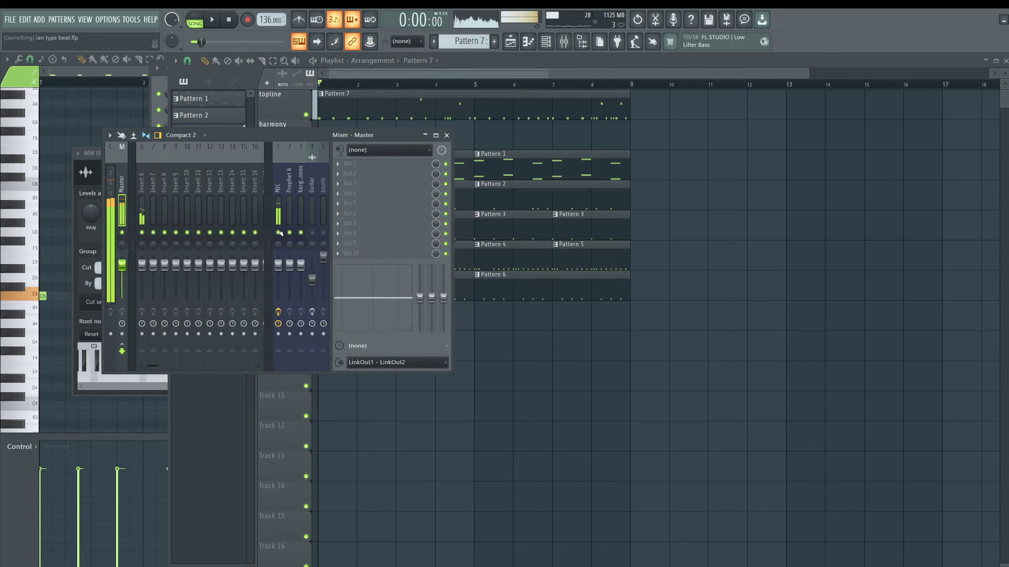
left_click(538, 375)
key("ctrl+a")
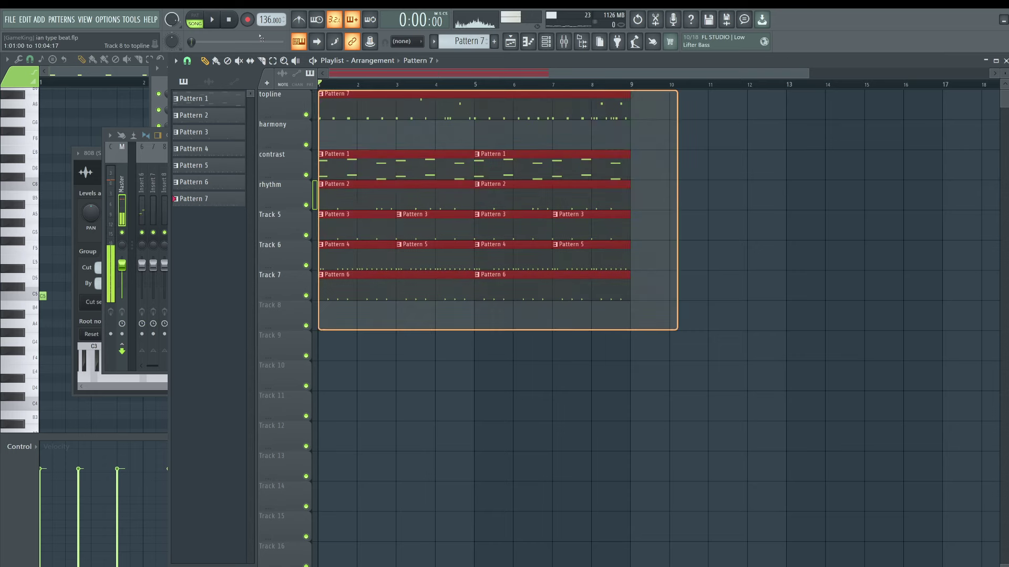
key("ctrl+b")
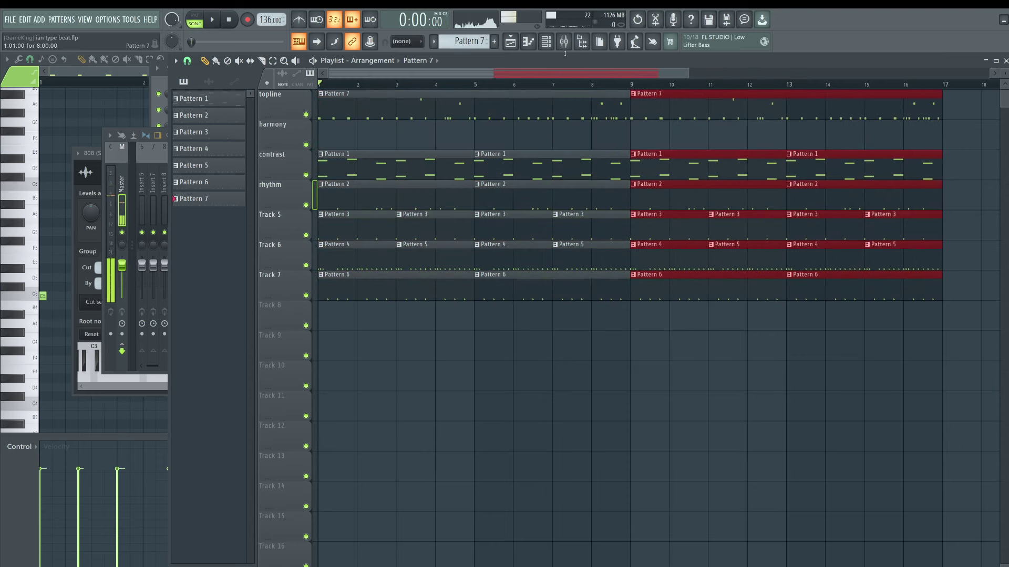
Add Fruity Soft Clipper to slot 1 of the Master mixer track and play the arrangement through it.
left_click(564, 46)
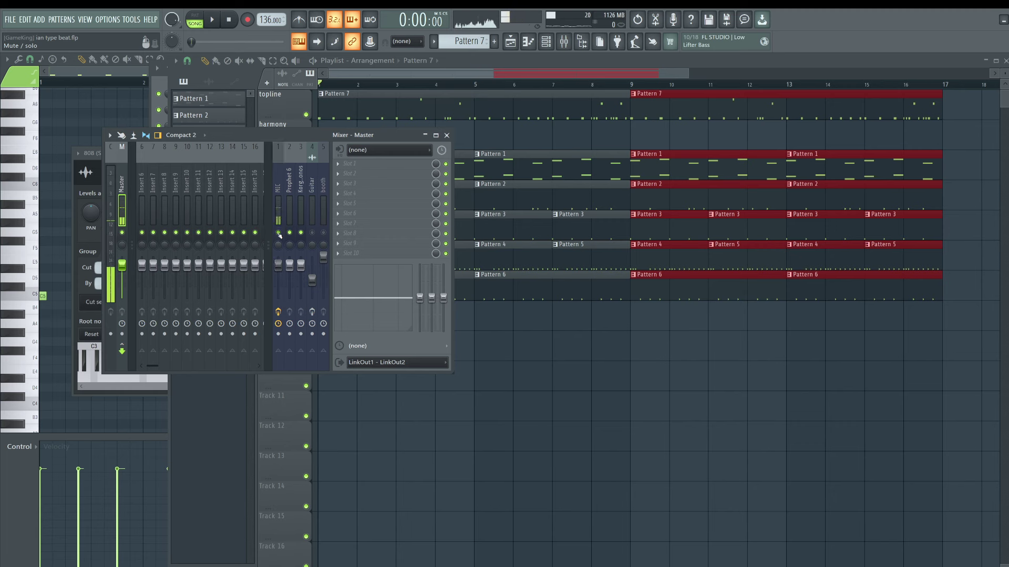
key("space")
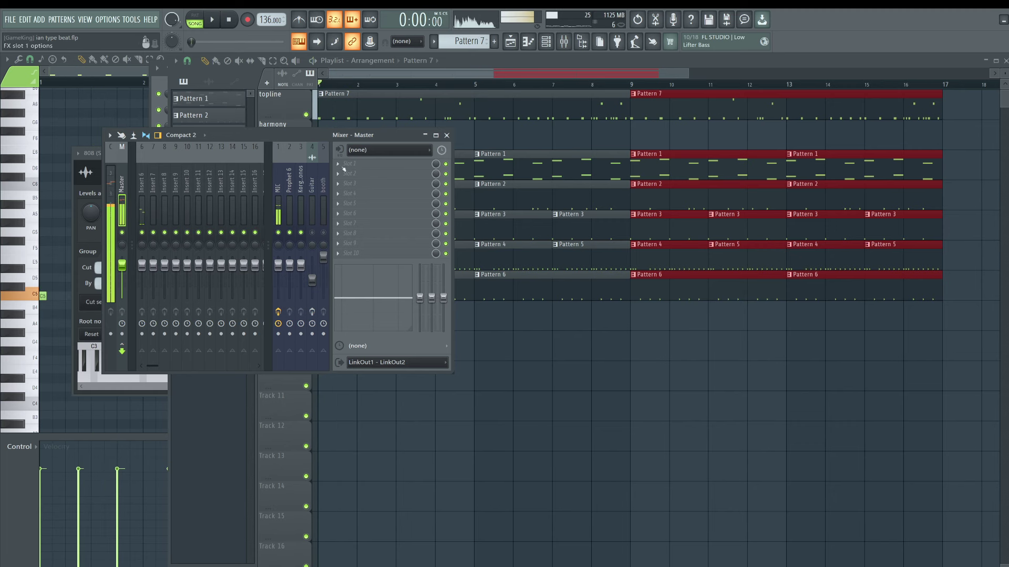
left_click(344, 168)
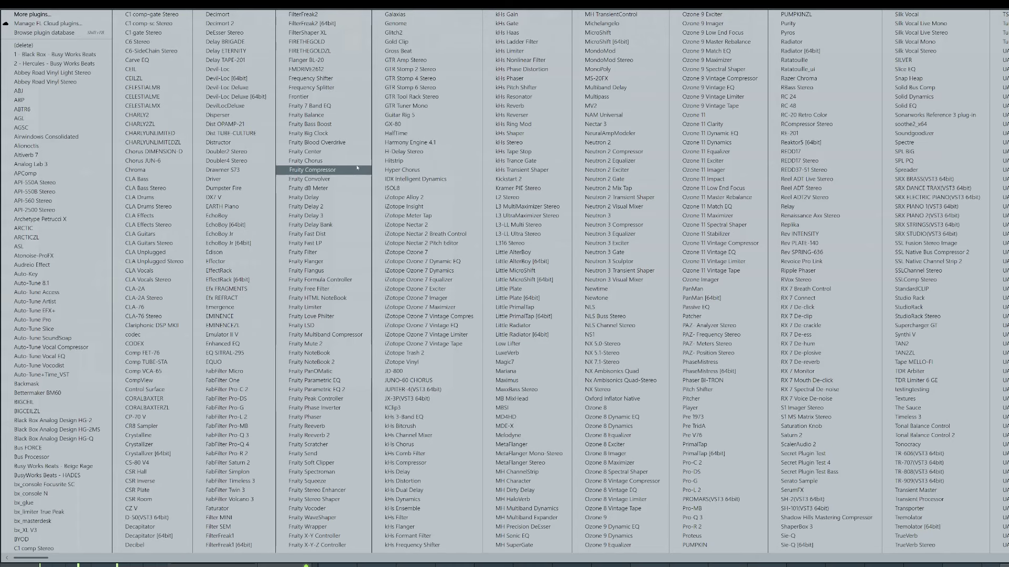
left_click(331, 462)
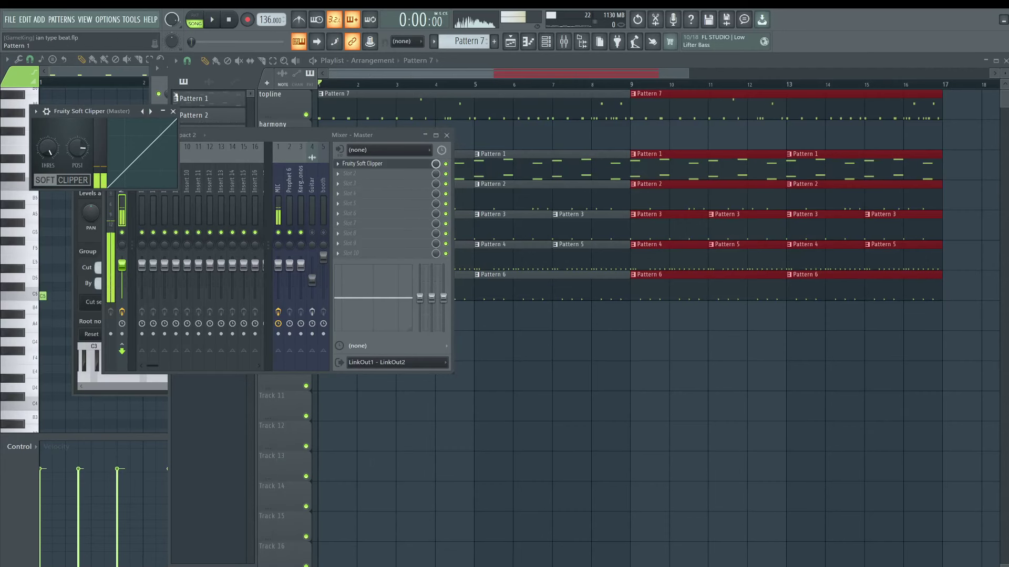
left_click(173, 112)
key("space")
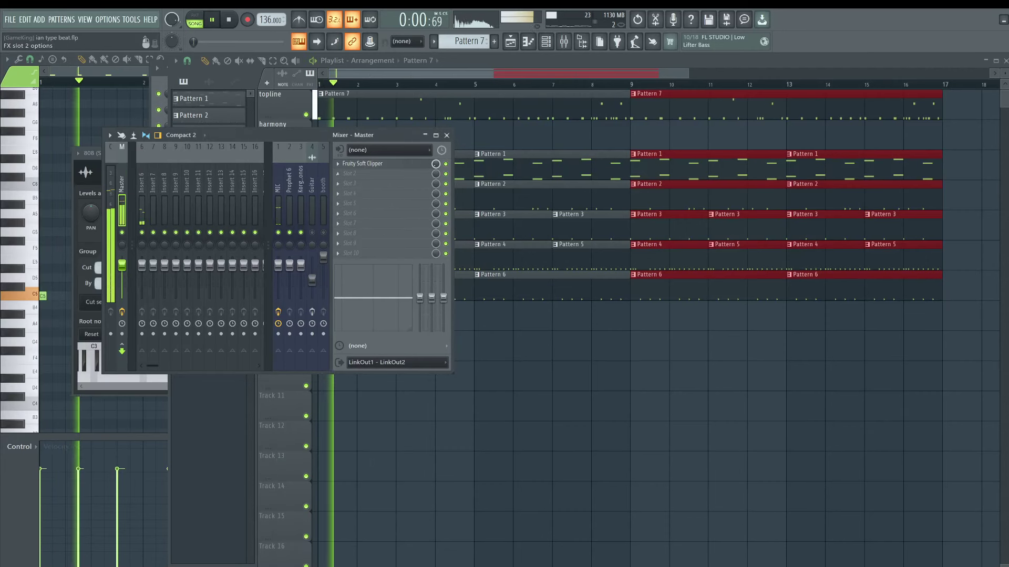
Create an empty Pattern 8 and show it in the channel rack.
left_click(562, 43)
left_click(546, 41)
key("F4")
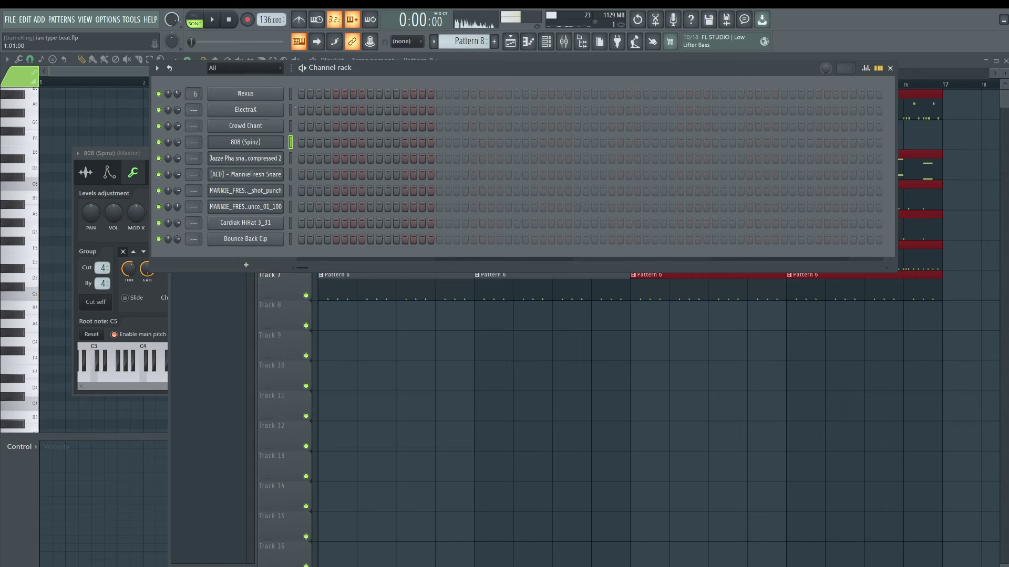
Open ElectraX's patch browser, pick a patch from the Lead type and audition it.
left_click(264, 109)
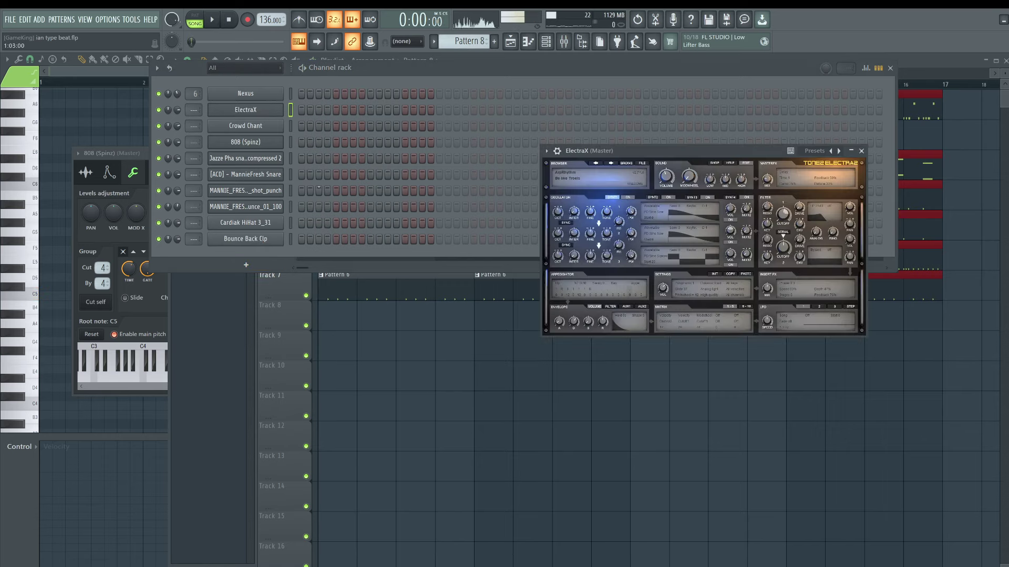
left_click(592, 166)
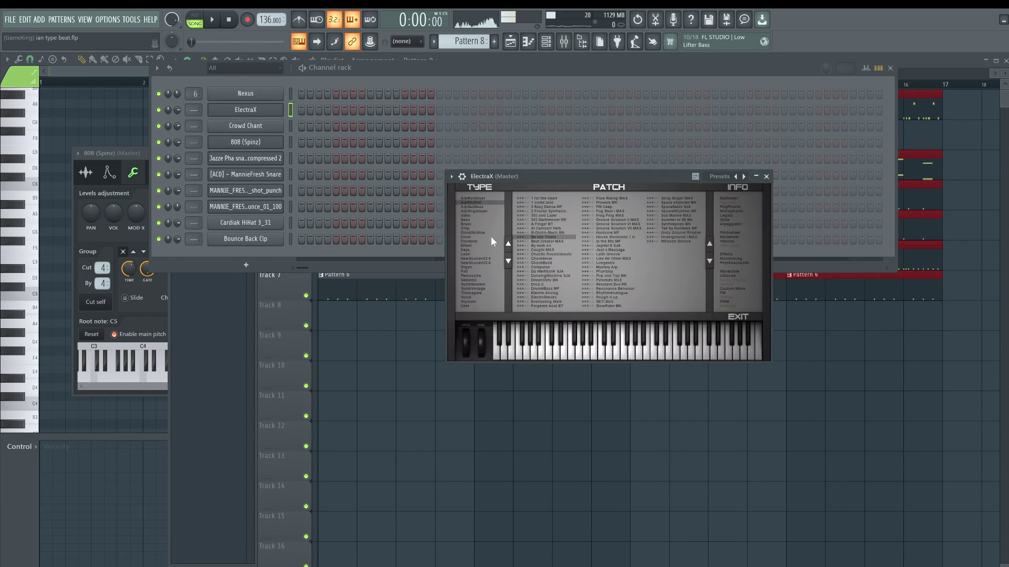
left_click(466, 251)
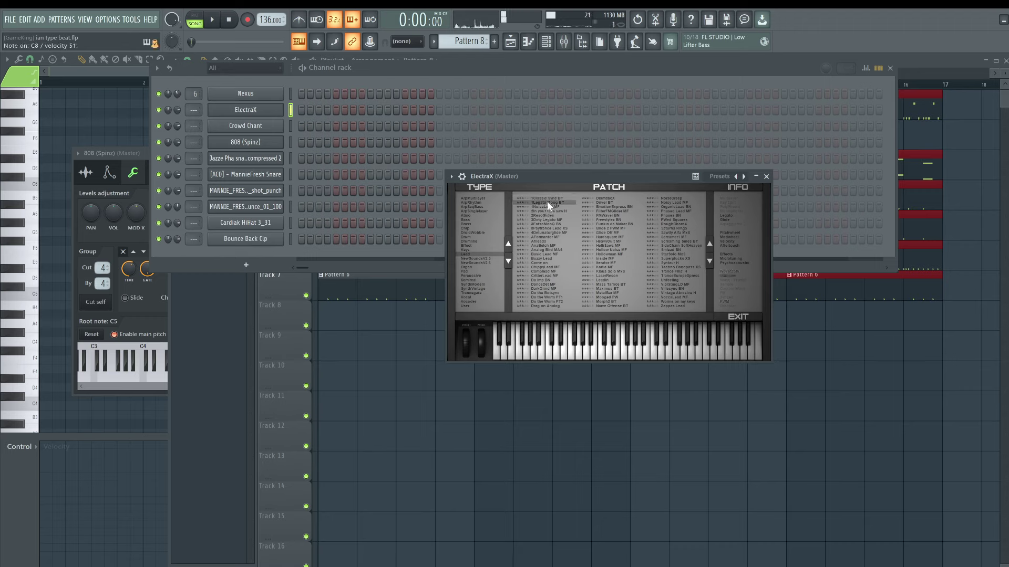
key("Escape")
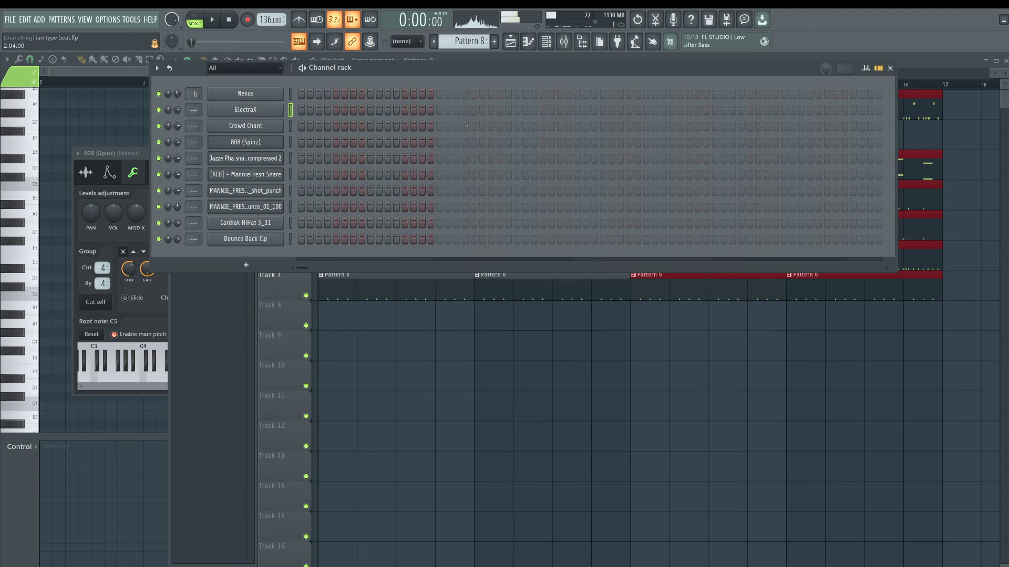
Set the ElectraX channel's volume to about 43% and try out the lead over the playing arrangement.
left_click(563, 41)
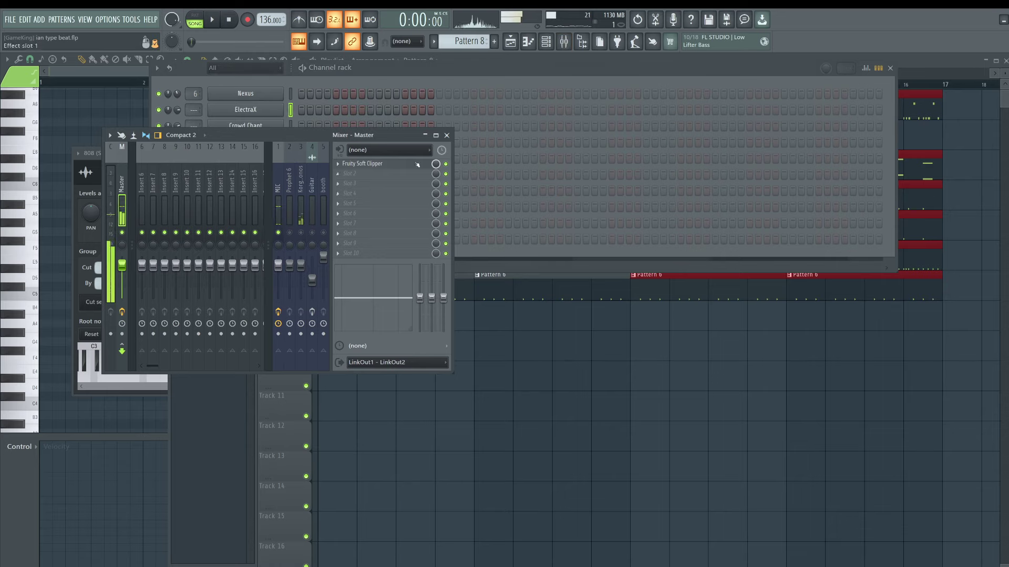
left_click(446, 136)
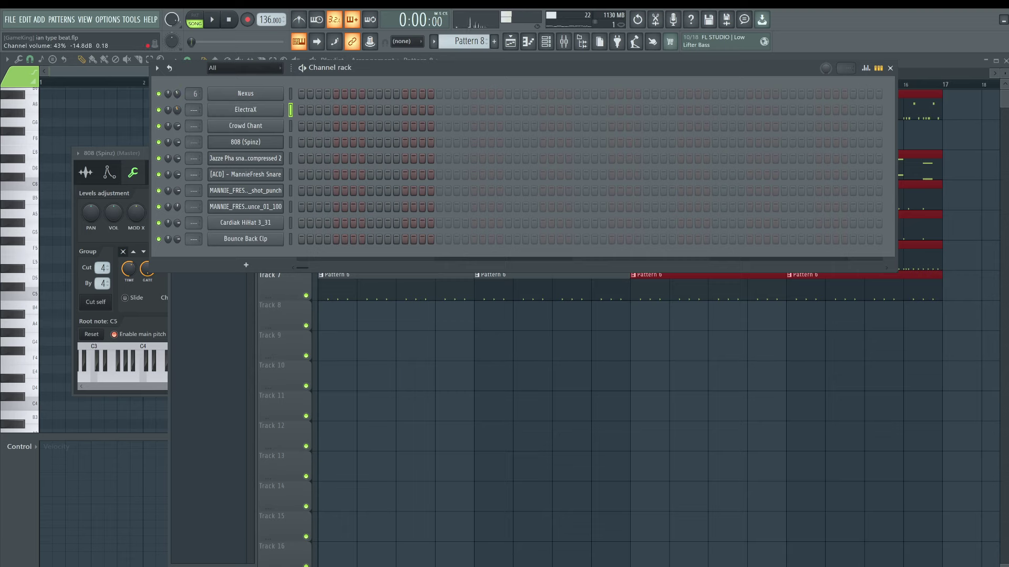
key("F6")
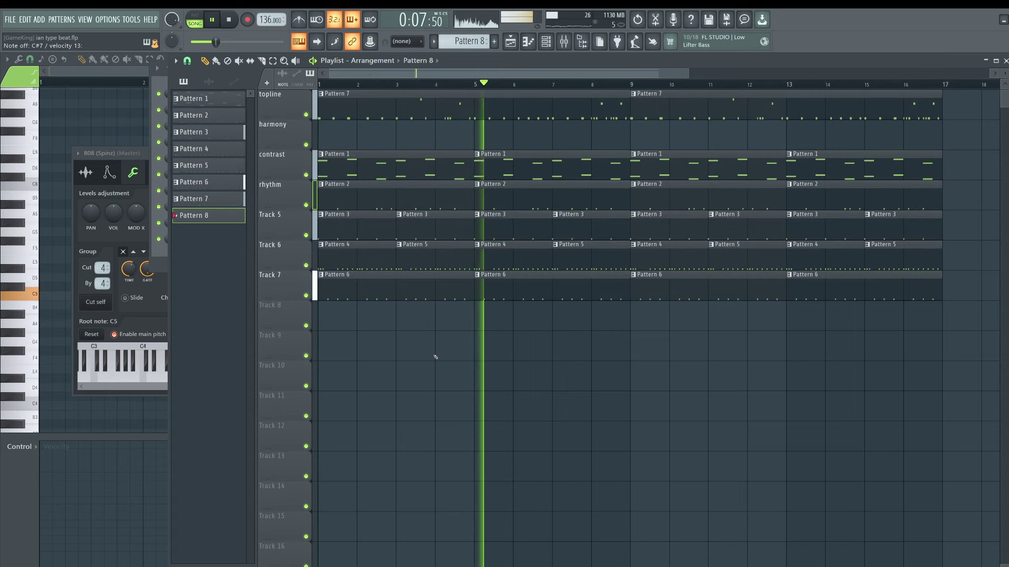
key("F6")
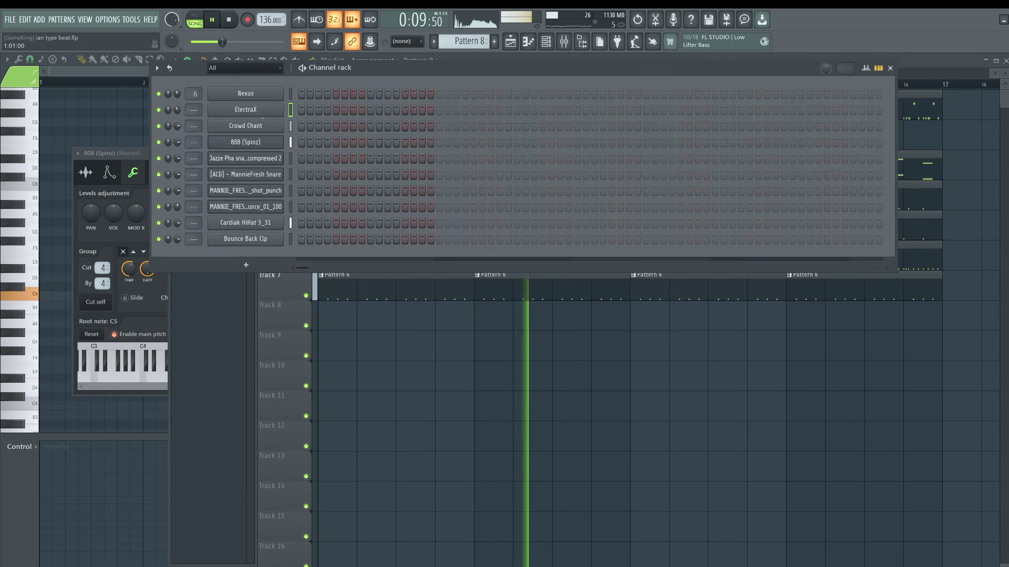
Switch ElectraX to another Lead patch, audition it over the playing arrangement and close the plugin.
left_click(246, 109)
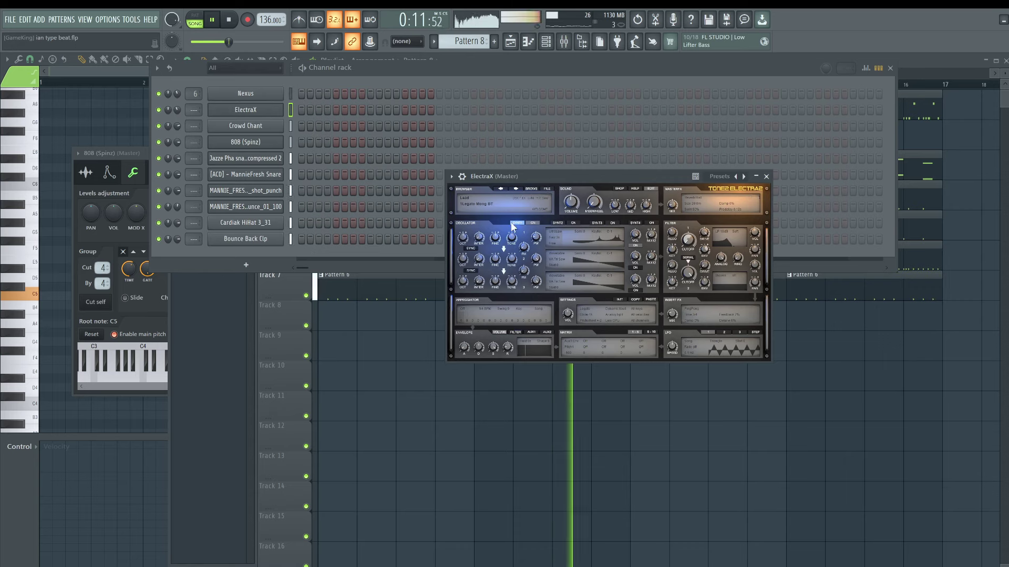
left_click(513, 188)
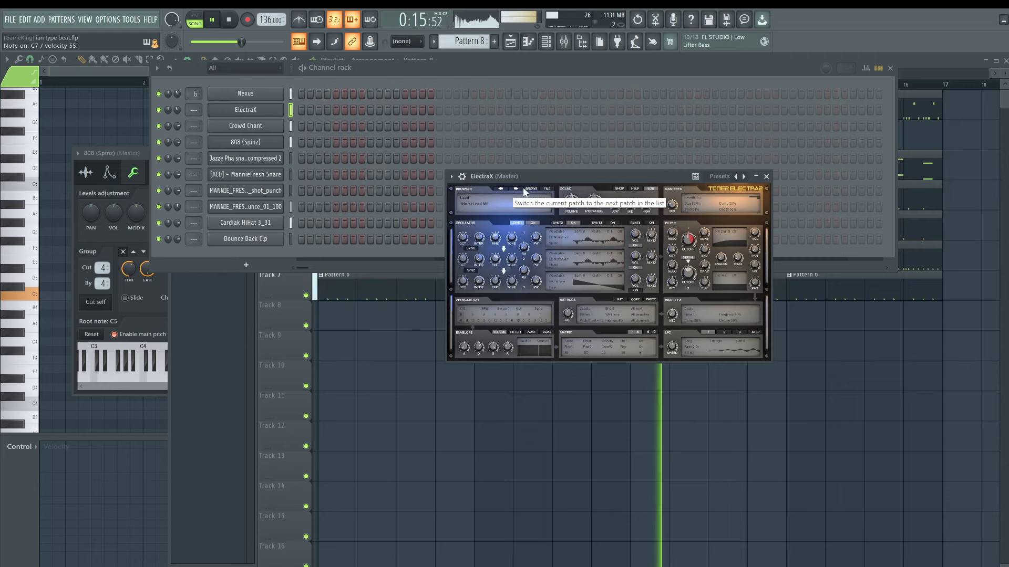
left_click(766, 176)
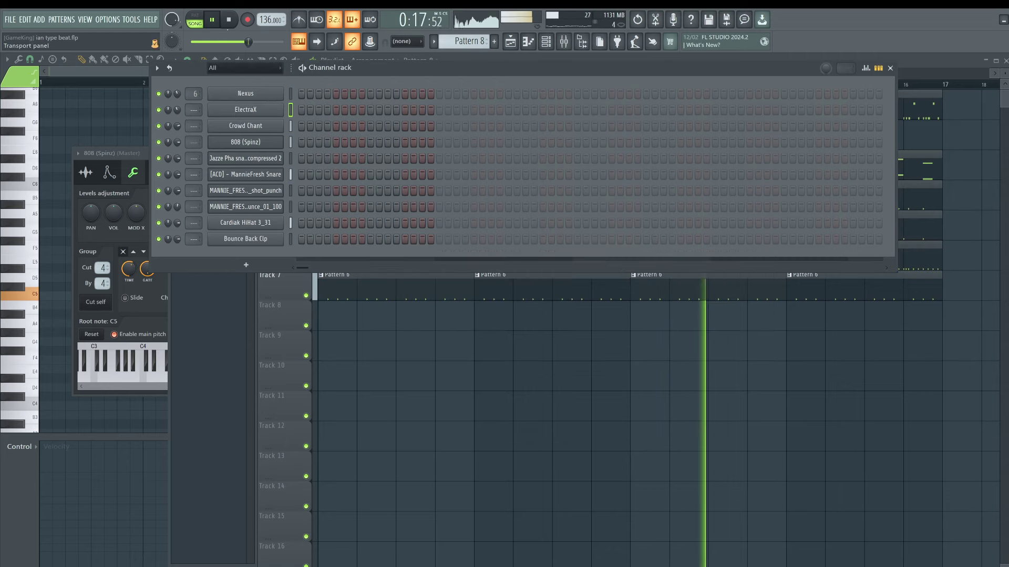
Record the ElectraX lead melody live into Pattern 8 over the playing arrangement, ending at the start of bar 9.
left_click(229, 22)
key("F6")
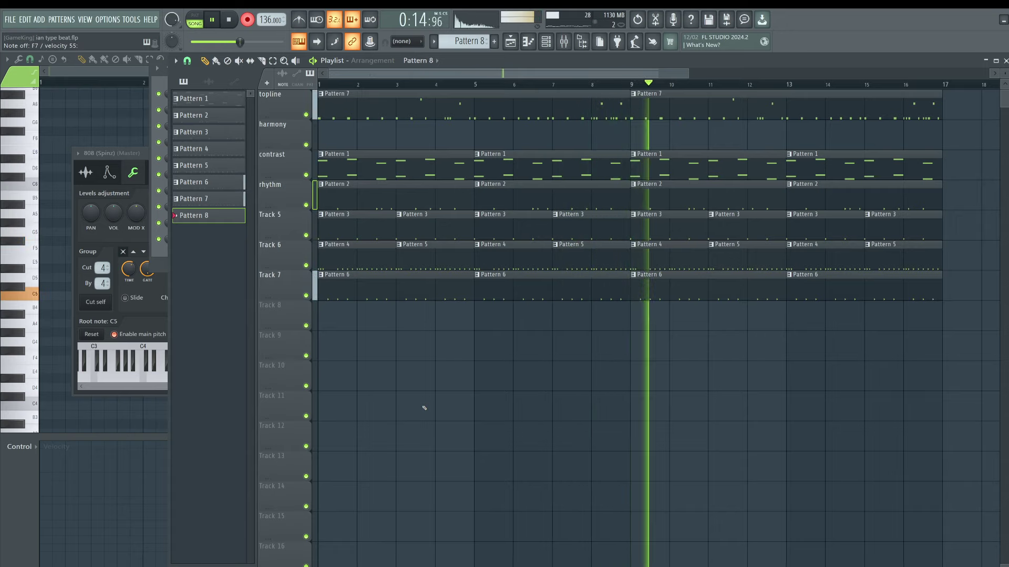
key("space")
left_click(562, 47)
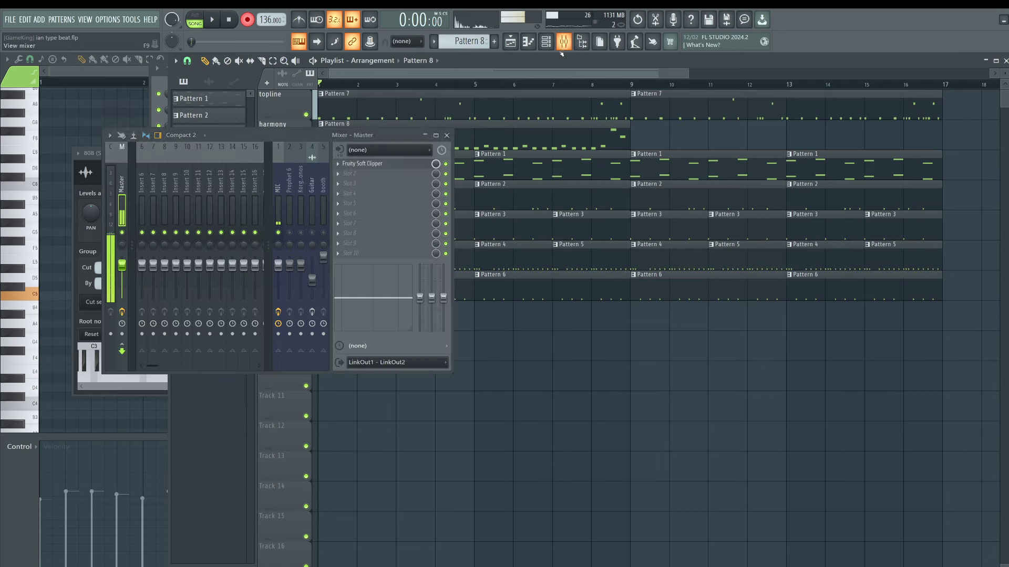
left_click(503, 359)
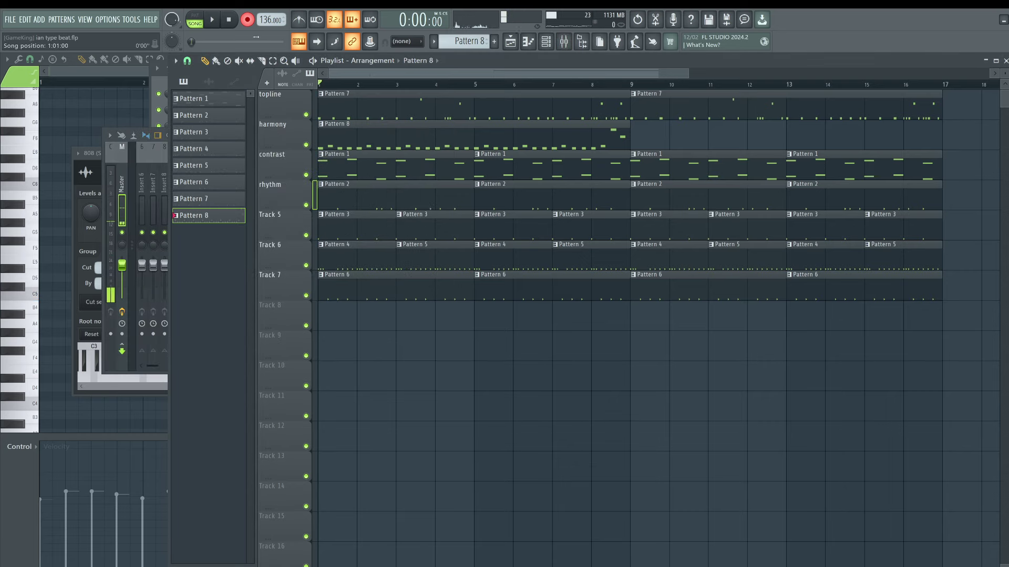
Quantize the recorded ElectraX notes of Pattern 8 in the piano roll with the Default template.
double_click(382, 142)
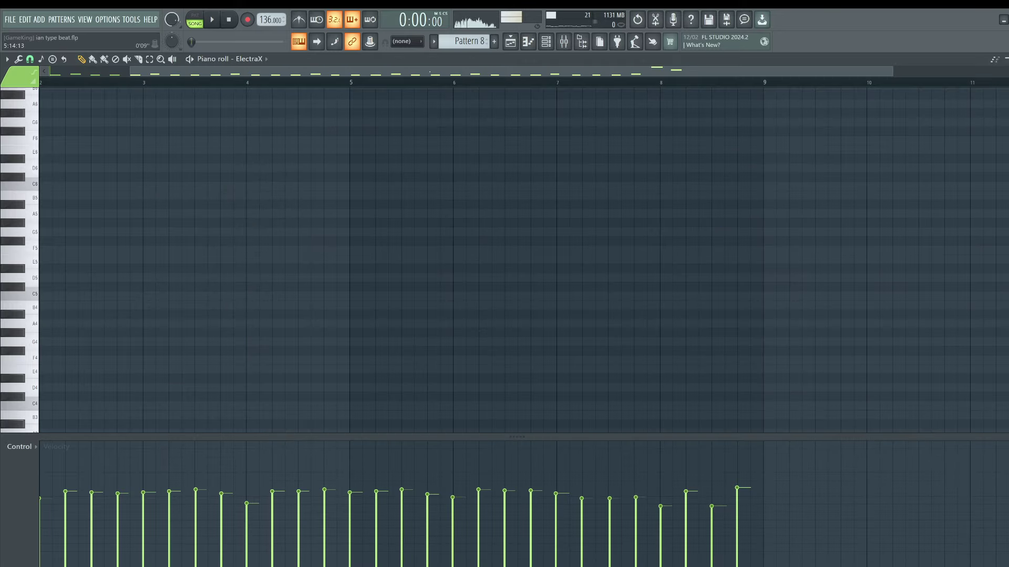
key("space")
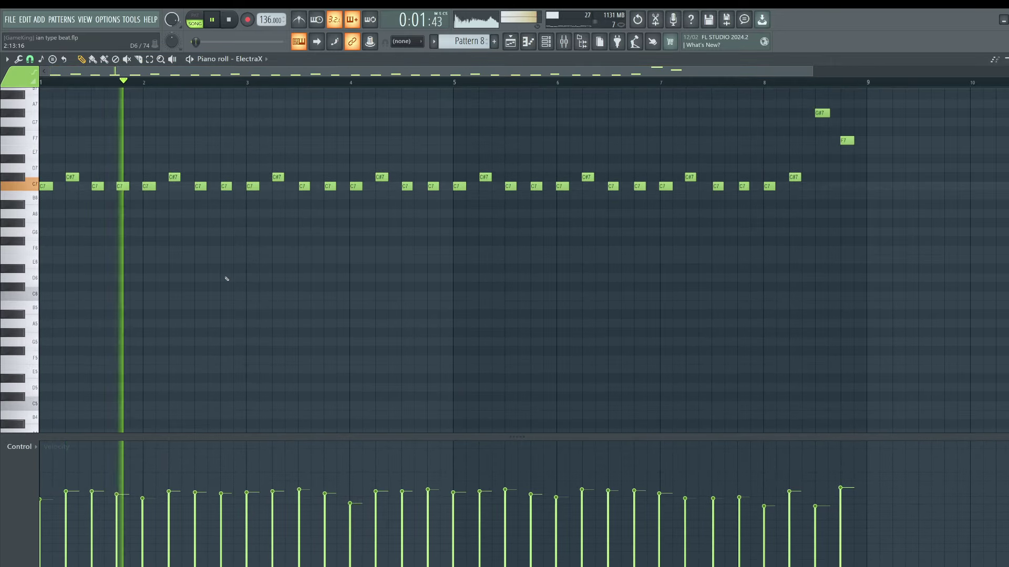
key("space")
key("alt+q")
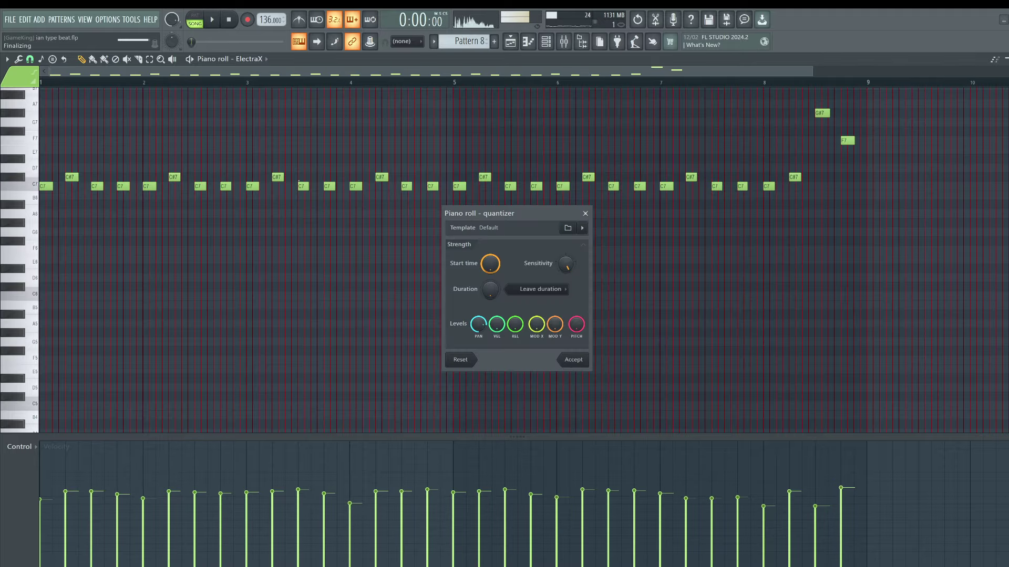
key("Return")
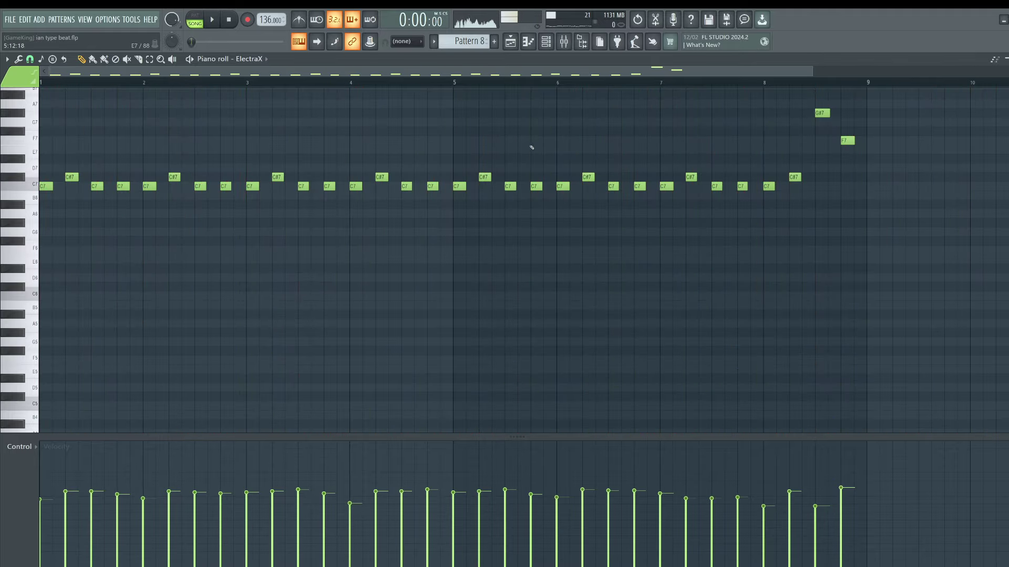
Play the arrangement back and route the channels to separate mixer tracks, from Nexus on 6 to Bounce Back Clip on 15.
key("space")
key("F5")
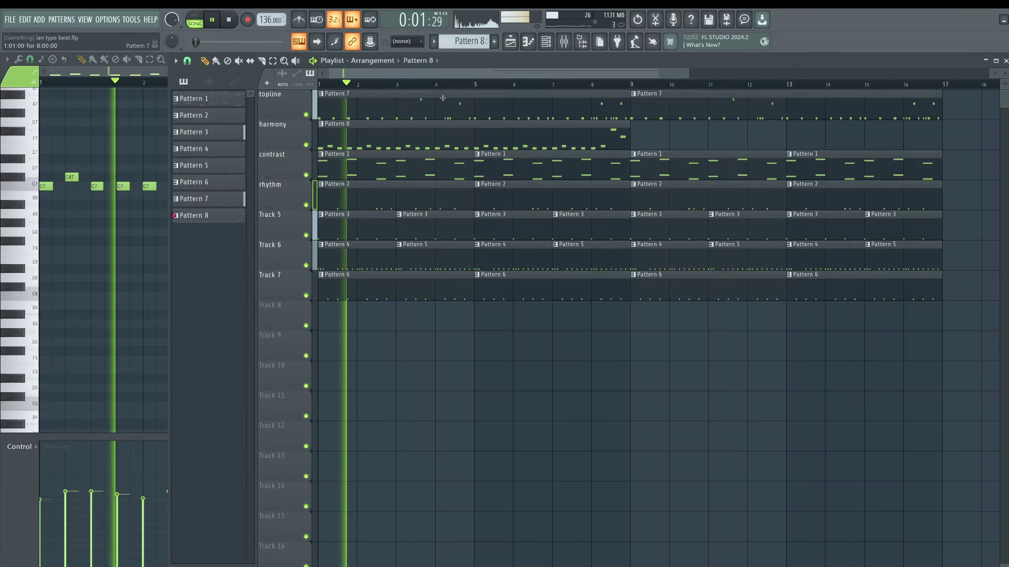
left_click(545, 42)
key("F5")
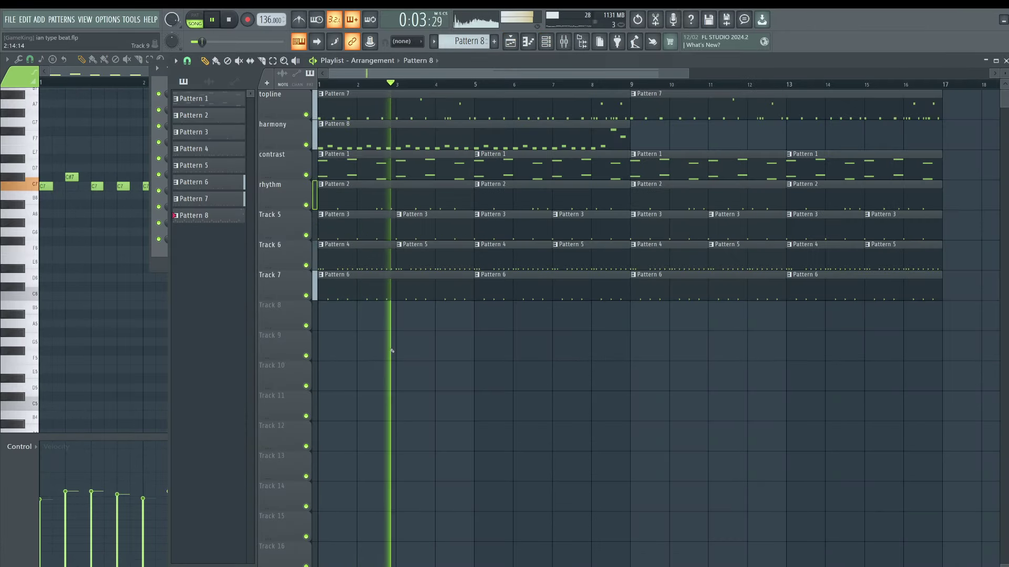
left_click(546, 41)
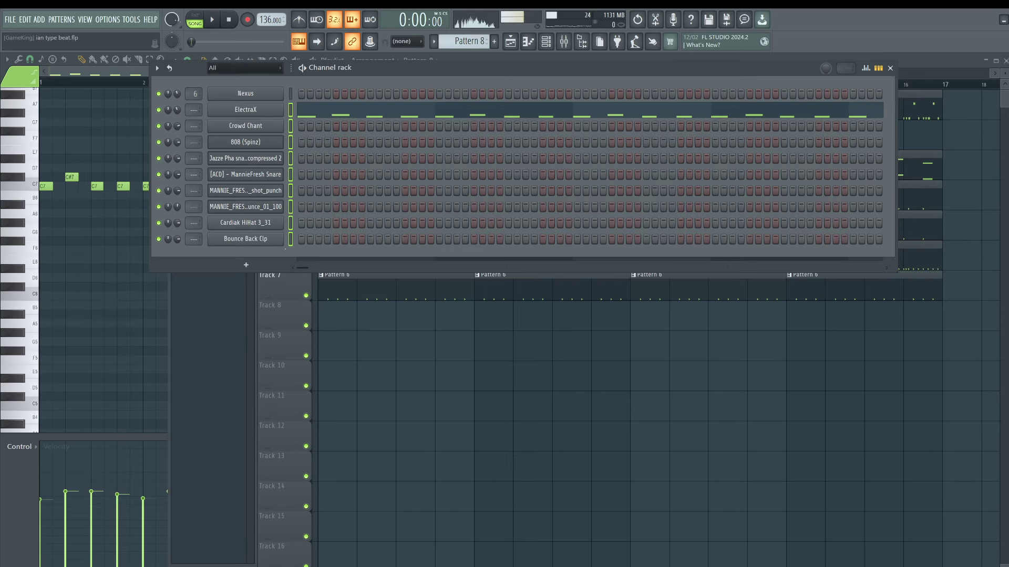
key("ctrl+l")
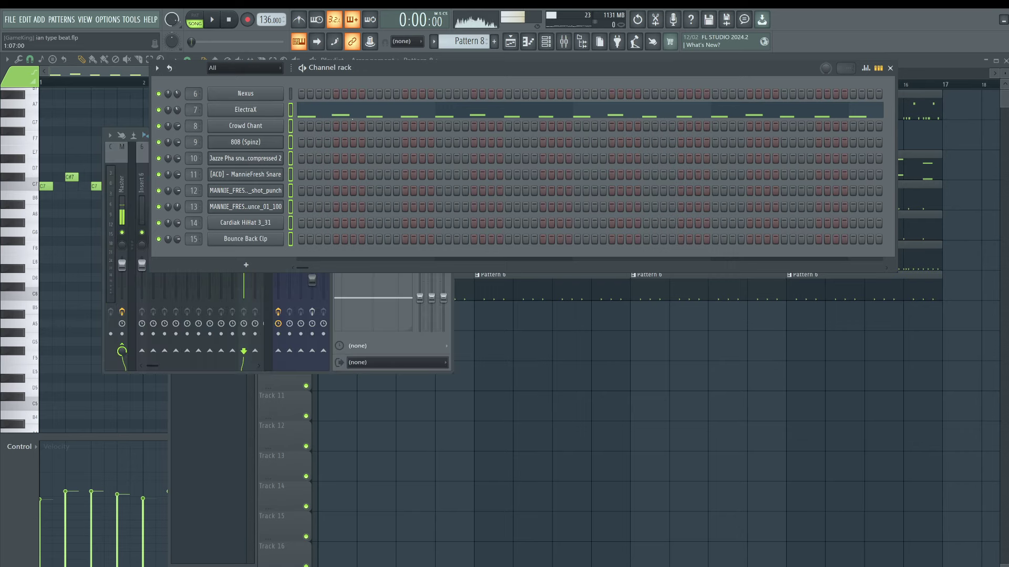
Review the ElectraX notes of Pattern 8 in the piano roll while the arrangement plays, and return to the playlist.
key("F7")
scroll(346, 227, "up", 2)
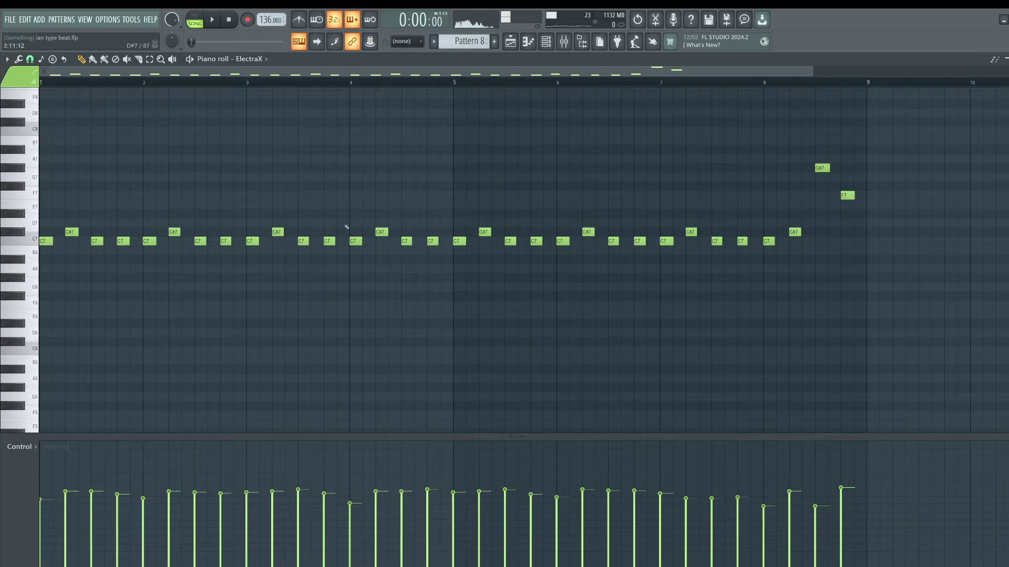
key("space")
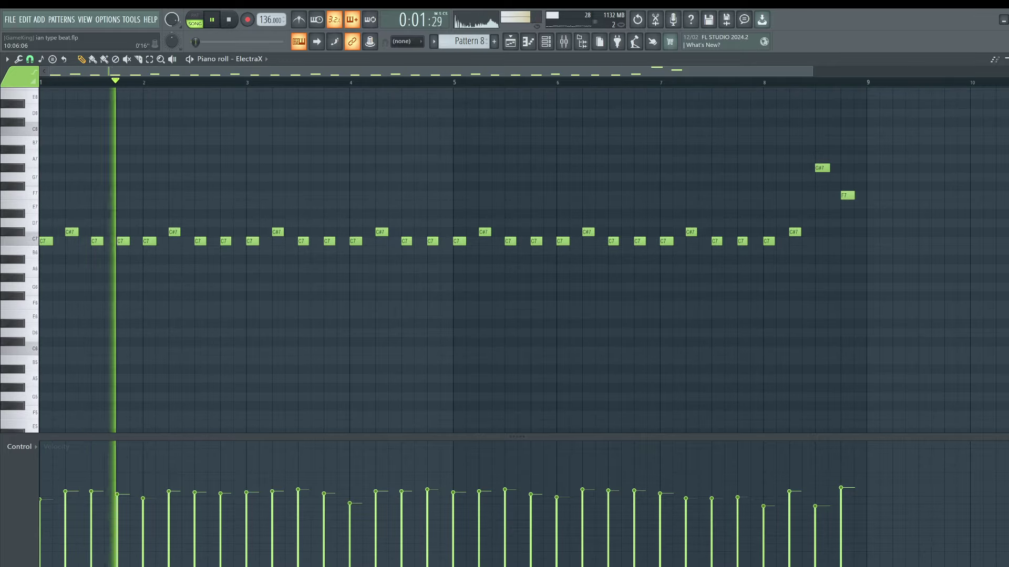
key("Escape")
key("F5")
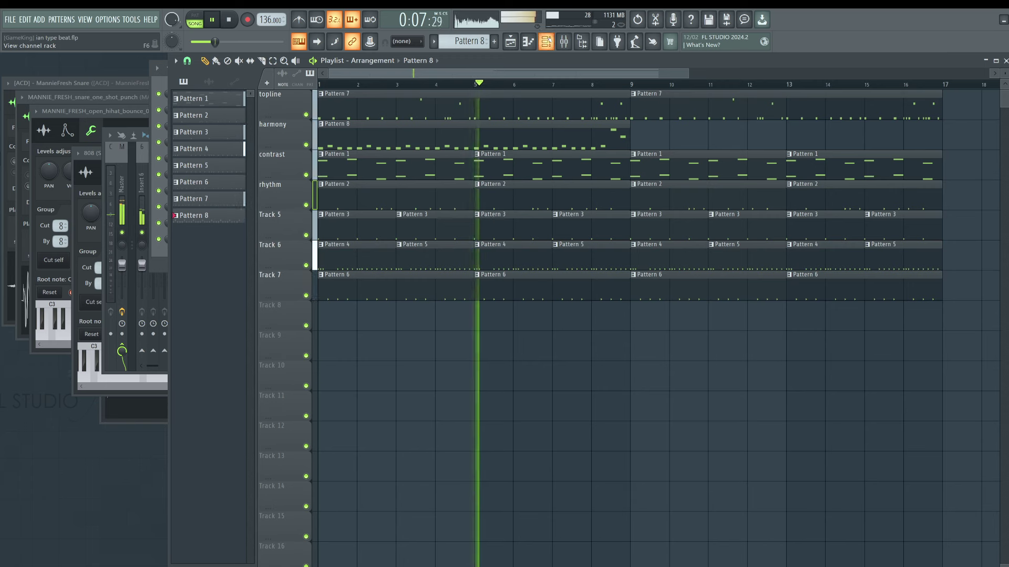
Create an empty Pattern 9 and add a second Nexus instrument channel.
key("F6")
key("F4")
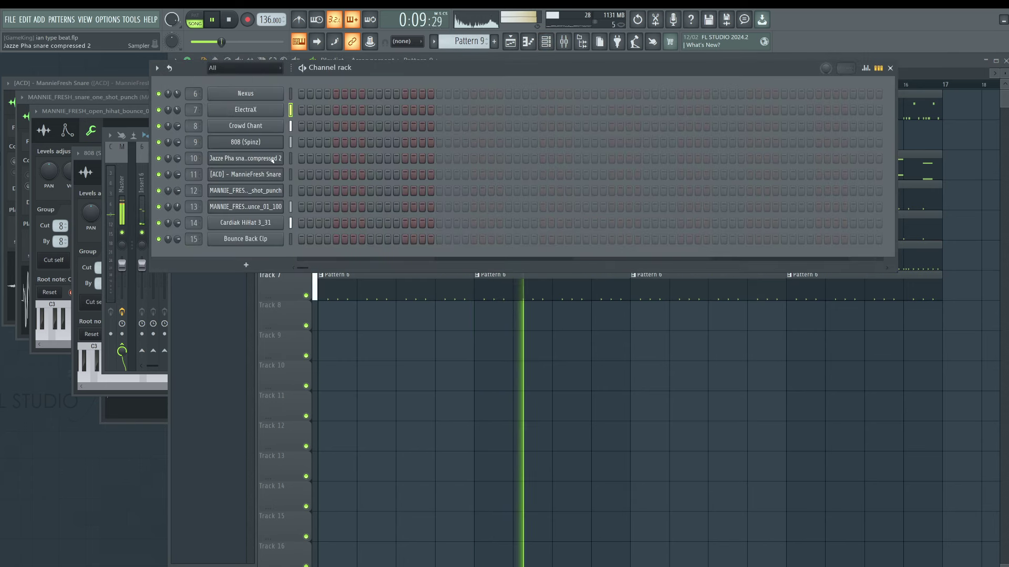
left_click(245, 265)
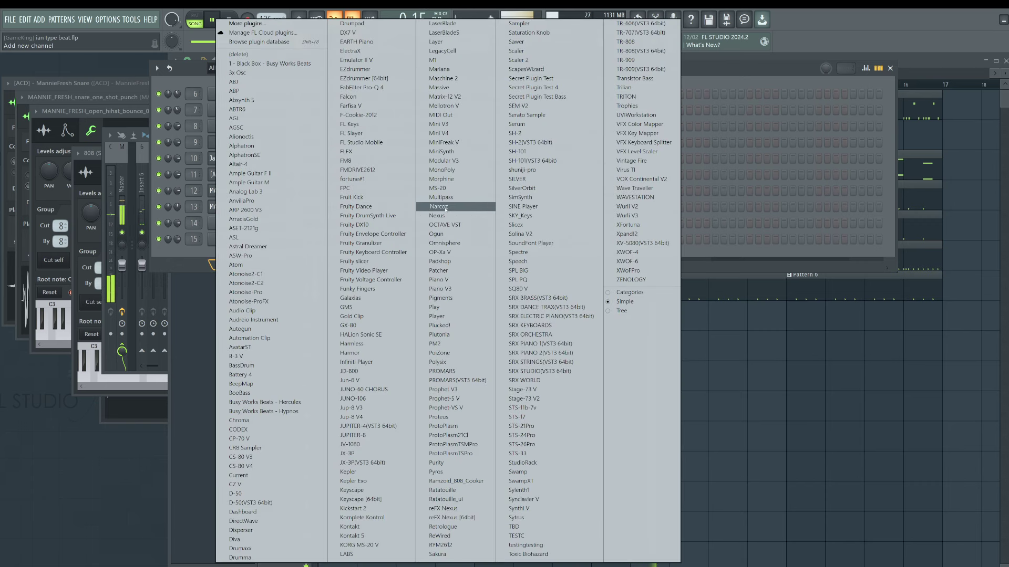
left_click(438, 216)
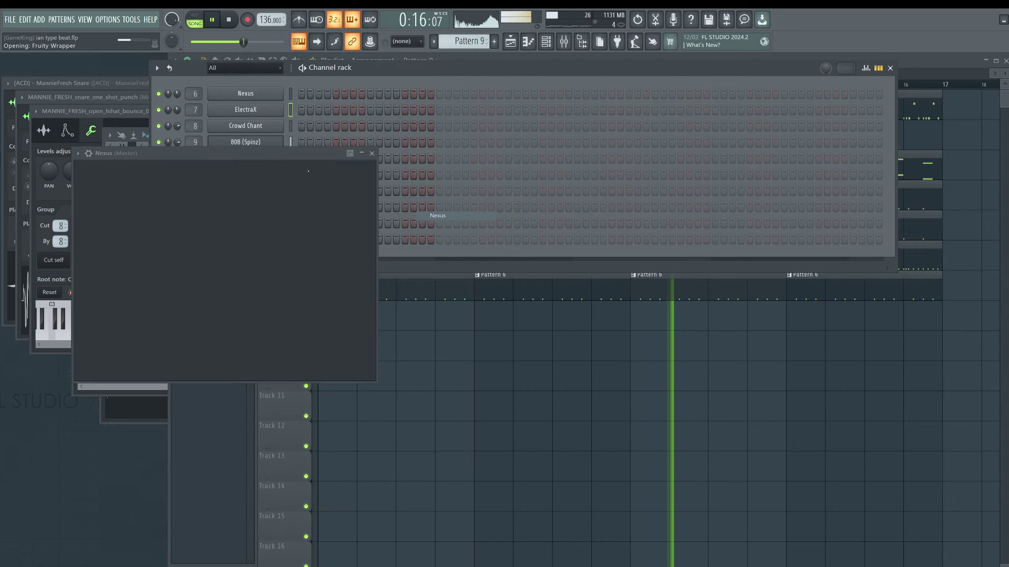
Move the mixer clear of Nexus, filter the N5 Factory Presets by Brass, and load Tutti Synthbrass after trying Xpander Majestic Horns.
key("F9")
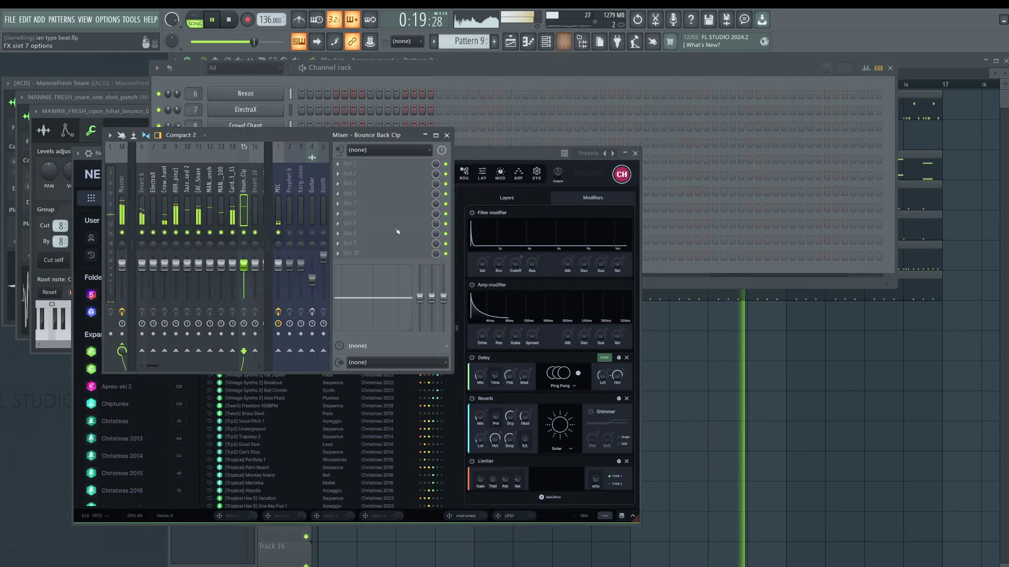
left_click_drag(294, 135, 605, 150)
left_click(126, 299)
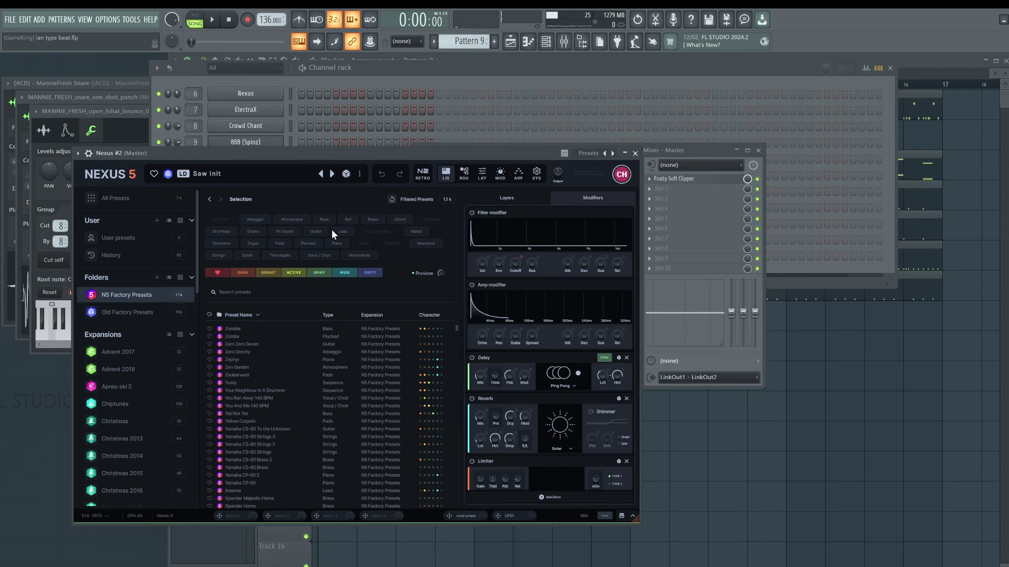
left_click(371, 219)
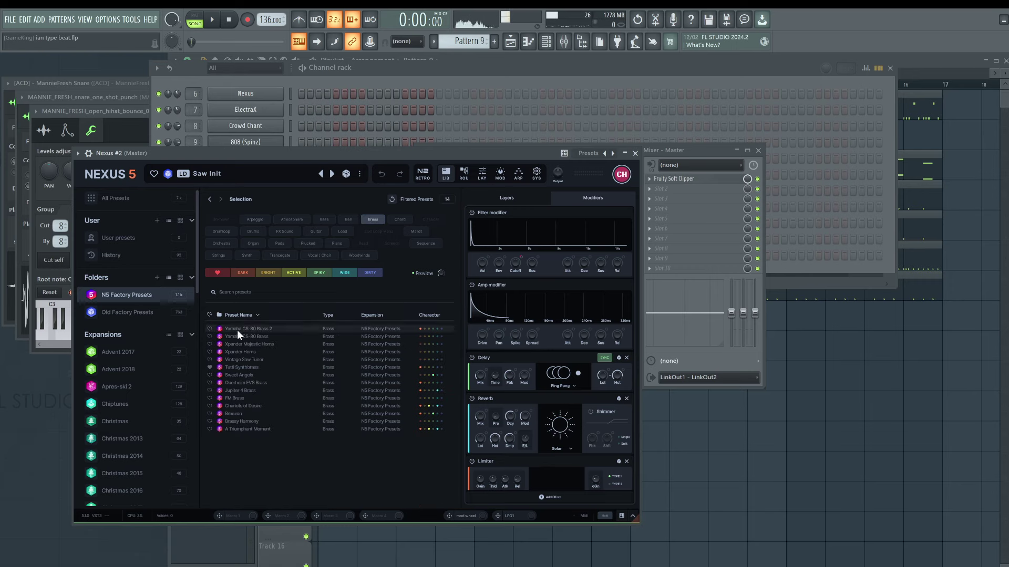
left_click(249, 344)
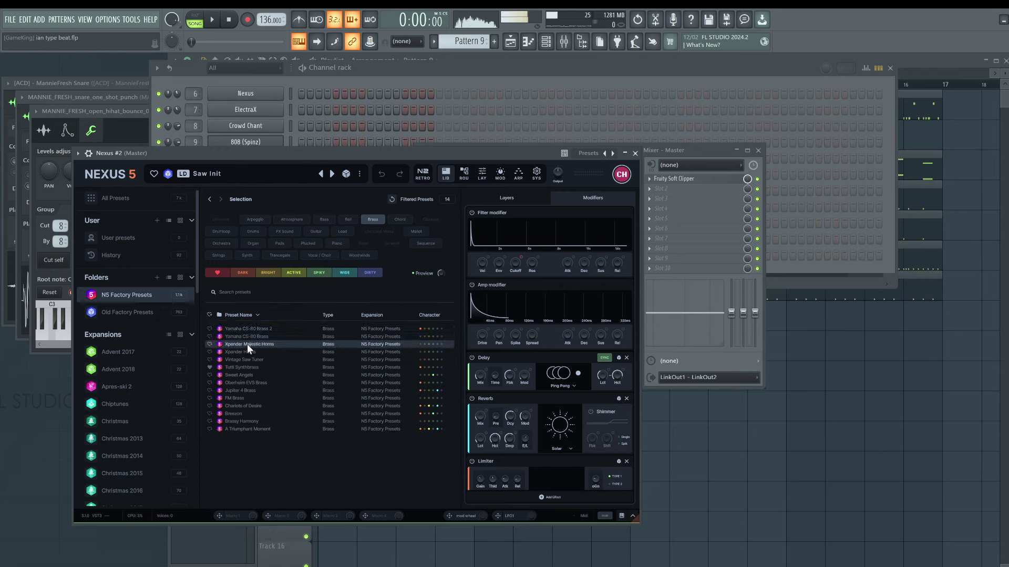
left_click(247, 367)
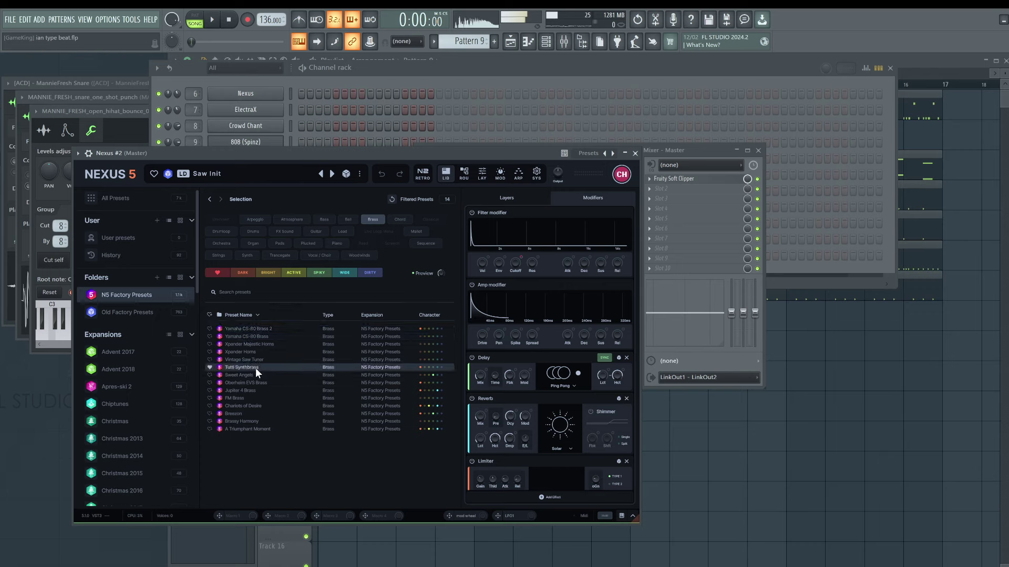
Close the new Nexus instance, route its channel to mixer track 16 and return to the playlist.
left_click(635, 153)
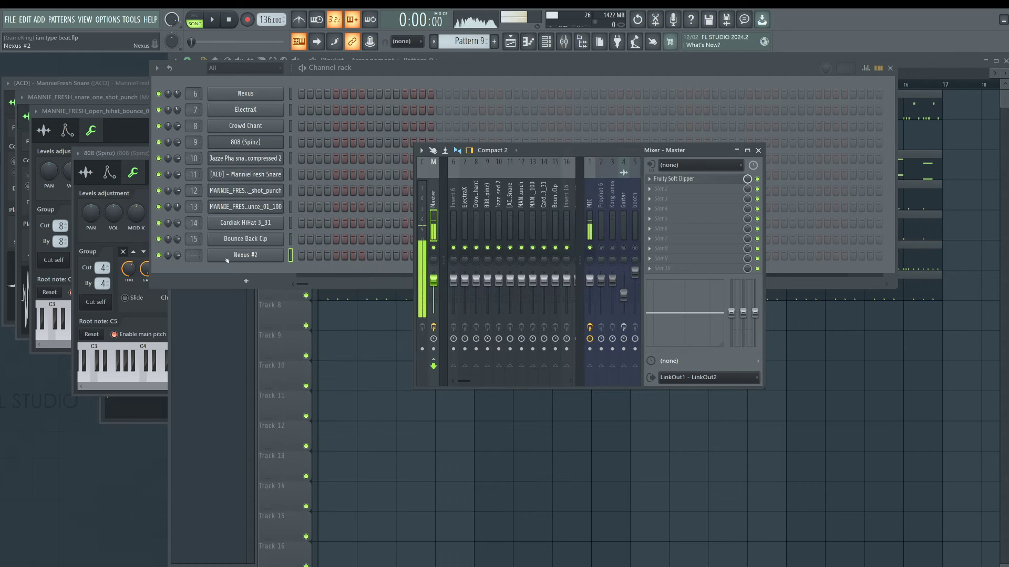
left_click(291, 255)
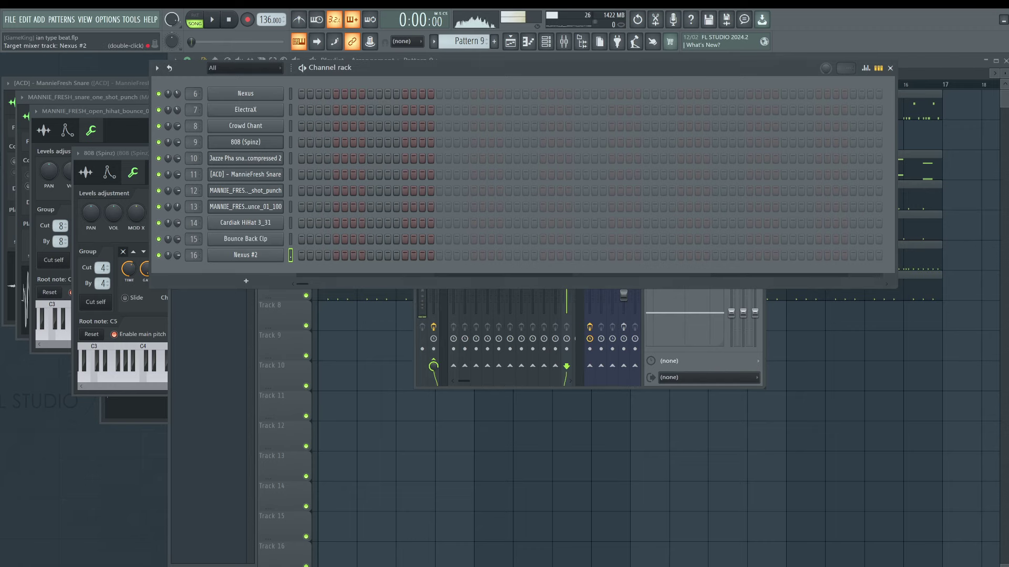
left_click(373, 347)
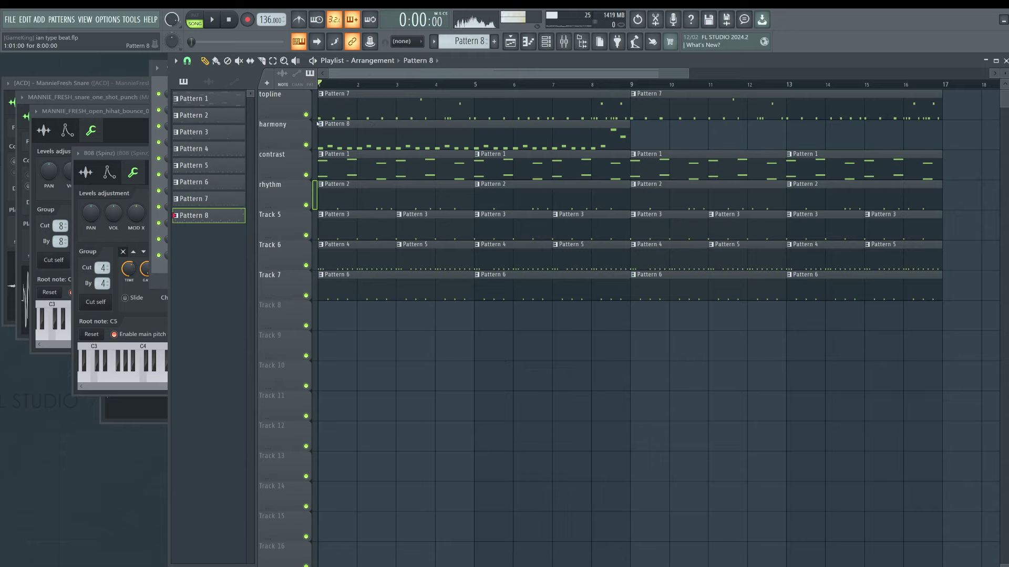
Insert a new playlist track above the rhythm track and name it contrast.
key("space")
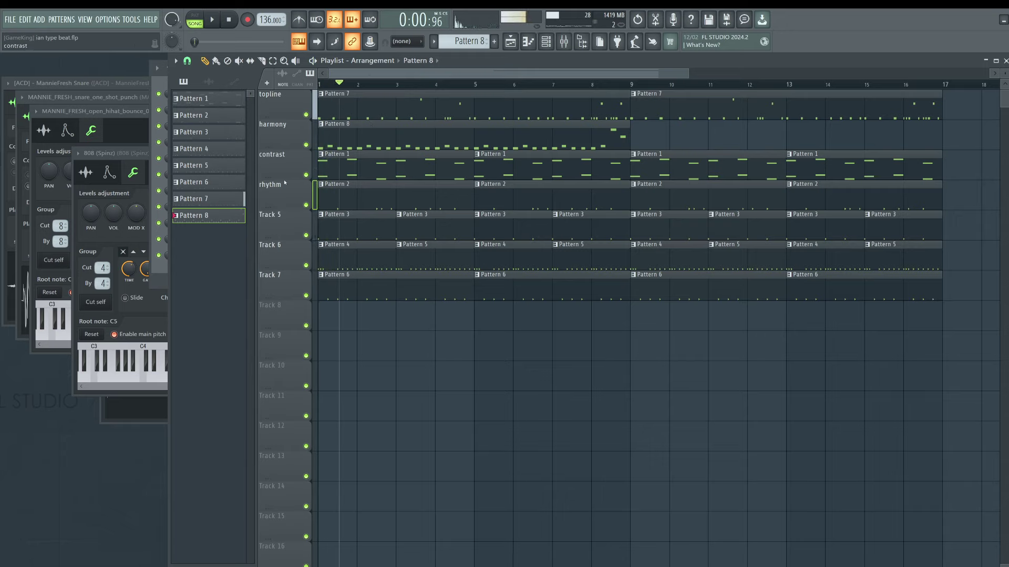
right_click(284, 183)
left_click(306, 397)
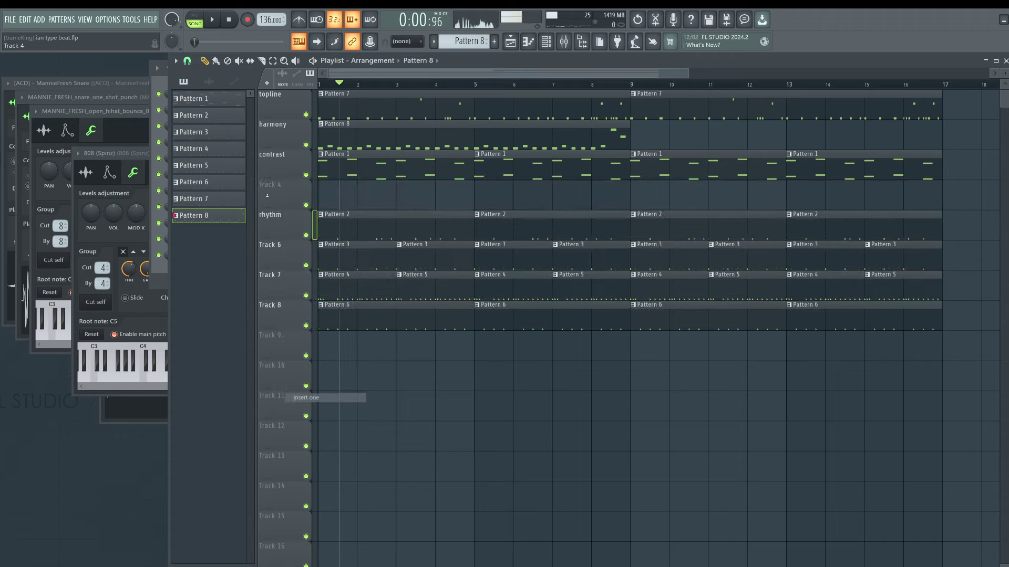
right_click(279, 184)
left_click(294, 185)
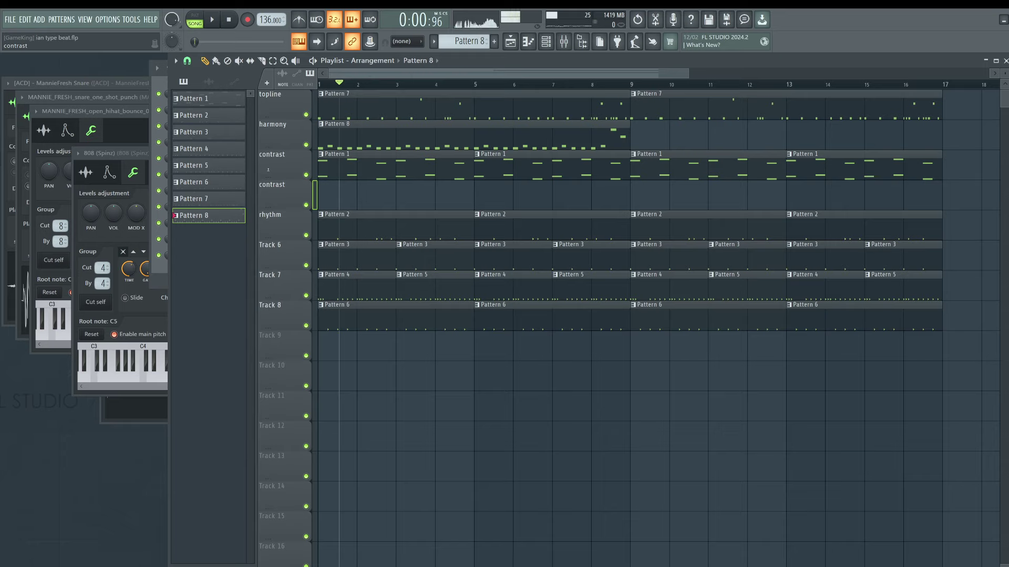
Move both Pattern 7 clips from the topline track to Track 9 and the Pattern 8 clip from harmony to topline.
left_click_drag(582, 116, 582, 327)
left_click(368, 195)
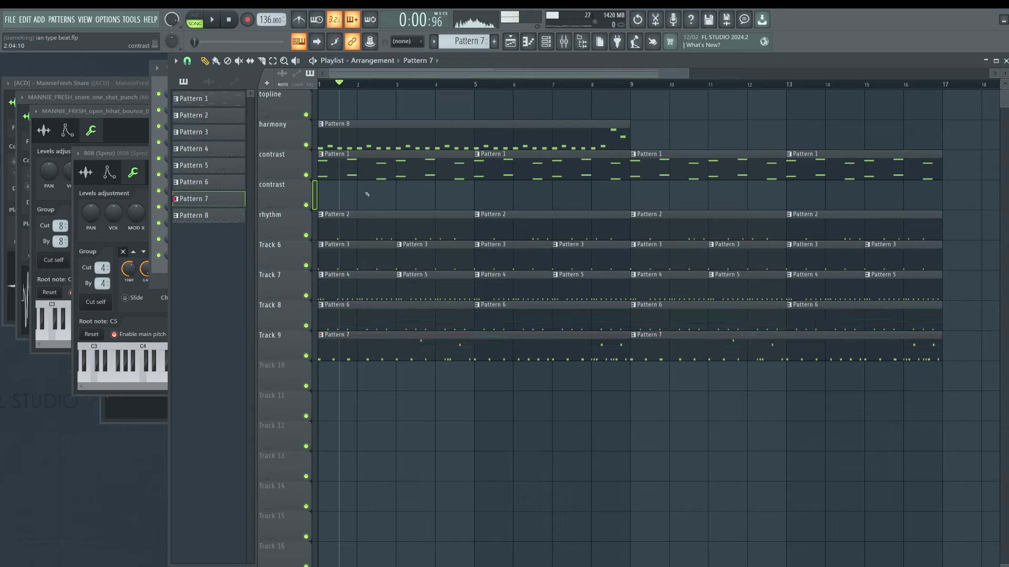
left_click_drag(367, 150, 749, 211)
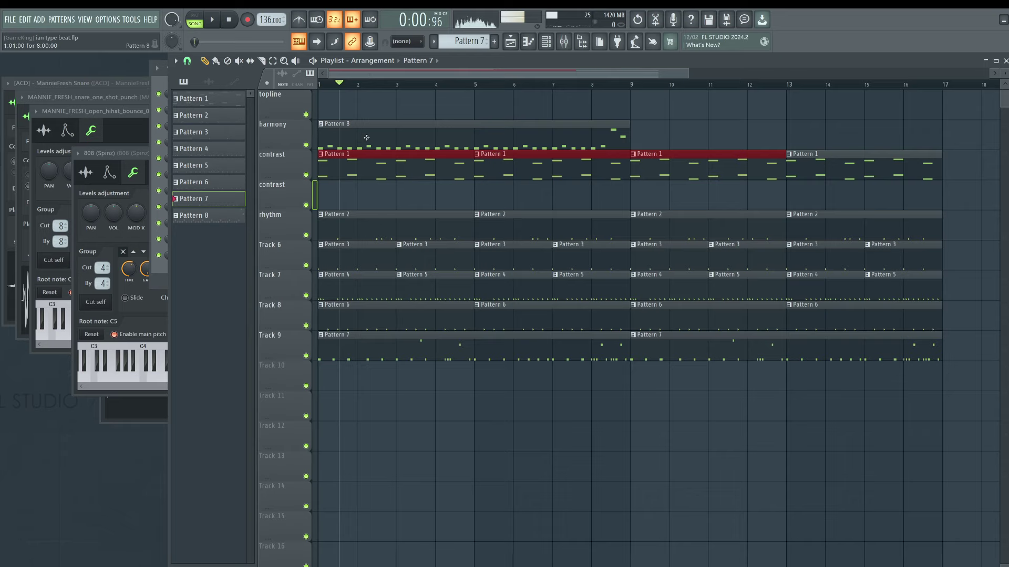
left_click_drag(366, 137, 367, 107)
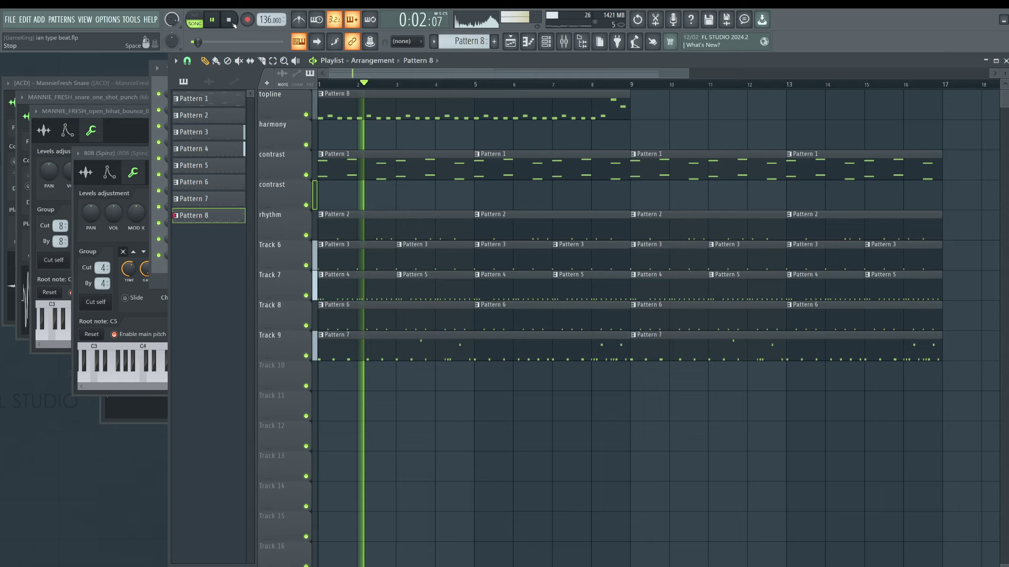
Create a new empty pattern for the Nexus #2 brass part and return to the playlist.
left_click(562, 44)
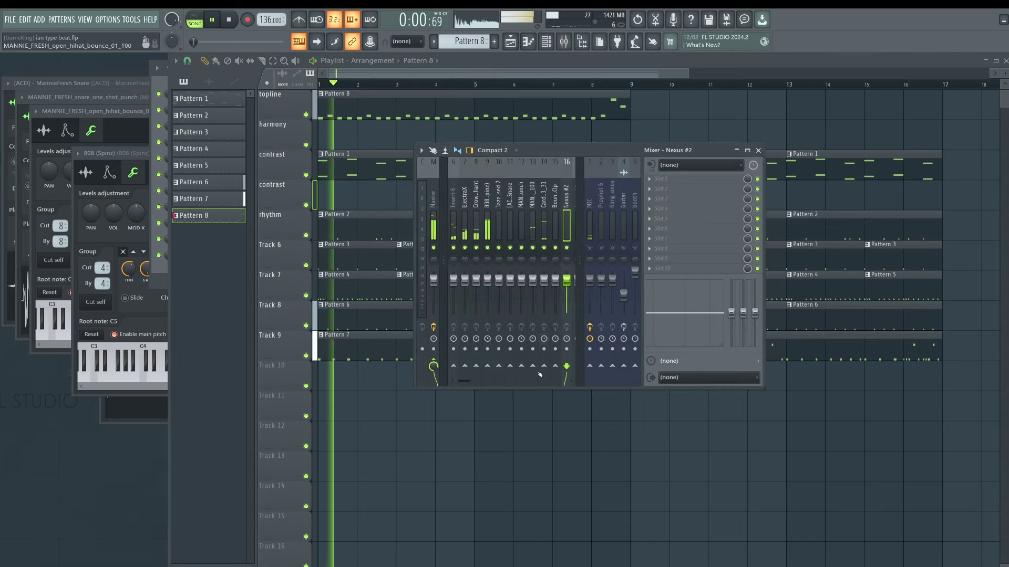
left_click(562, 41)
left_click(546, 41)
key("F4")
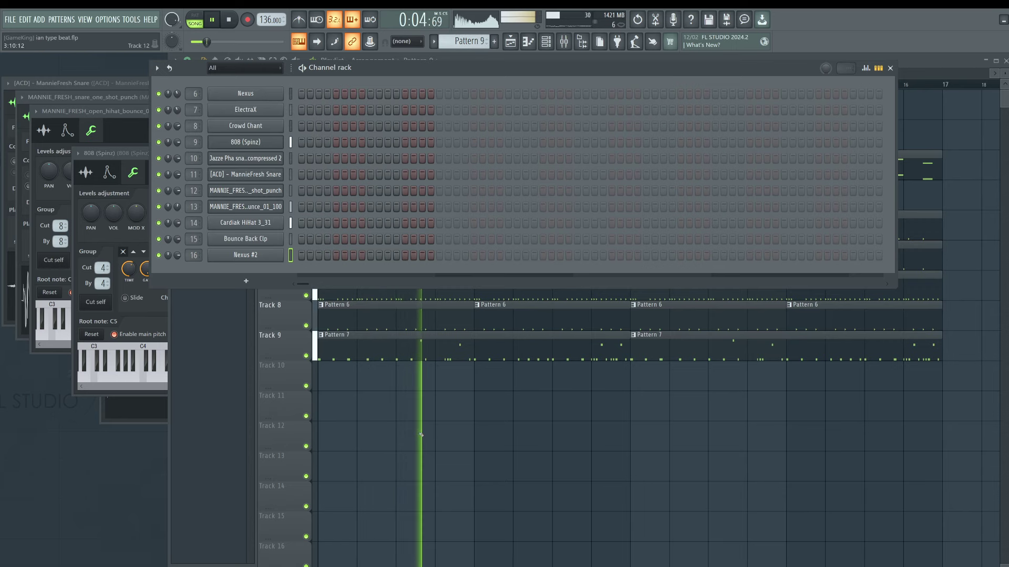
key("F6")
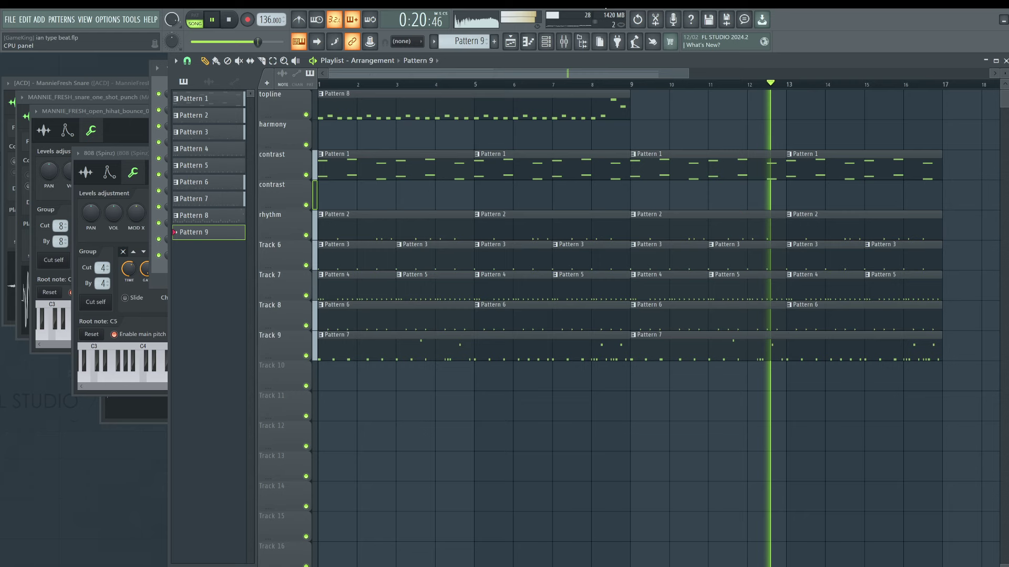
left_click(564, 42)
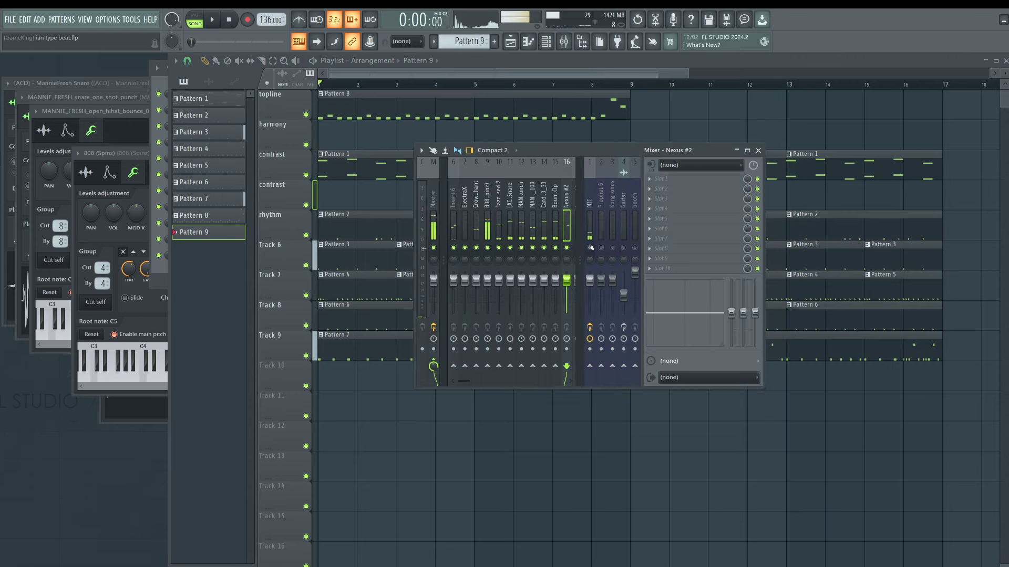
key("F9")
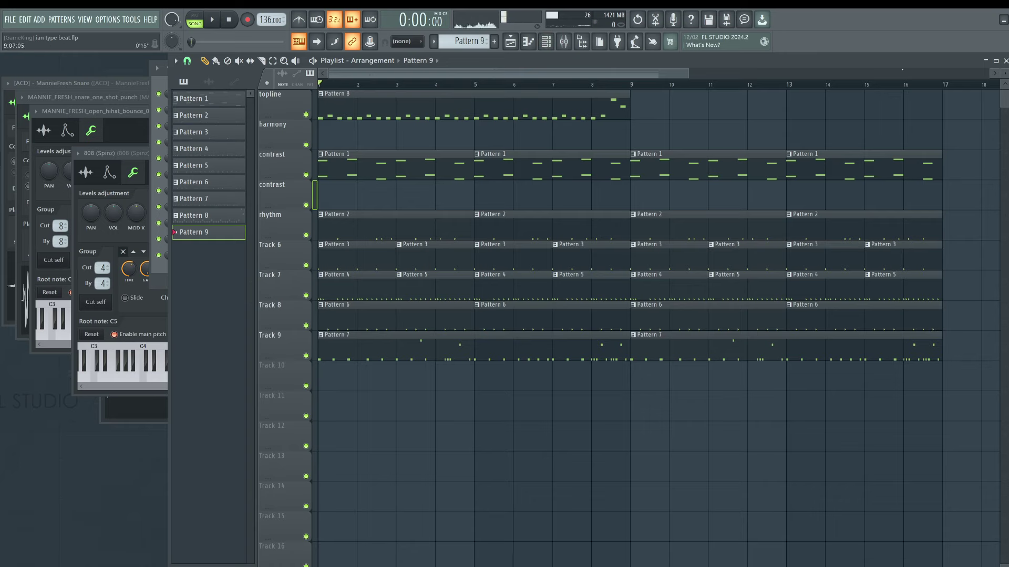
Select bars 9 to 17 as the playback range and place a Pattern 9 clip across them on the harmony track.
left_click_drag(946, 87, 659, 99)
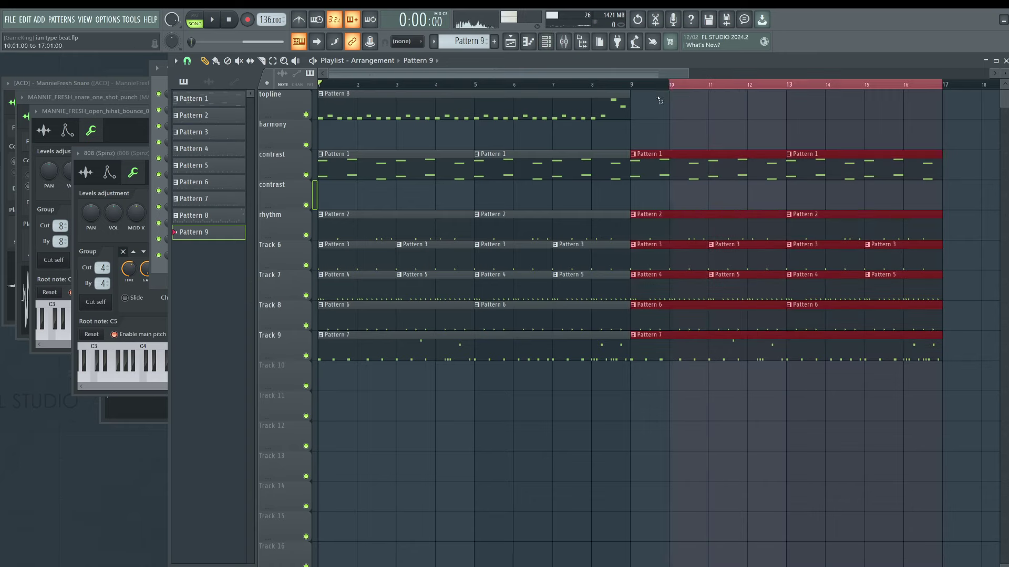
left_click(633, 136)
left_click_drag(694, 122, 926, 129)
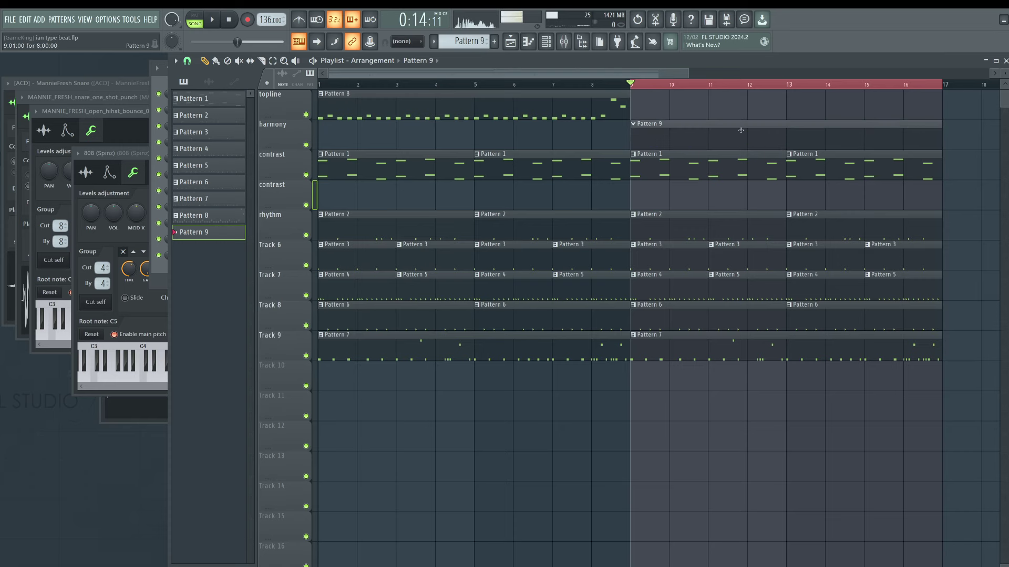
Open the Nexus #2 piano roll and enter a G6 note on beat 1 and a G#6 on beat 2 of bar 1.
left_click(546, 41)
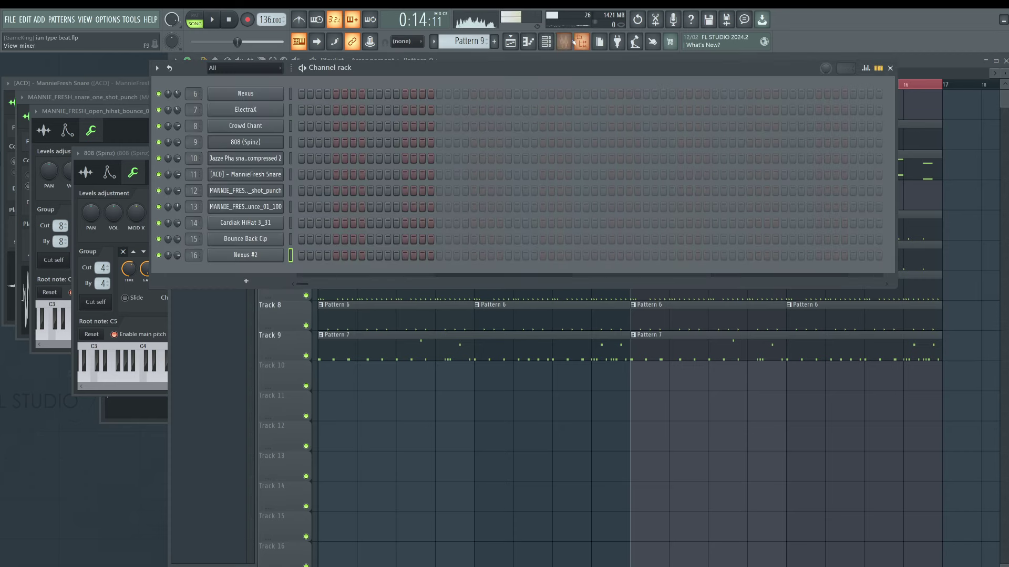
left_click(564, 42)
right_click(260, 251)
left_click(305, 253)
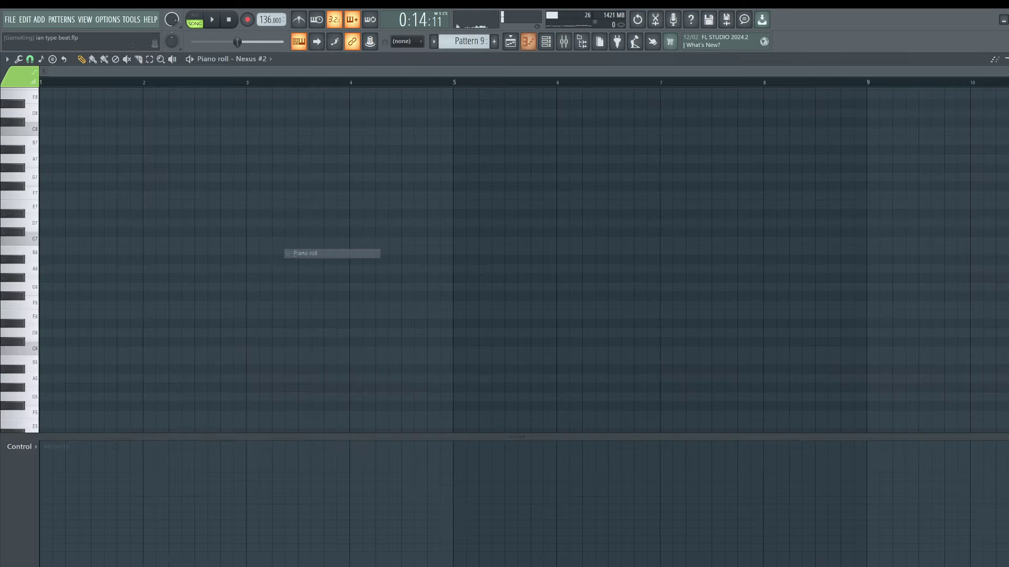
scroll(105, 95, "up", 2)
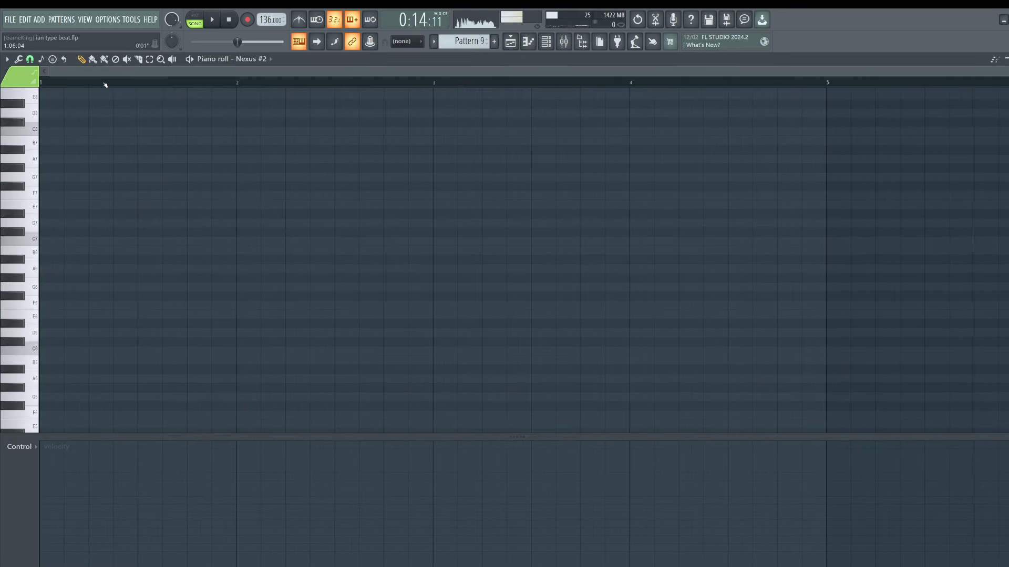
scroll(93, 191, "down", 1)
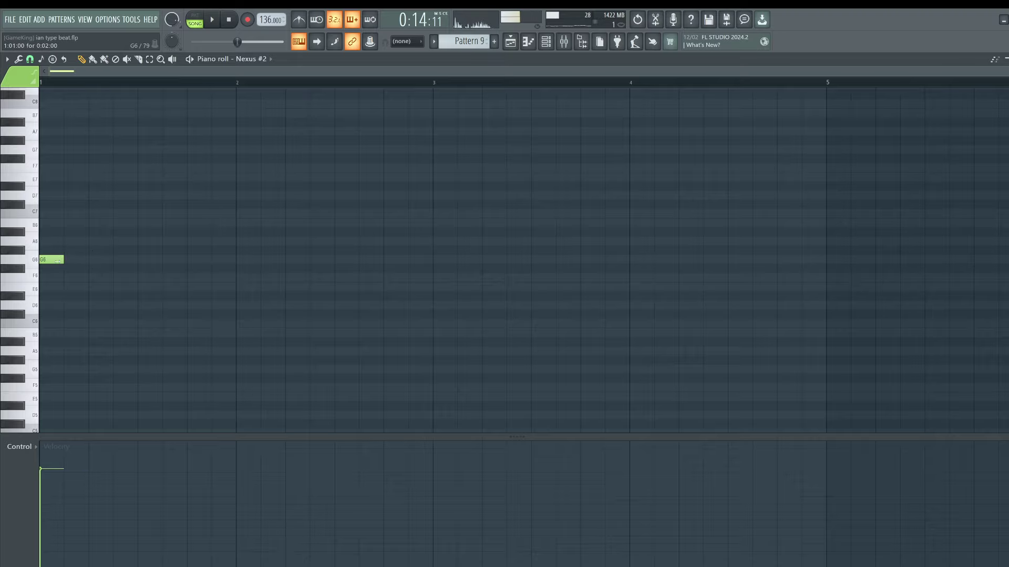
key("space")
key("space")
key("F6")
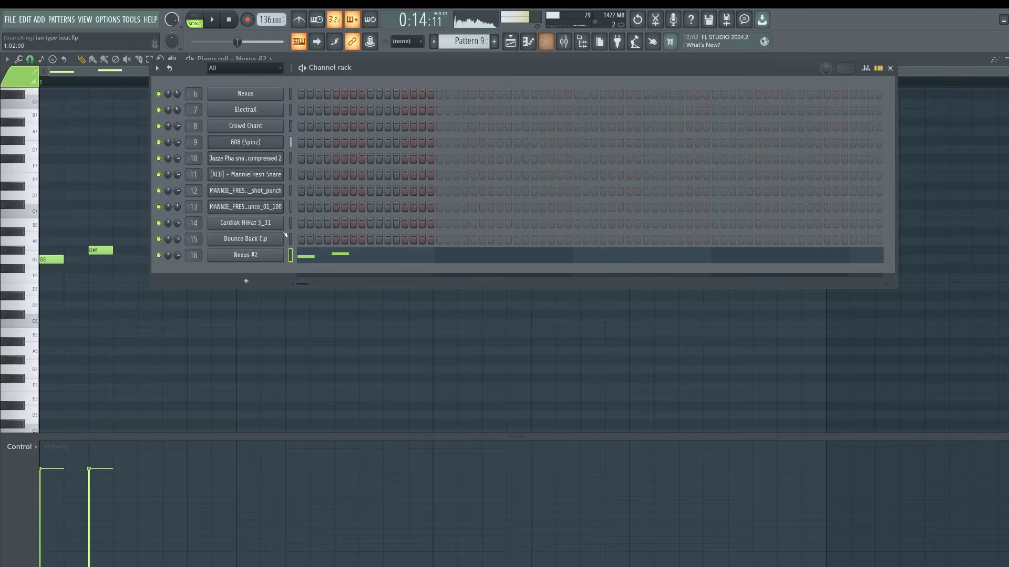
key("F6")
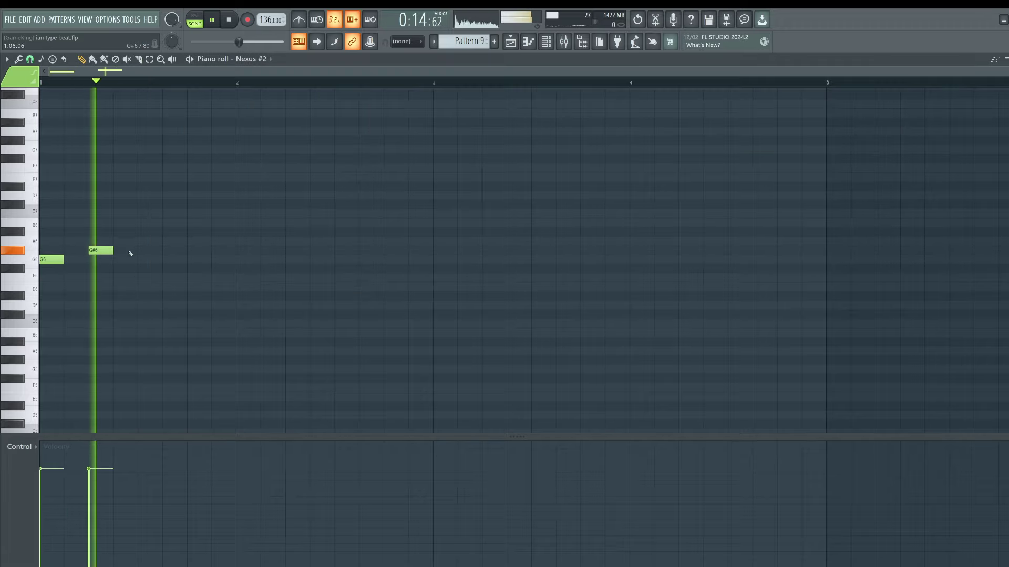
Continue the phrase with a G6 on each beat from bar 1 beat 3, ending with a G#6 on bar 2 beat 4.
left_click(189, 260)
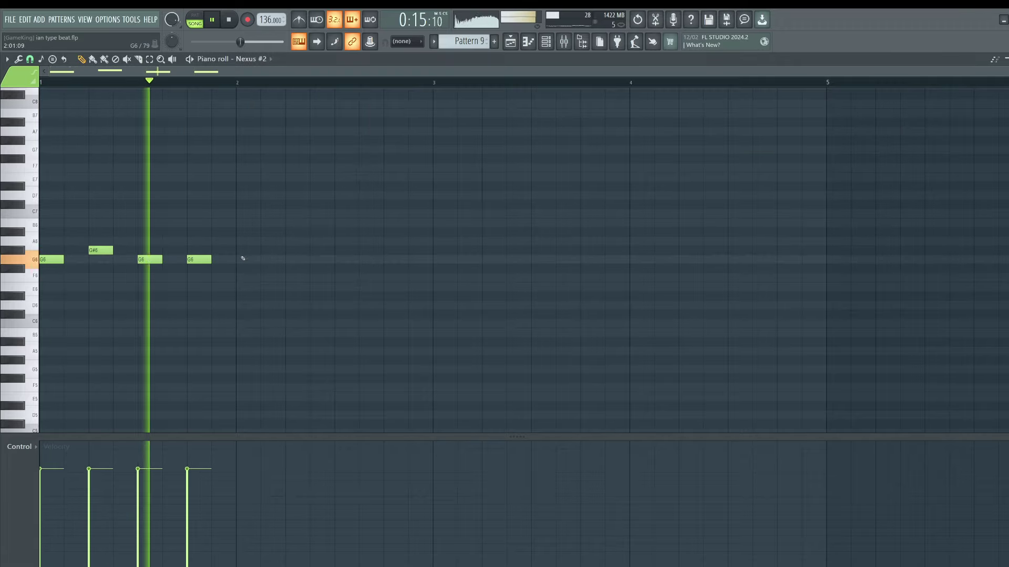
left_click(239, 260)
left_click(288, 260)
left_click(338, 260)
left_click(387, 250)
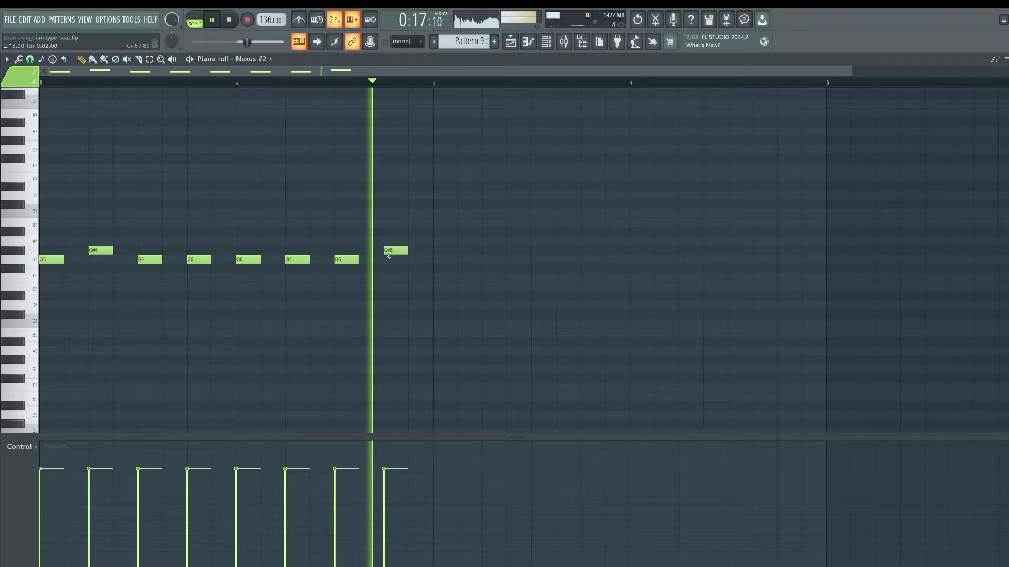
key("space")
Duplicate the two-bar phrase into bars 3 and 4, making the last note of bar 4 a G6.
key("ctrl+a")
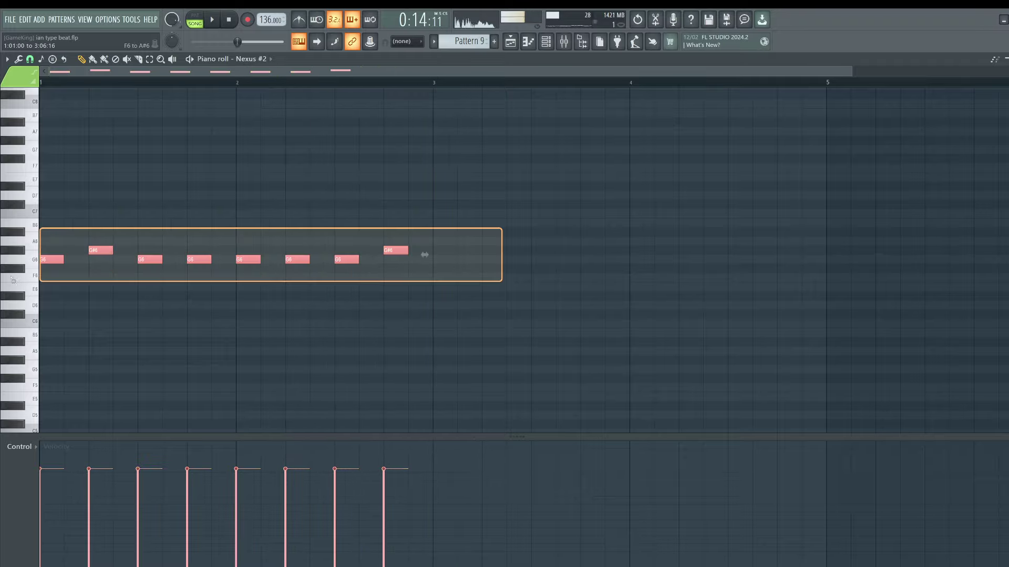
key("ctrl+b")
key("Down")
key("Up")
key("ctrl+d")
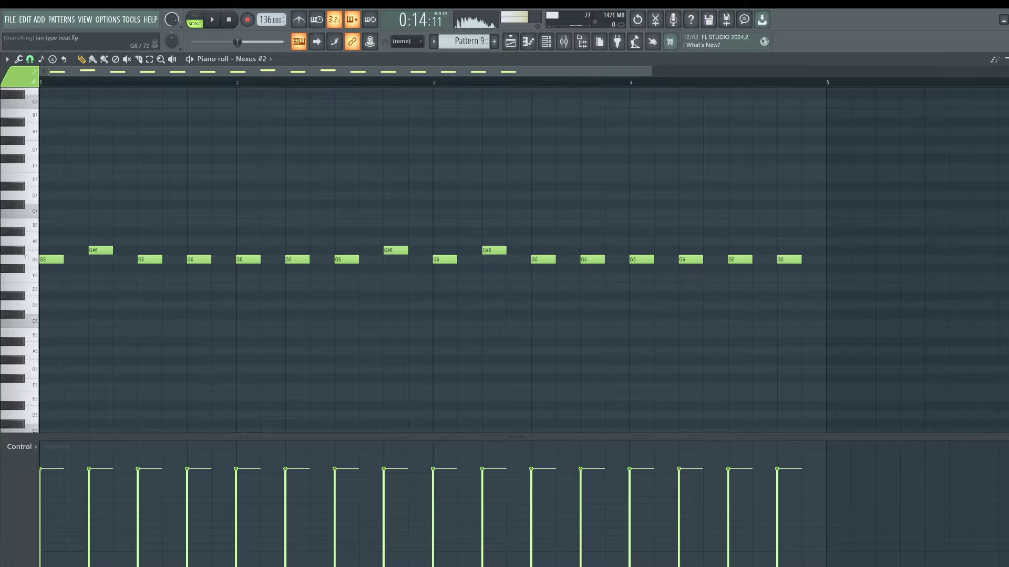
Copy the full four-bar phrase down to start on C6 as a second layer and play it back.
key("ctrl+a")
left_click_drag(50, 256, 51, 324, "shift")
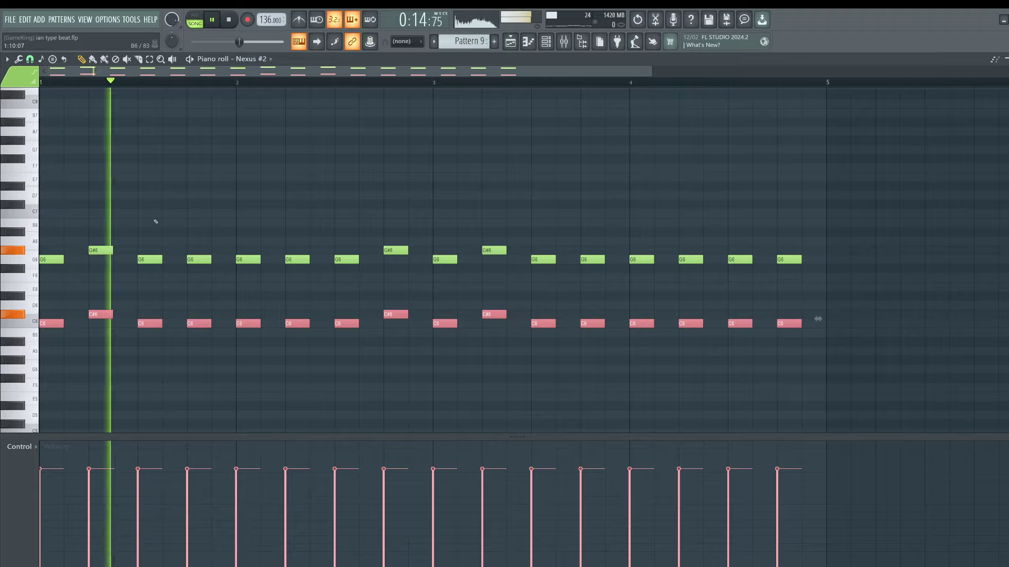
key("space")
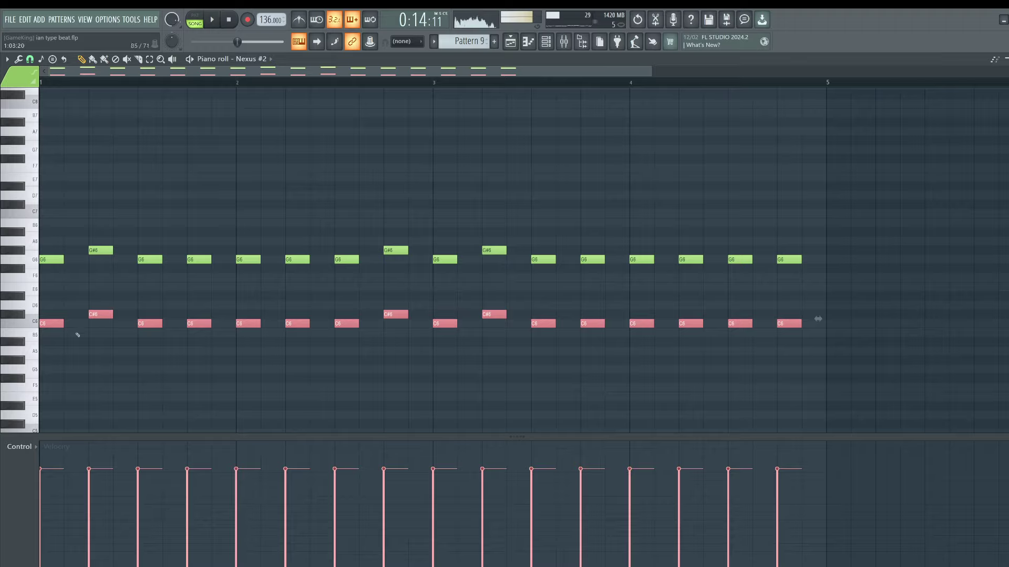
Try a third copy of the phrase starting on E6, audition it and delete it.
scroll(78, 334, "down", 2)
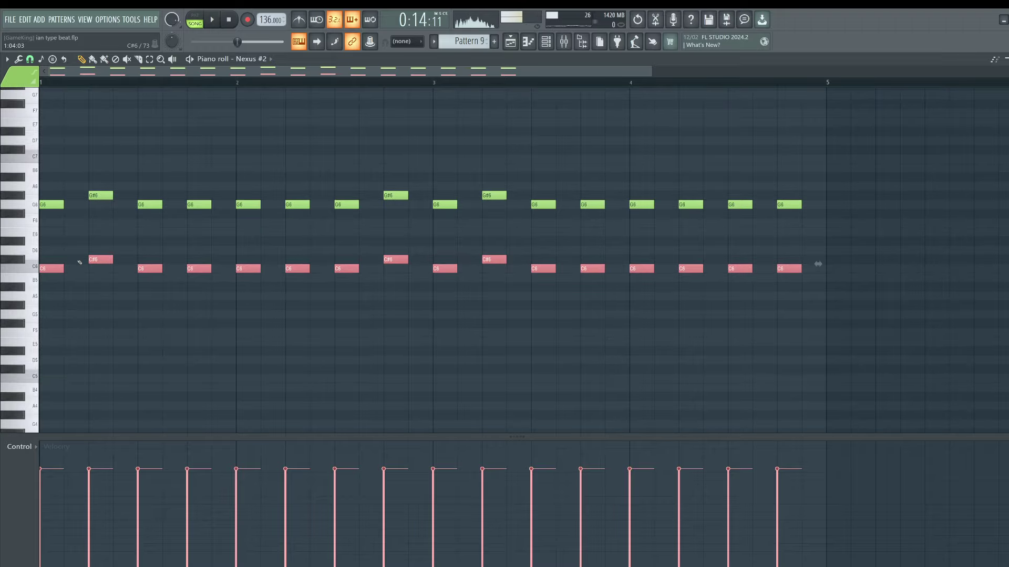
left_click_drag(67, 264, 46, 228)
key("space")
key("space")
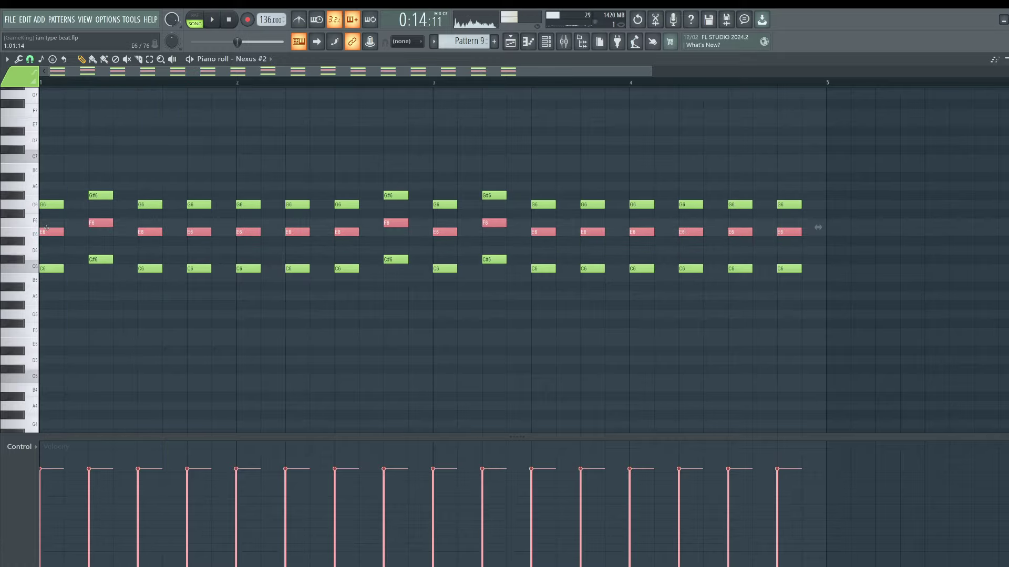
key("space")
key("Delete")
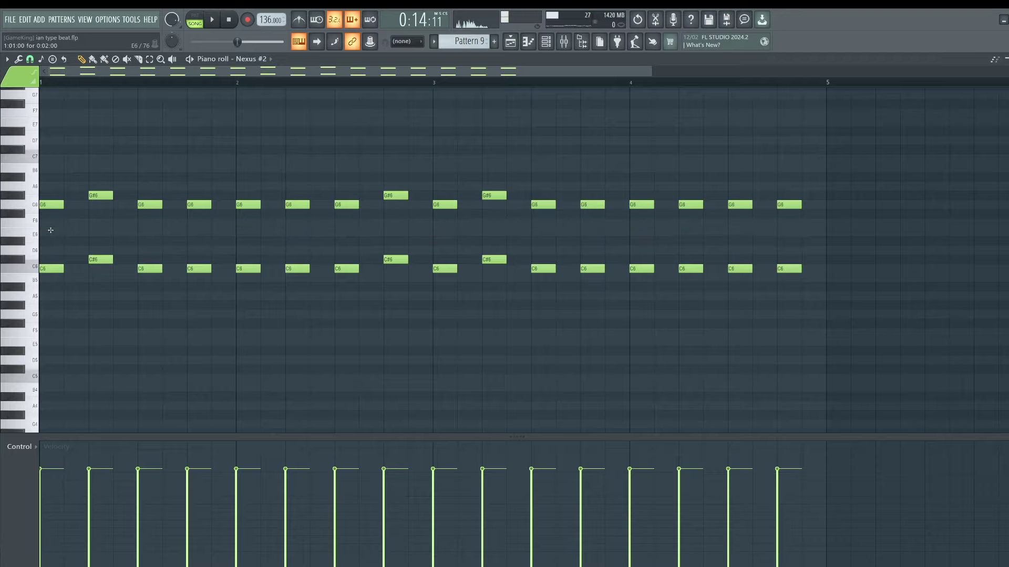
Restore the deleted layer, try it lowered to start on D#5, then delete it and replay the two remaining layers.
key("ctrl+z")
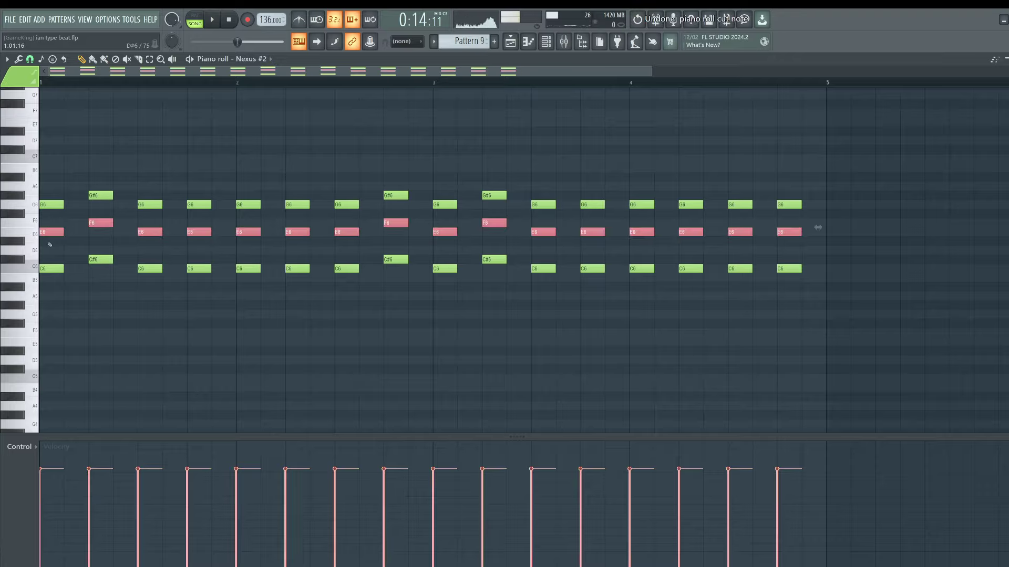
left_click_drag(49, 236, 47, 244)
key("ctrl+Down")
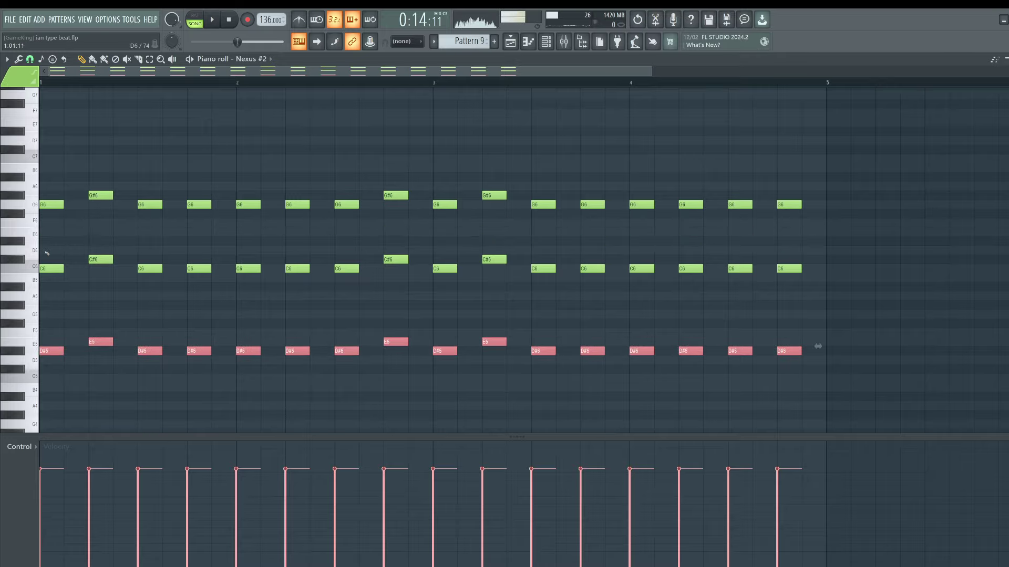
key("space")
key("Delete")
key("space")
key("space")
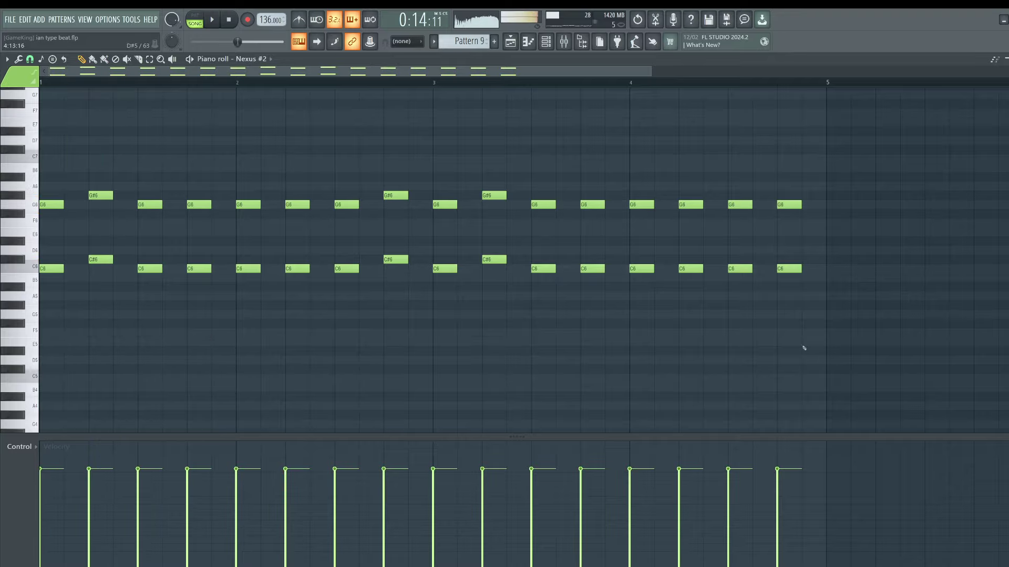
Copy the G6 layer and lower the copy two octaves to start on G4 while playing the pattern.
left_click_drag(833, 281, 278, 213)
left_click_drag(806, 227, 22, 140)
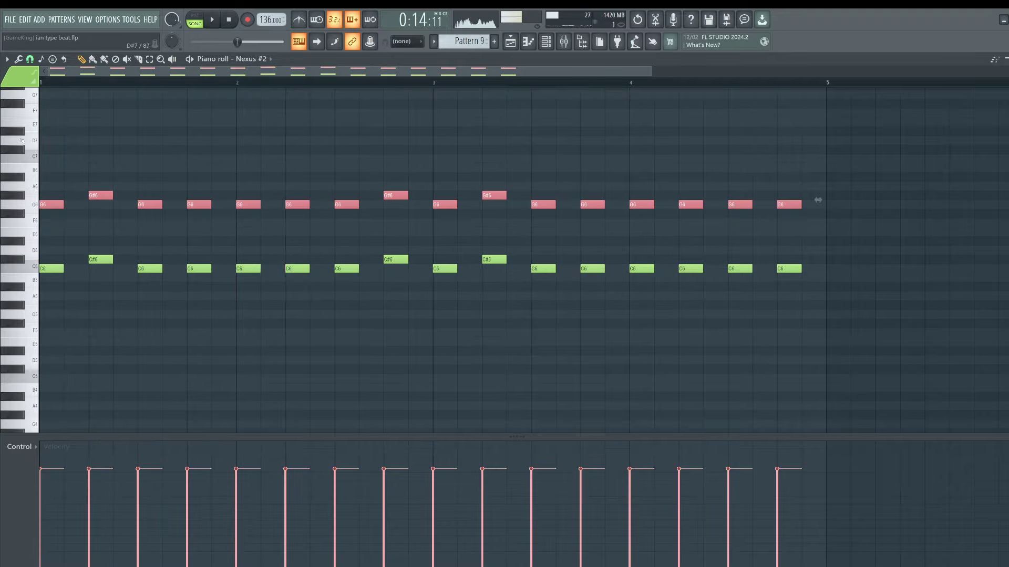
key("ctrl+c")
key("ctrl+v")
key("ctrl+Down")
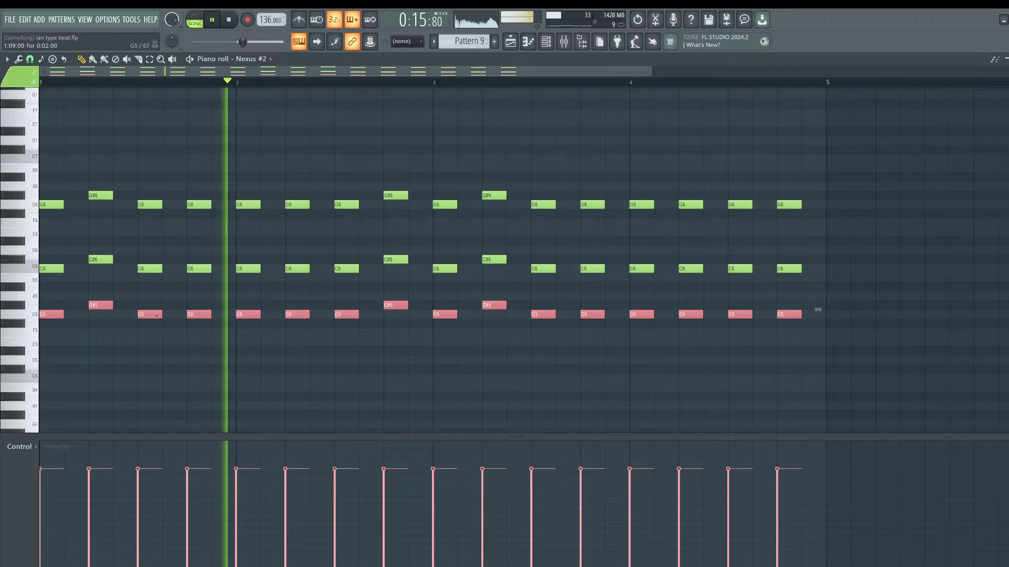
key("ctrl+Down")
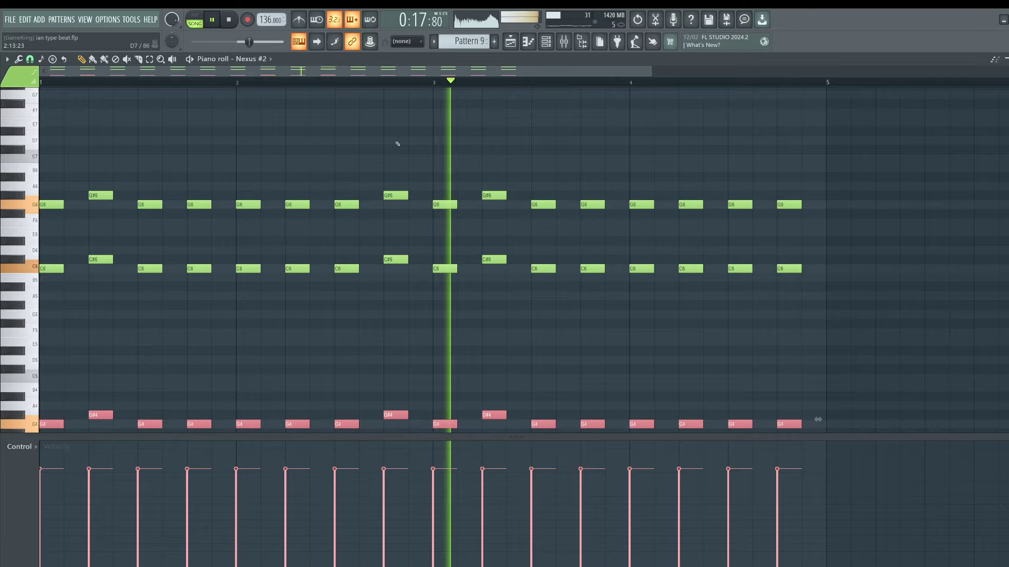
Look over the Nexus #2 instrument with its Tutti Synthbrass preset and close its window.
left_click(546, 41)
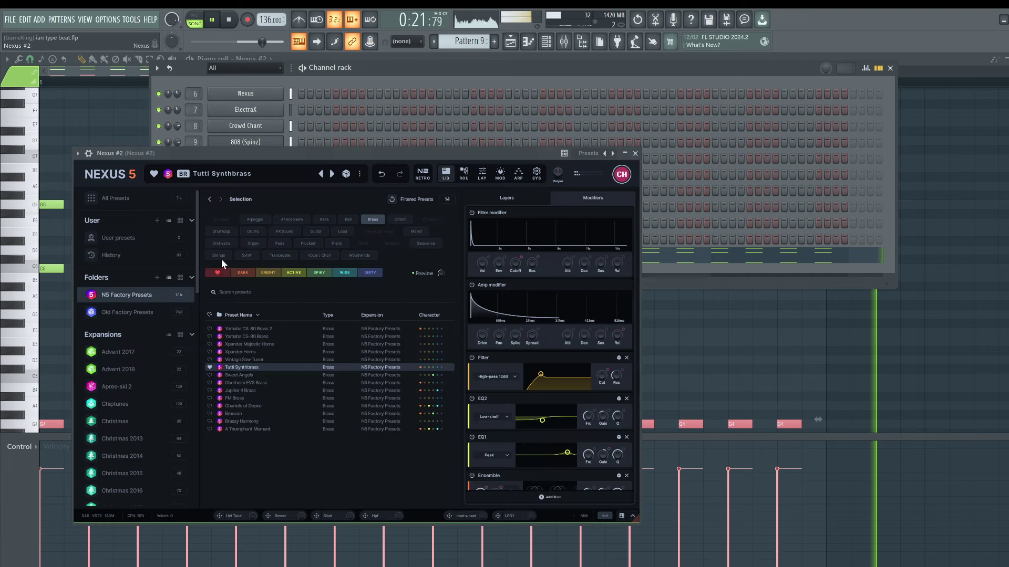
left_click(240, 261)
left_click(622, 173)
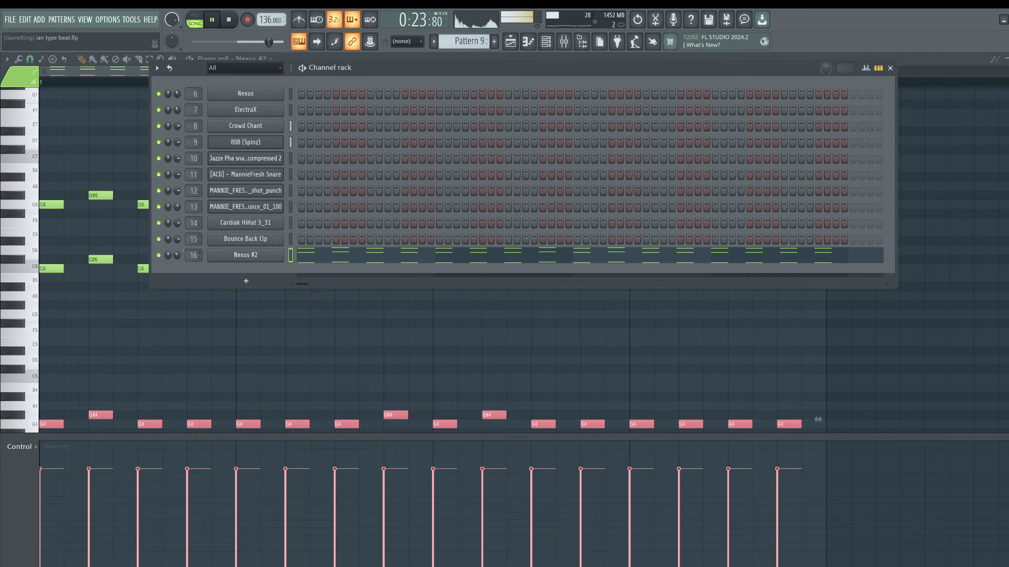
Shorten the Pattern 9 clip on the harmony track to four bars and place a copy of it at bar 13.
left_click(510, 42)
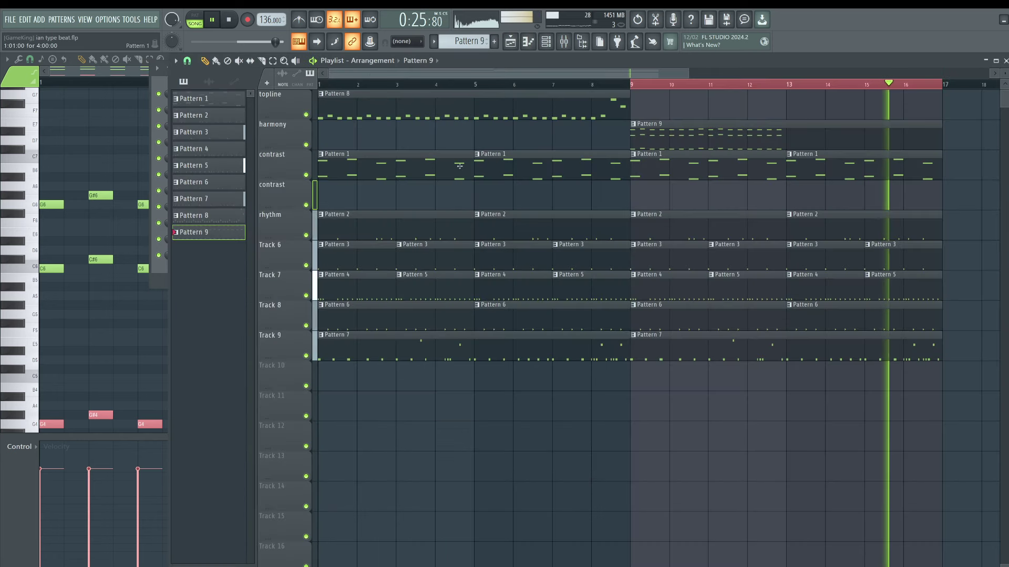
left_click_drag(937, 128, 785, 128)
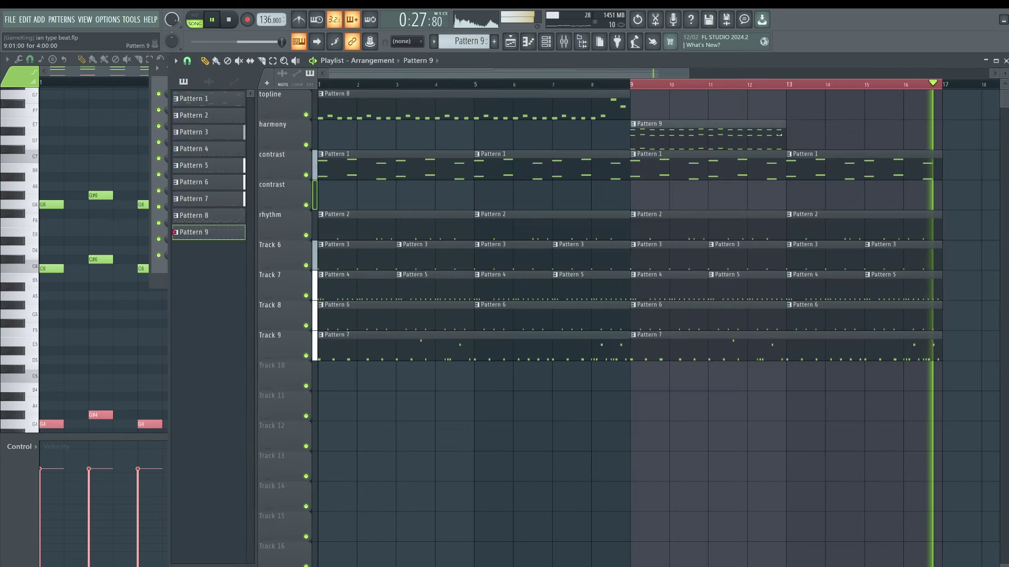
left_click(708, 121)
left_click_drag(708, 122, 825, 121)
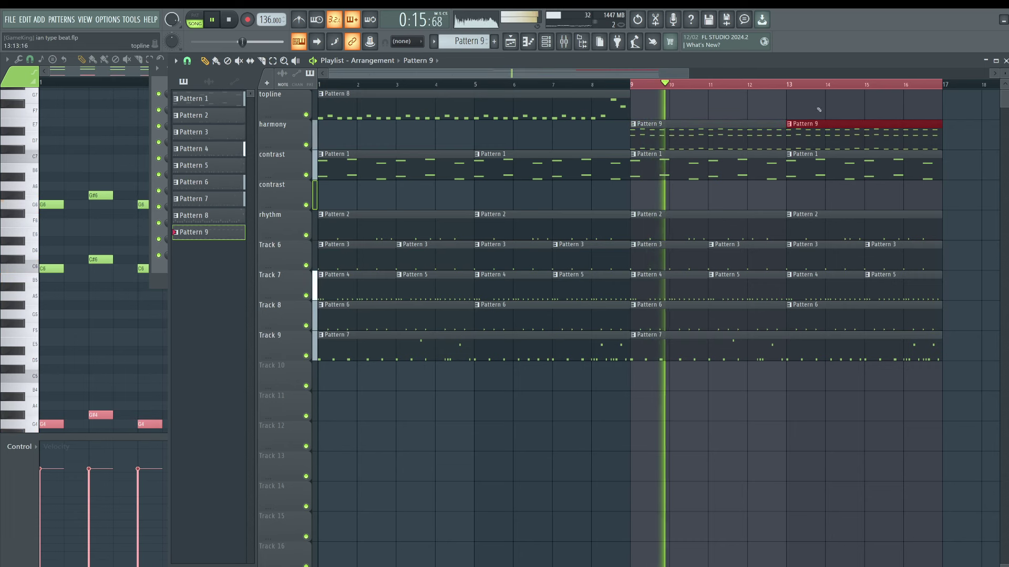
Lower the C#6 notes on the second beats of bars 1 and 3 in the Nexus #2 pattern to C6.
key("F6")
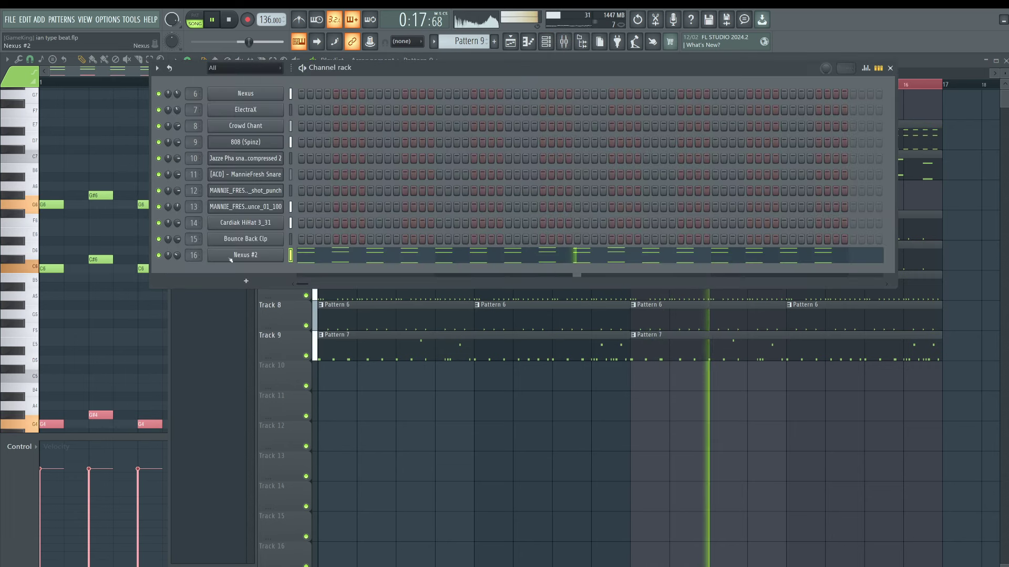
left_click(345, 255)
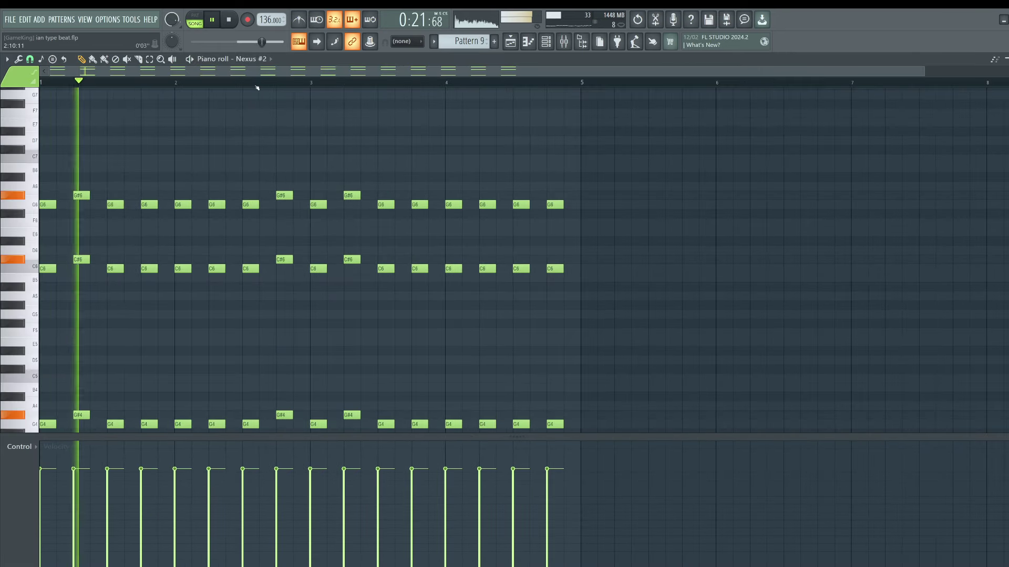
left_click_drag(80, 260, 75, 274)
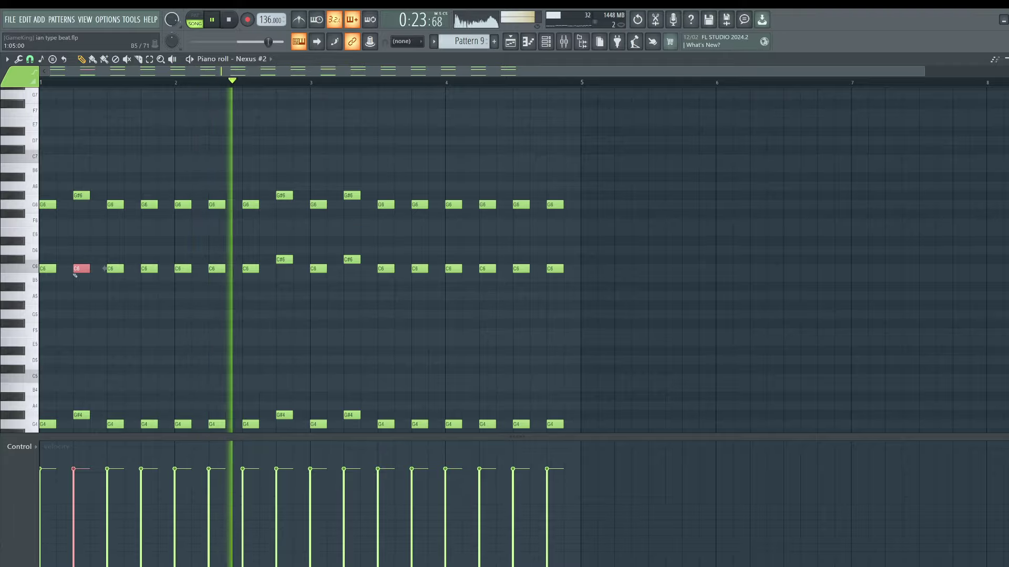
left_click(352, 259)
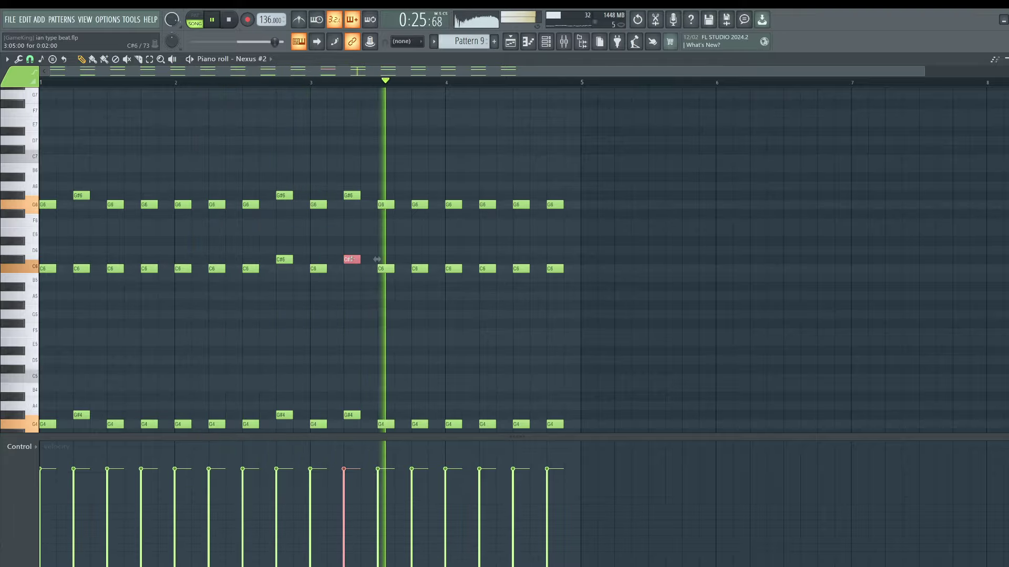
left_click_drag(351, 259, 350, 268)
scroll(352, 344, "down", 3)
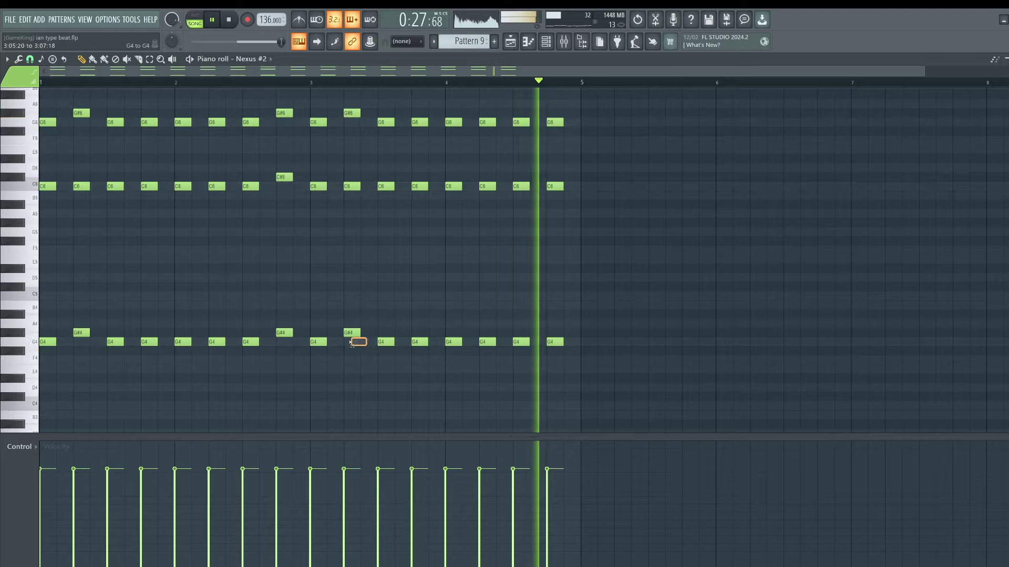
left_click_drag(373, 339, 68, 330)
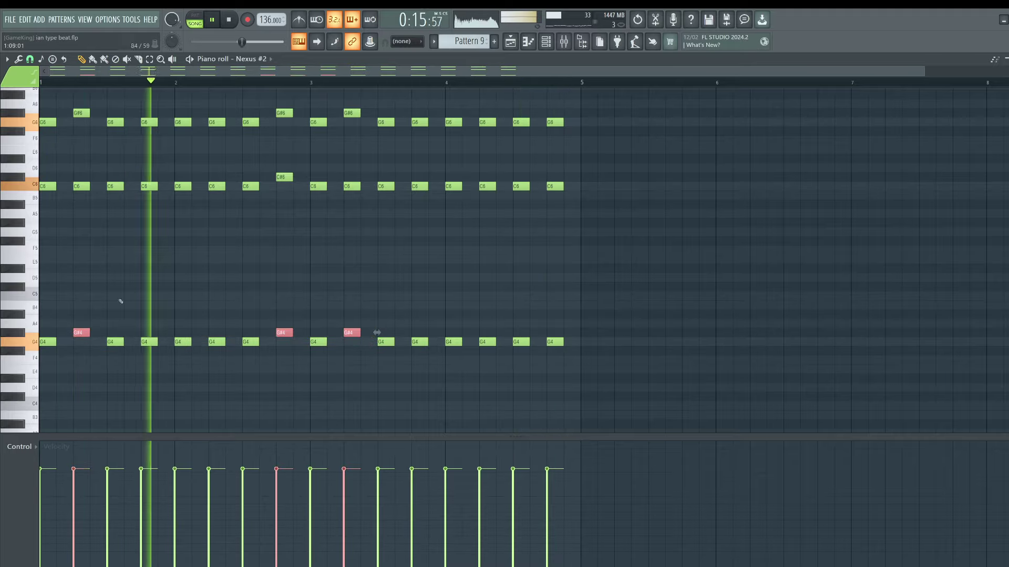
Clear the note selection and set the Nexus #2 channel volume to about 20%.
left_click(174, 279)
key("F6")
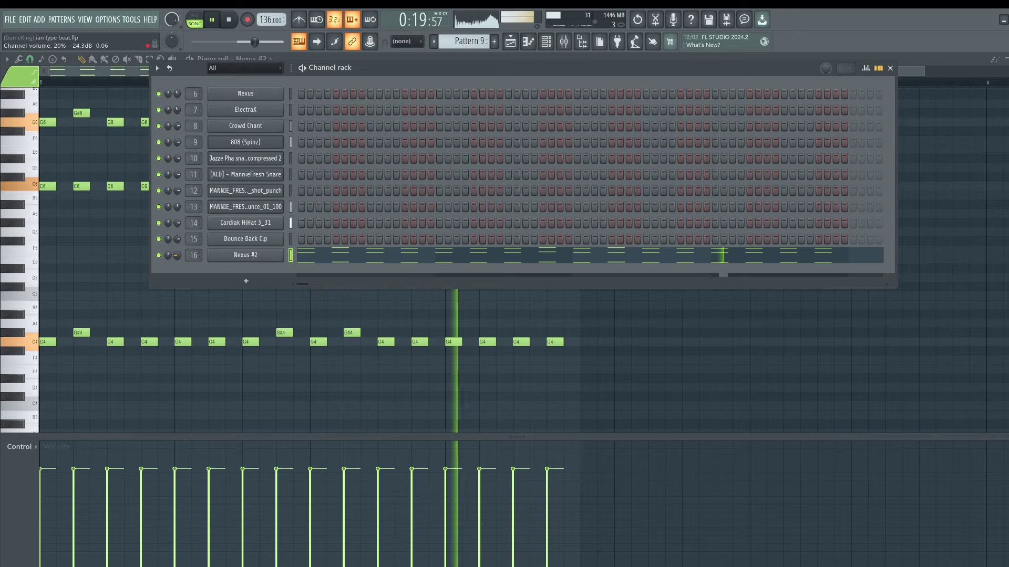
key("F6")
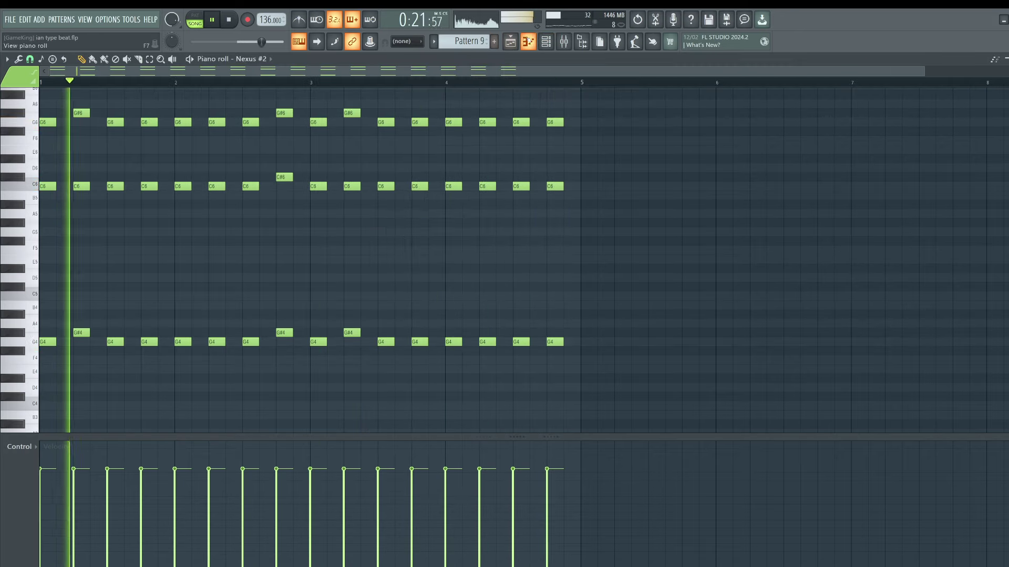
Stop playback and clear the time selection over bars 9 to 17 in the playlist.
left_click(510, 42)
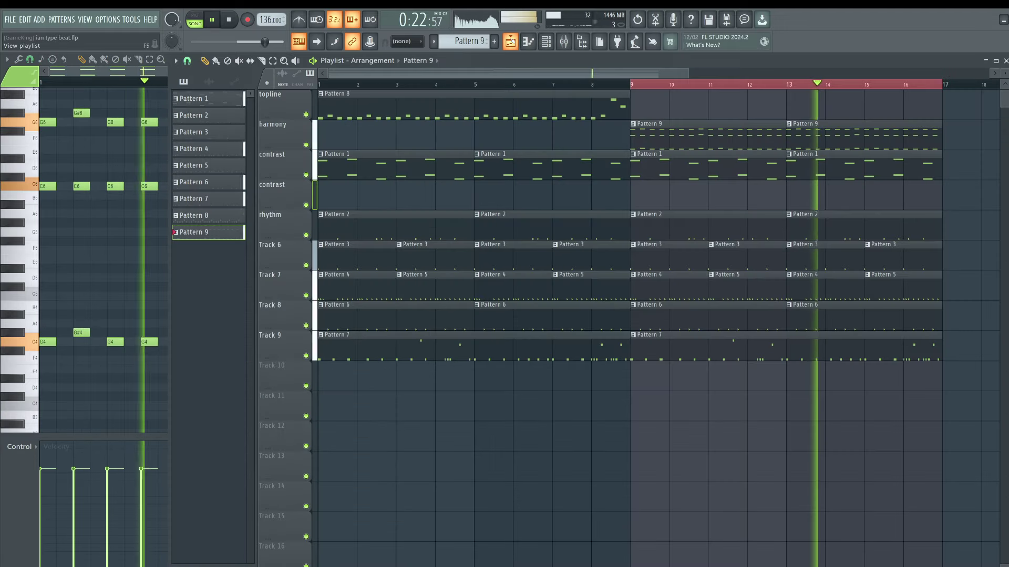
key("space")
left_click(623, 84)
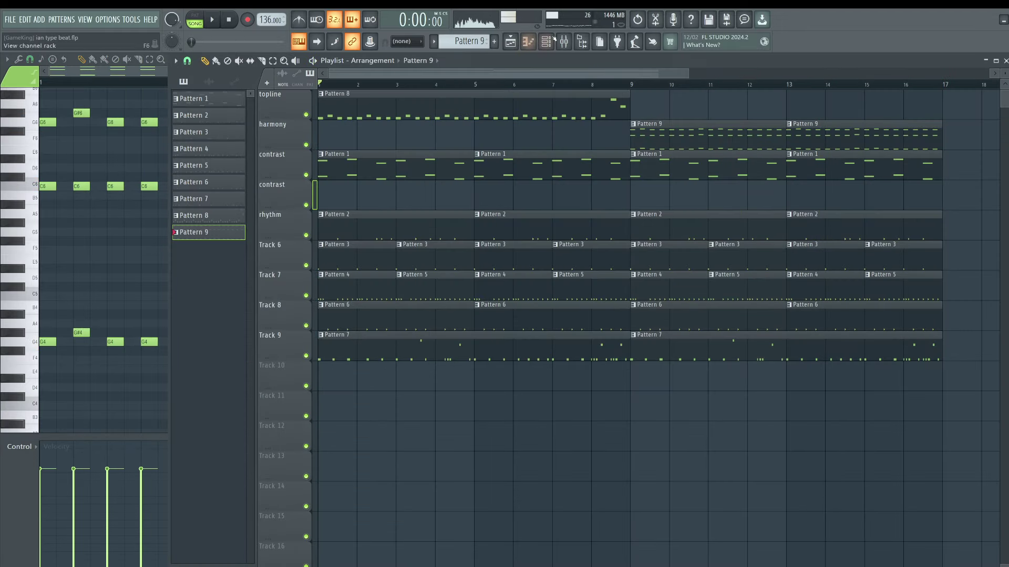
Add Fruity WaveShaper above Fruity Soft Clipper on the Master track, with a slightly upward-bowed curve and about 77% post gain.
left_click(563, 41)
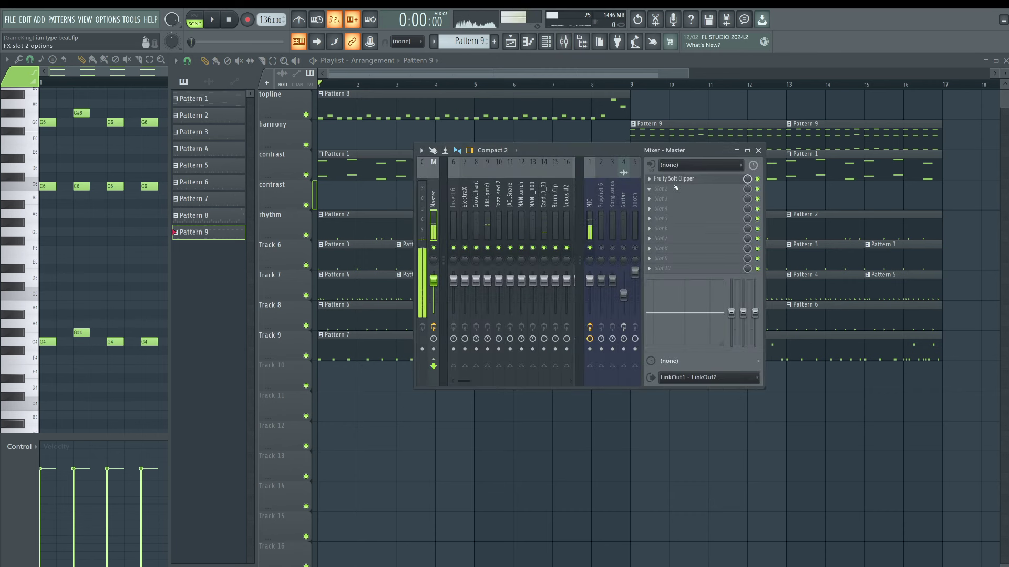
left_click(671, 178)
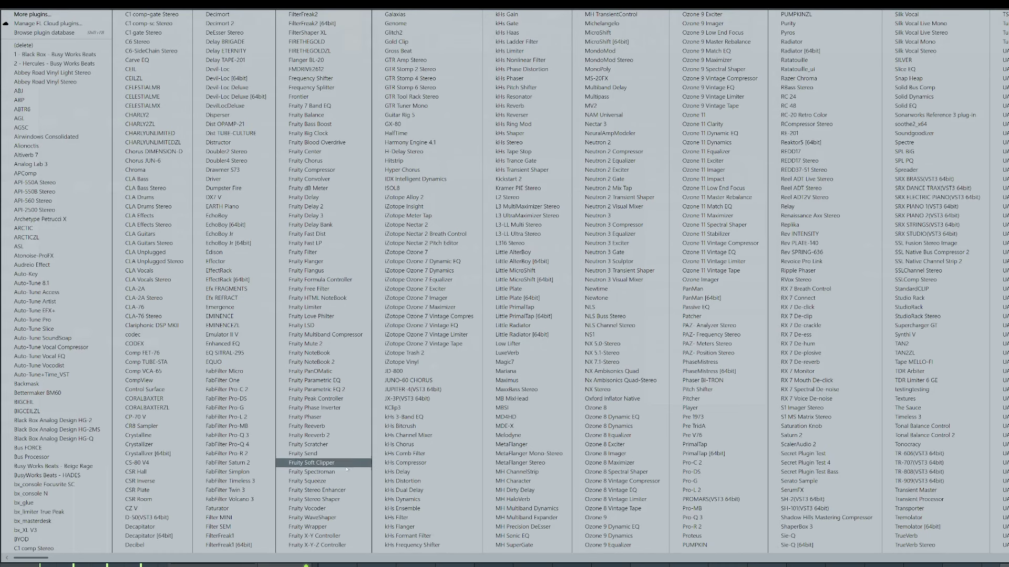
left_click(330, 518)
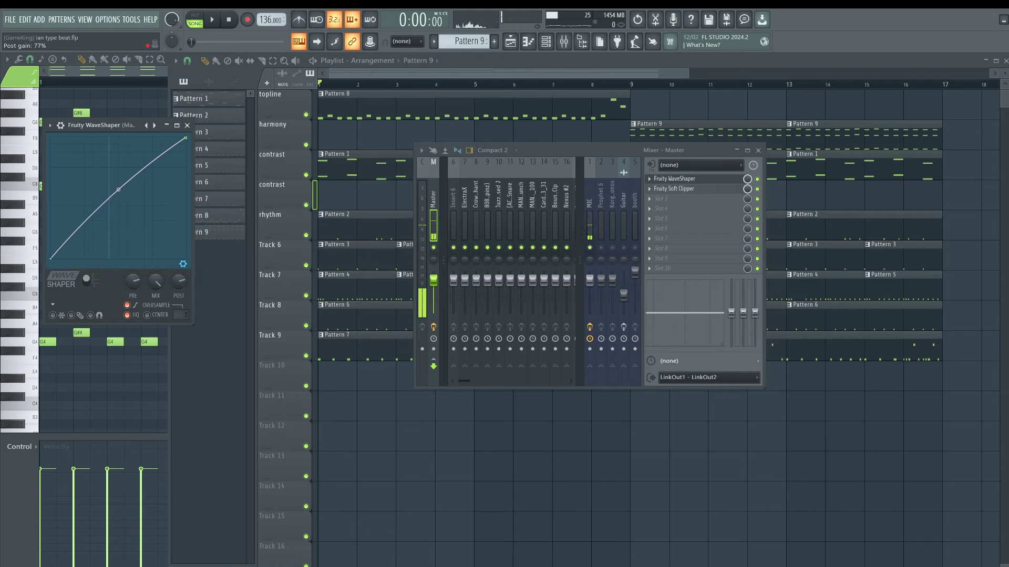
Load MD4HD in slot 3 and FabFilter Pro-L 2 in slot 4 of the Master track.
left_click(687, 201)
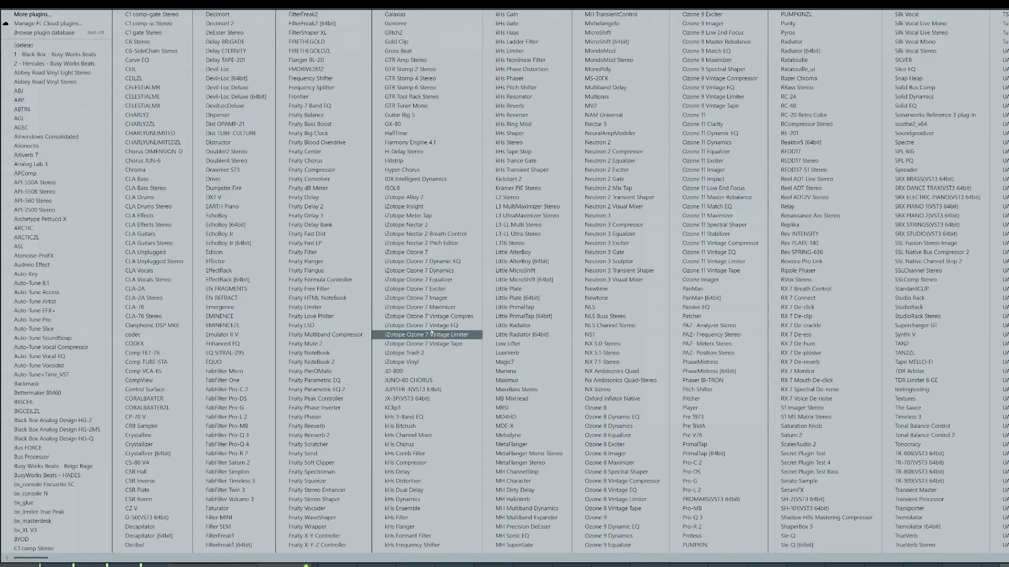
left_click(507, 417)
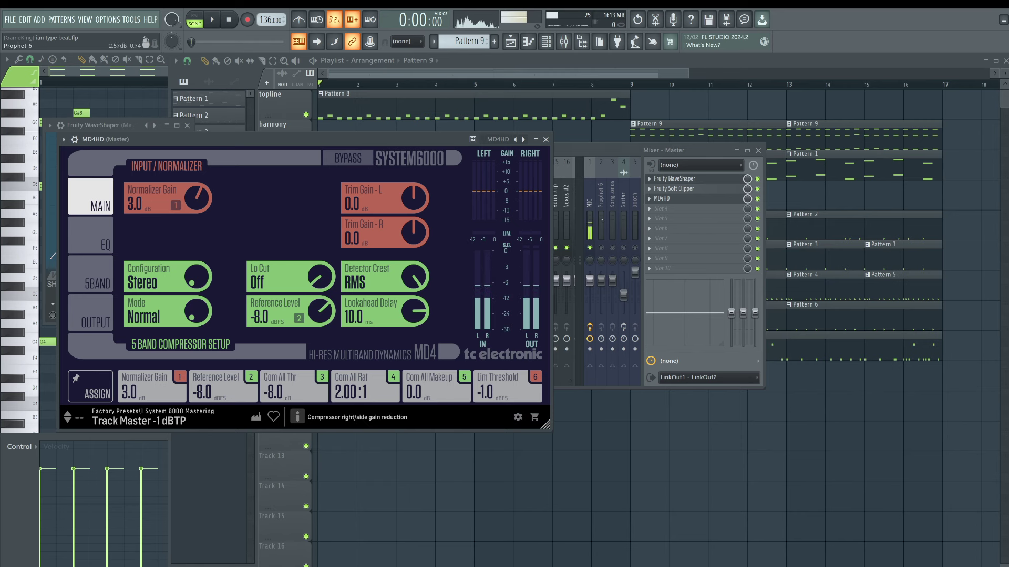
left_click(687, 213)
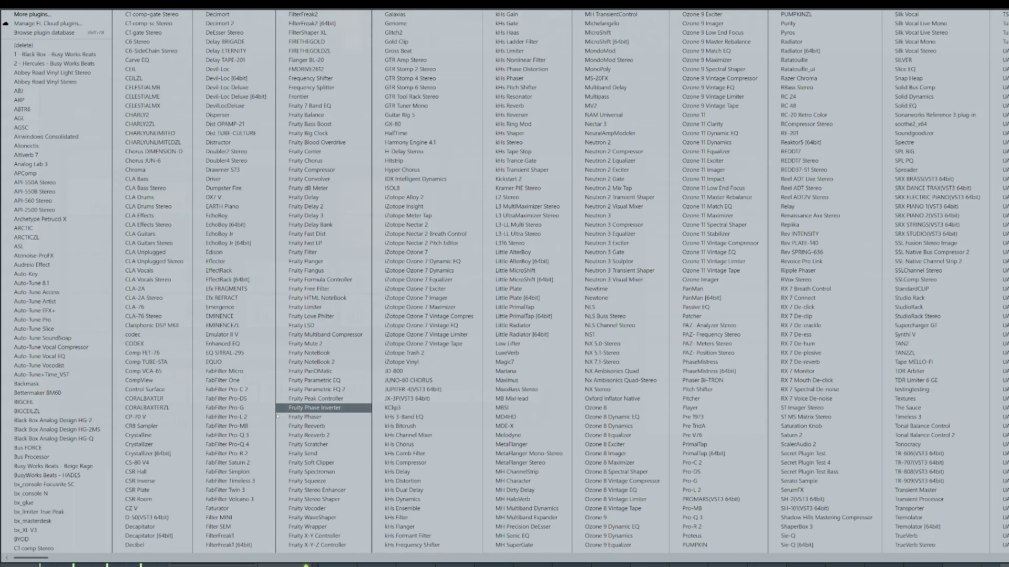
left_click(255, 419)
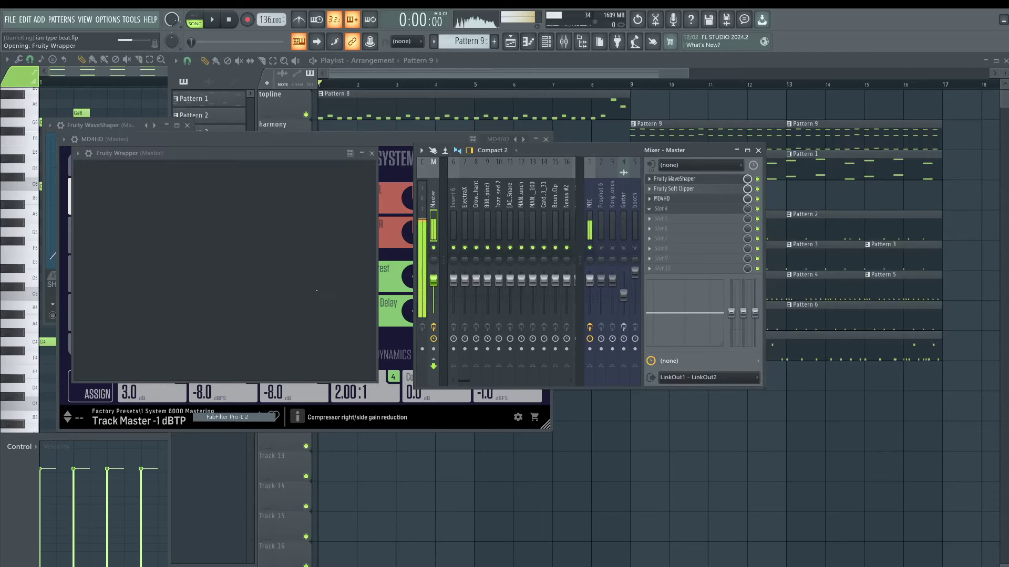
key("F9")
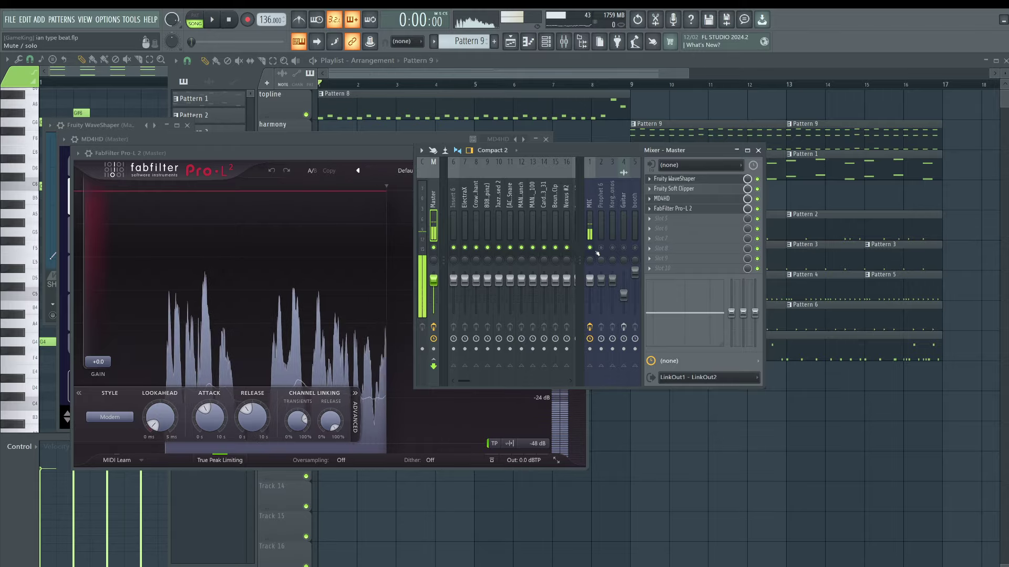
Play the beat from the start through the master chain and rebalance the instrument volumes in the channel rack.
key("space")
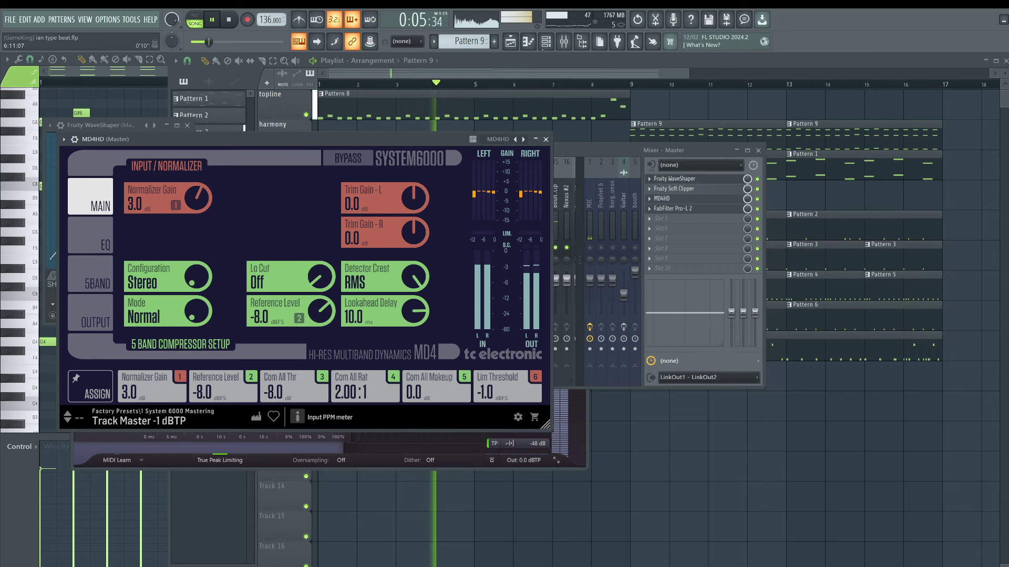
key("F6")
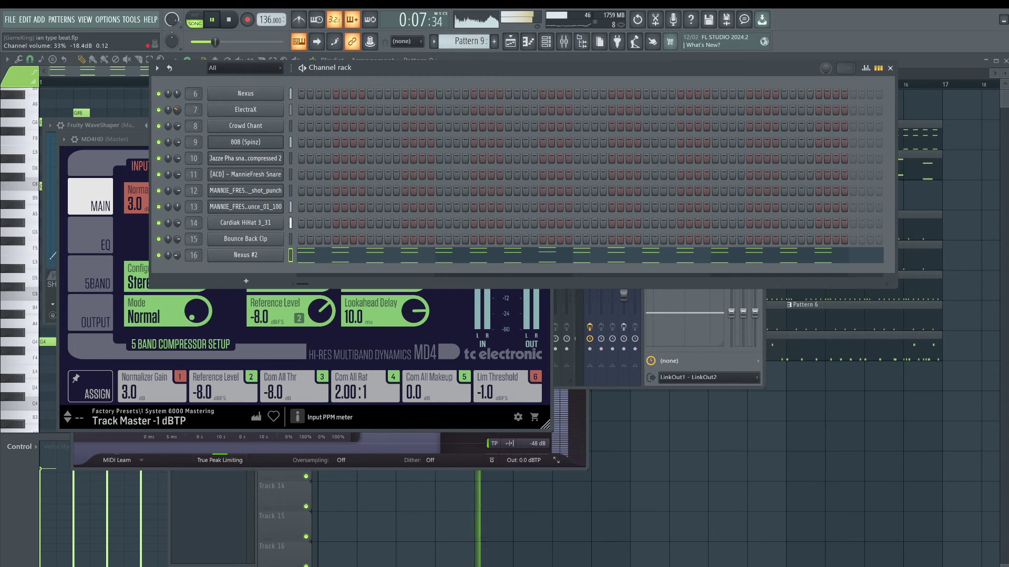
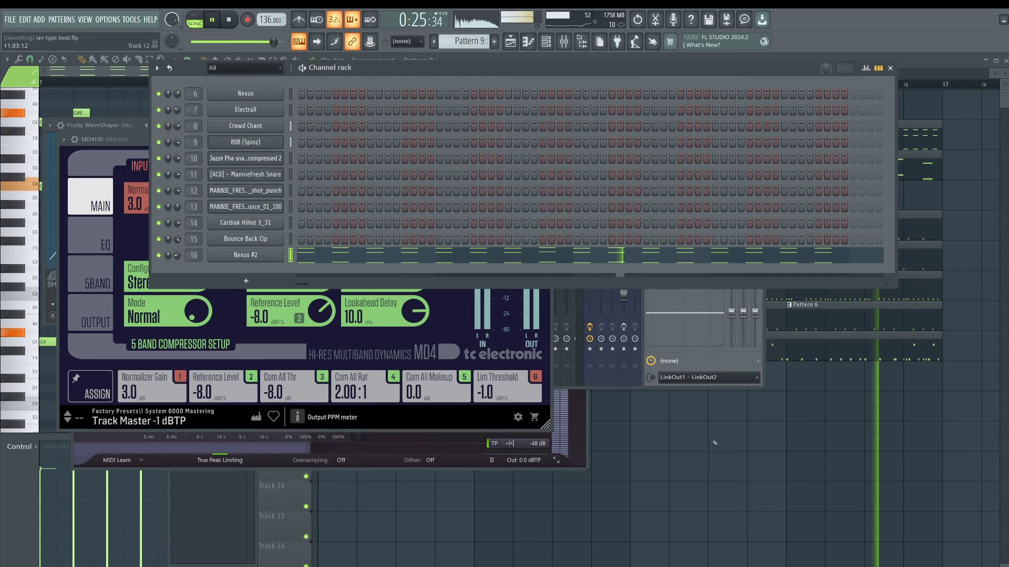
Set the oversampling of Fruity WaveShaper on the Master track to 4x.
key("F5")
key("F9")
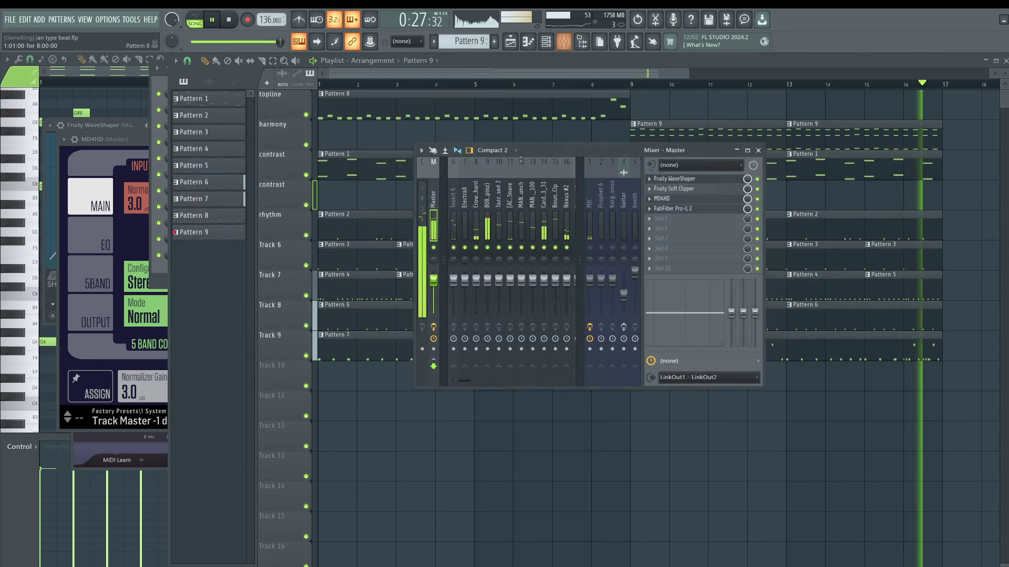
left_click(673, 178)
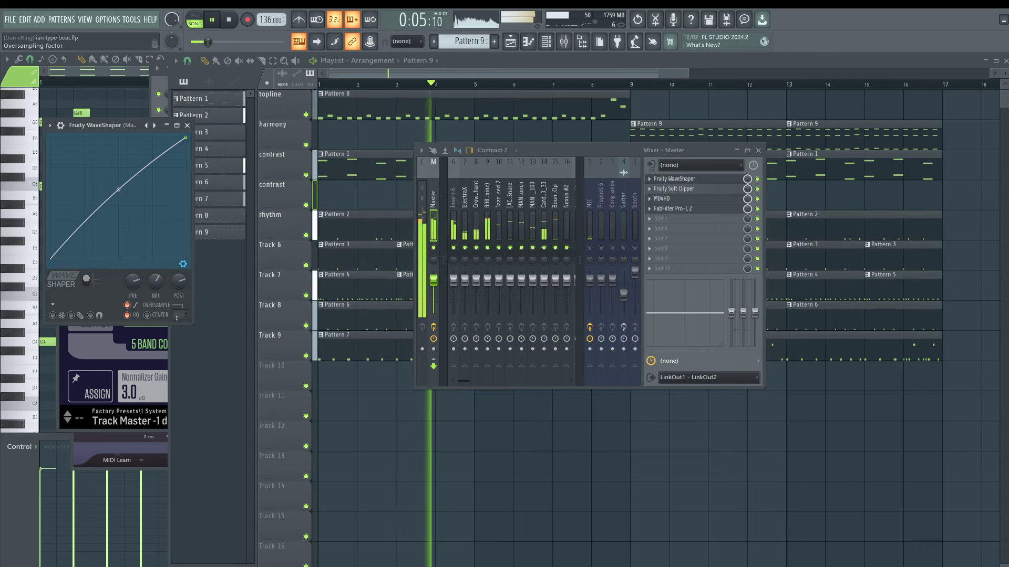
Set MD4HD to Parallel UL mode with a 5-band compressor threshold of -13.0 dB, and close its window.
left_click(677, 200)
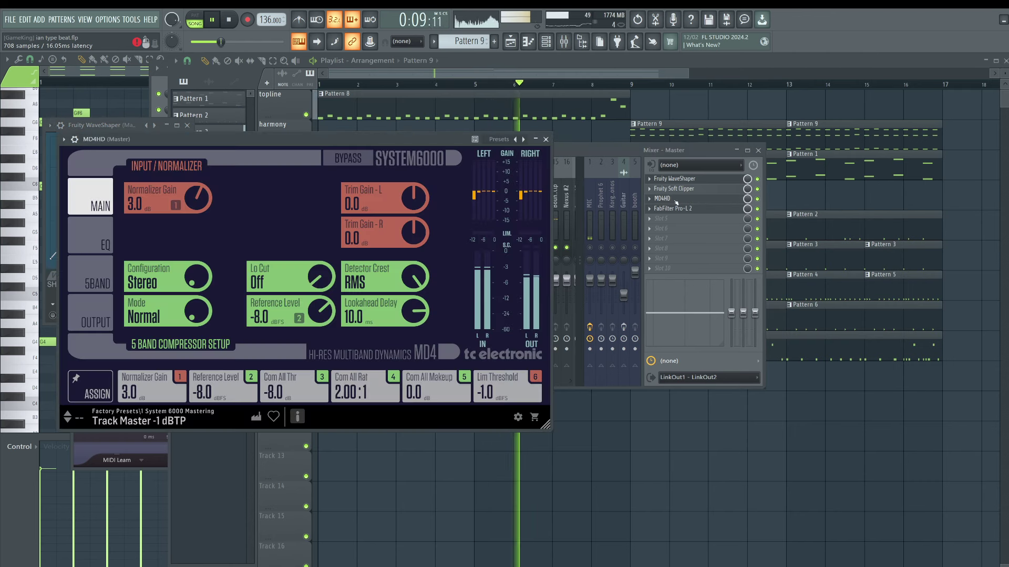
left_click_drag(202, 318, 202, 277)
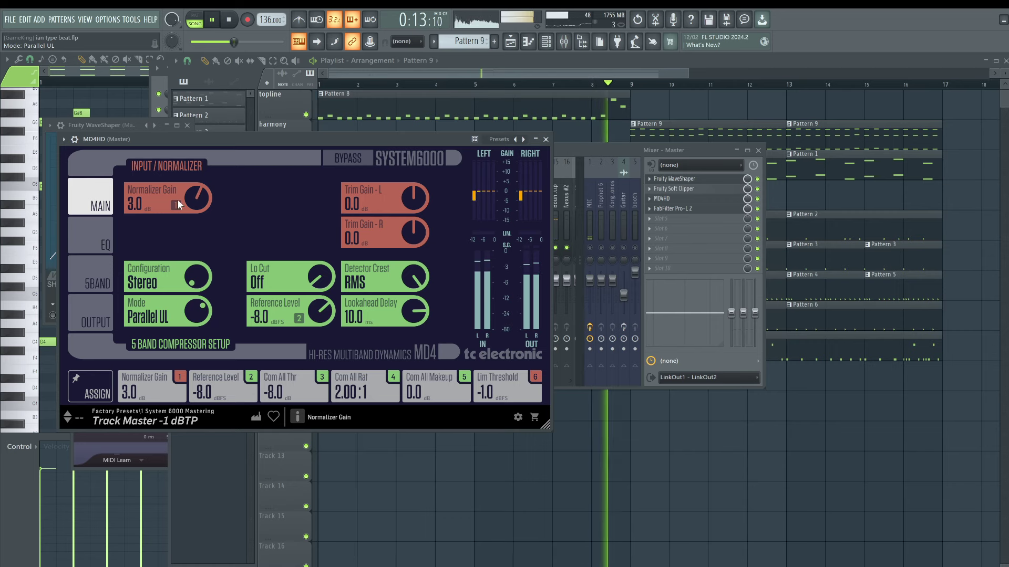
left_click(96, 266)
left_click_drag(197, 217, 198, 232)
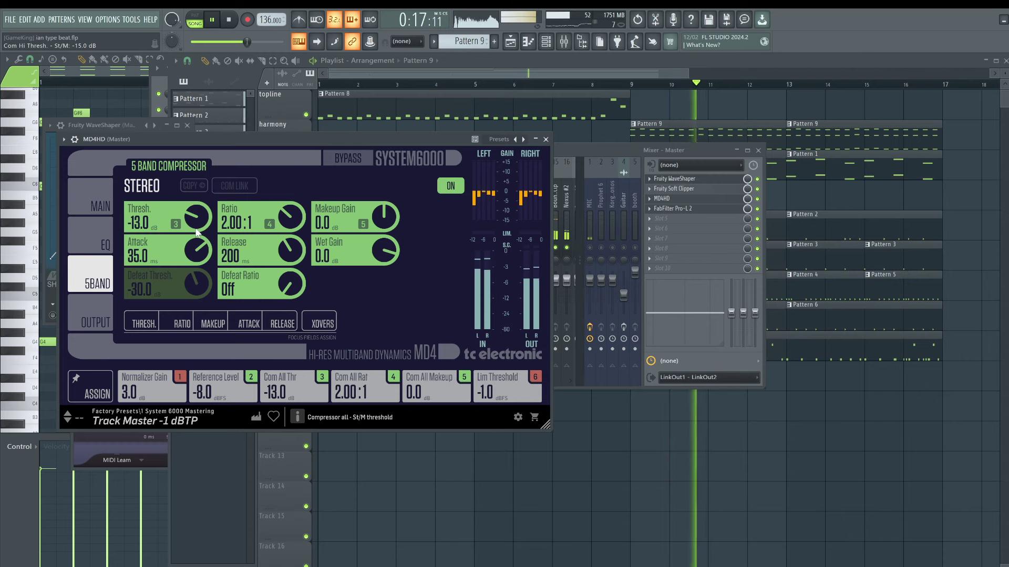
left_click(92, 194)
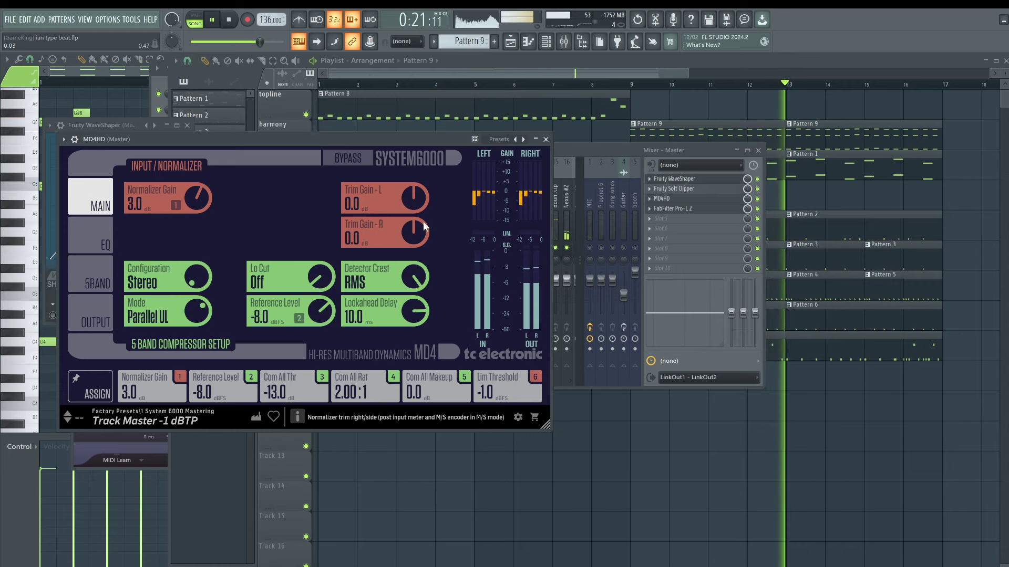
left_click(546, 139)
Raise the 808 (Spinz) mixer track's volume to about 105% (0.8 dB).
left_click(487, 279)
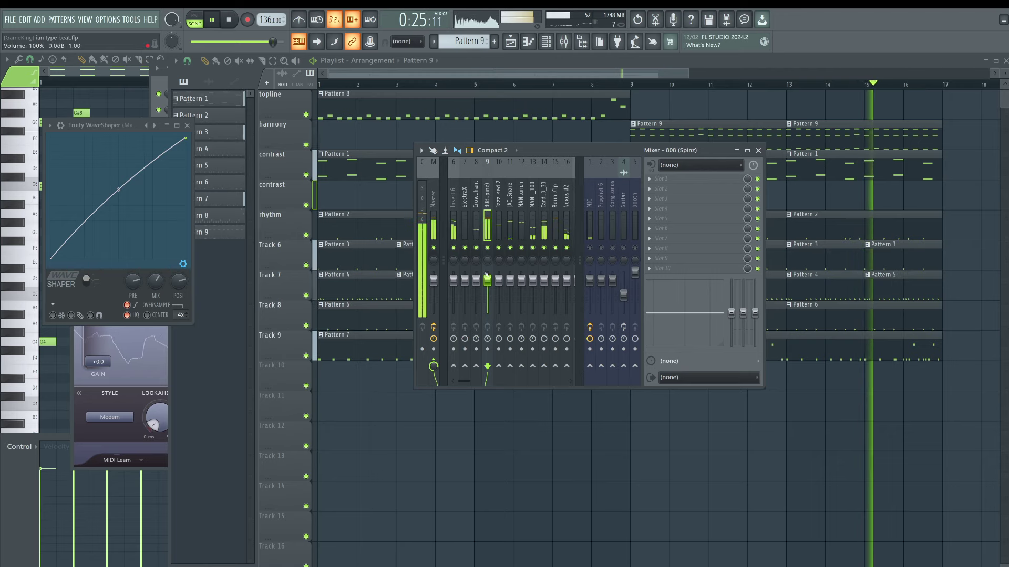
left_click_drag(487, 277, 488, 282)
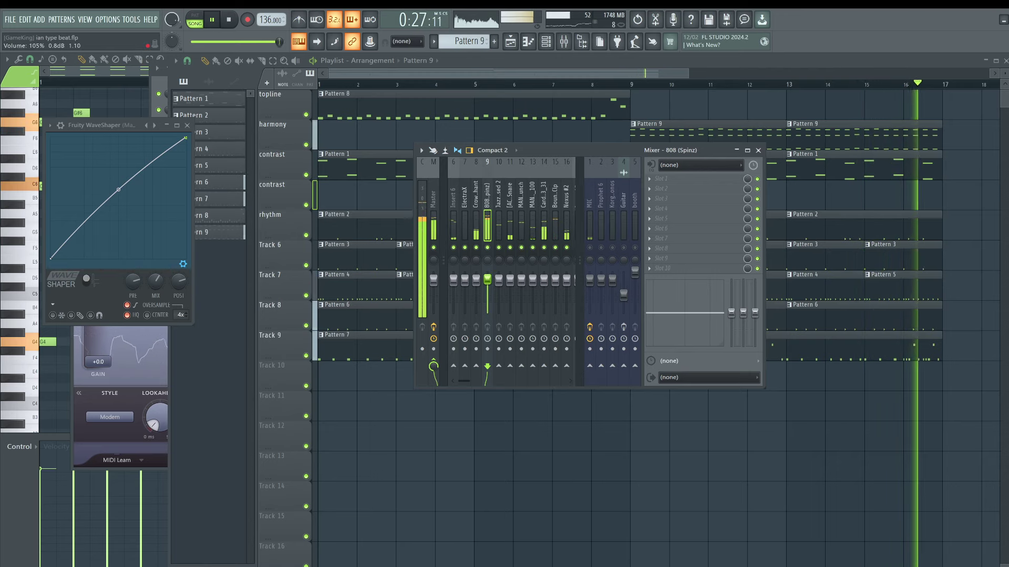
Raise the gain of FabFilter Pro-L 2 on the Master track to +3.6 dB and its lookahead to 5 ms.
left_click(434, 236)
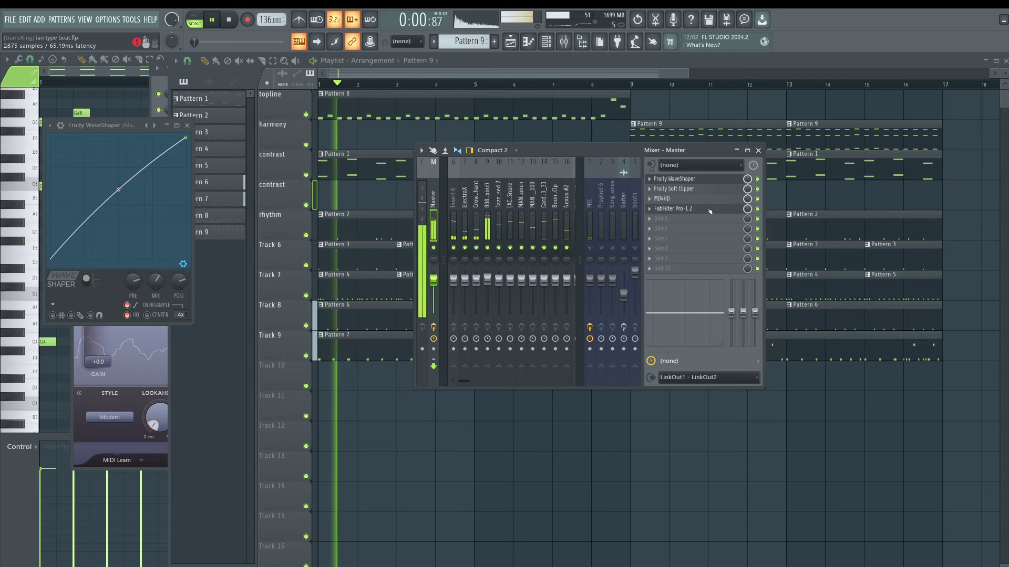
left_click(671, 209)
left_click_drag(99, 362, 98, 341)
left_click_drag(157, 418, 158, 399)
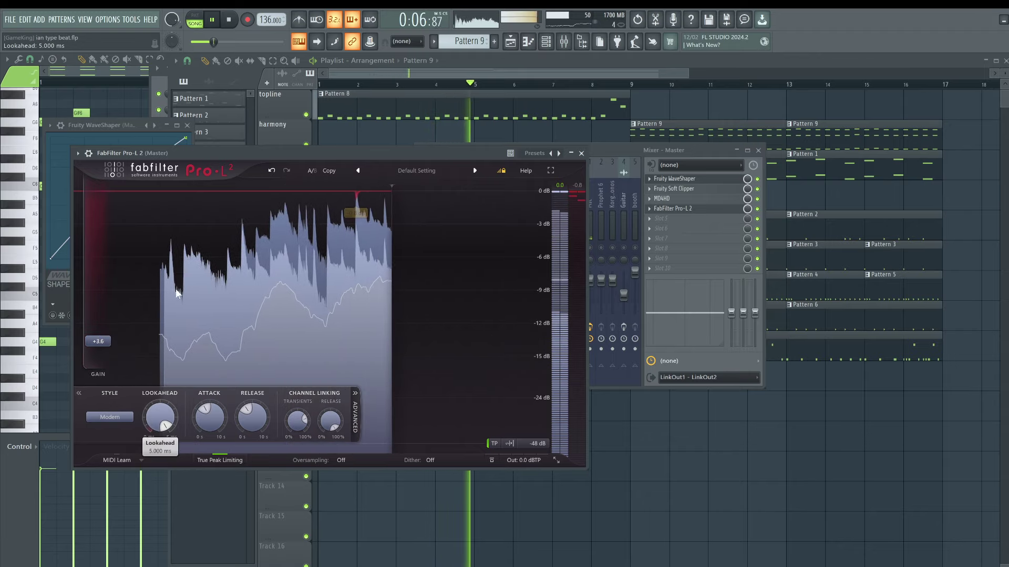
Switch Pro-L 2 to the Allround style, raise its attack, and set transient channel linking to about 22% before closing it.
left_click(110, 417)
left_click(107, 459)
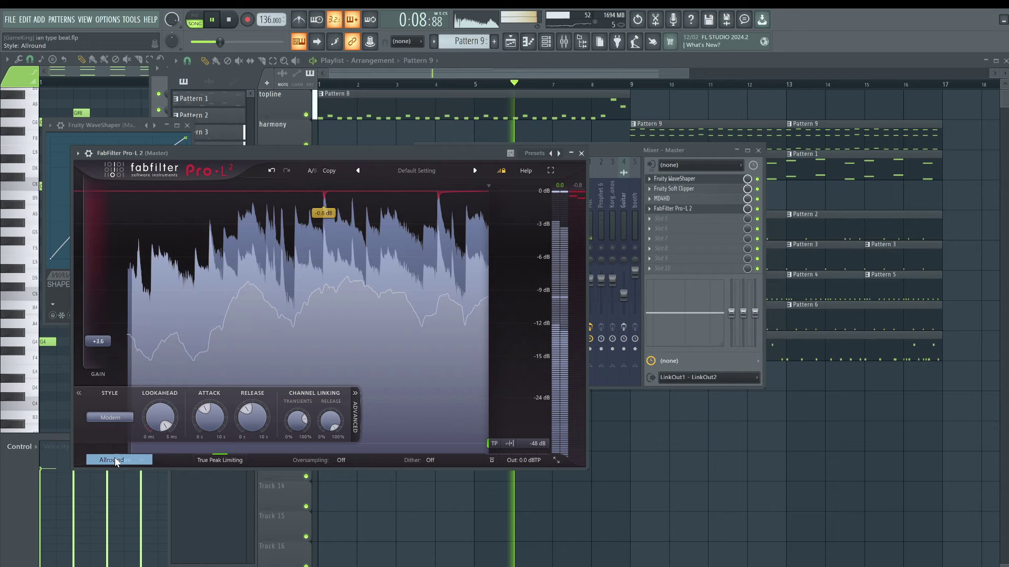
left_click_drag(216, 427, 214, 404)
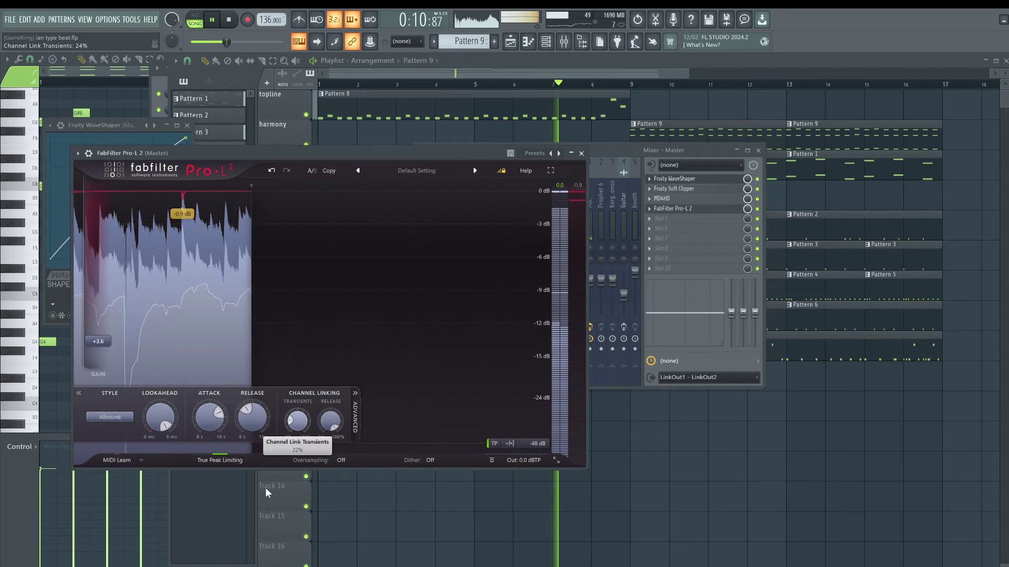
left_click(581, 153)
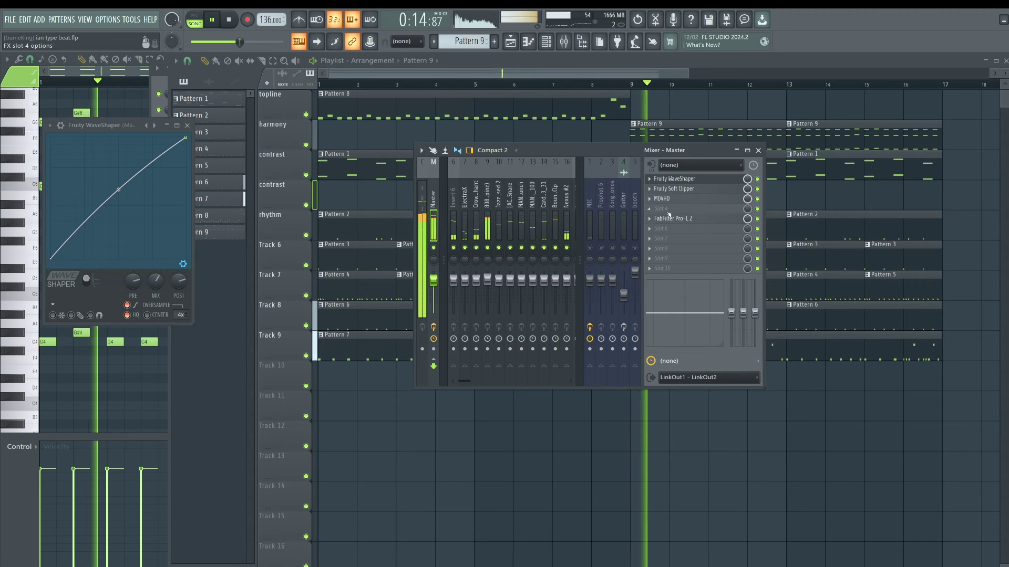
left_click(663, 218)
key("Escape")
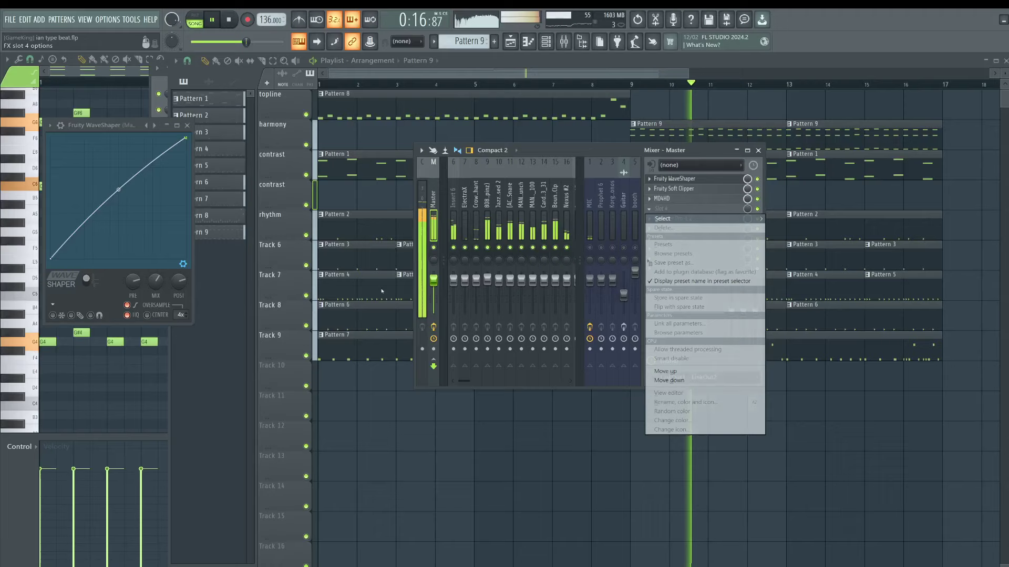
key("Escape")
In the EQ of MD4HD on the Master track, lower the HI2 high shelf to -2.6 dB at 6.42 kHz, and close the plugin.
left_click(679, 201)
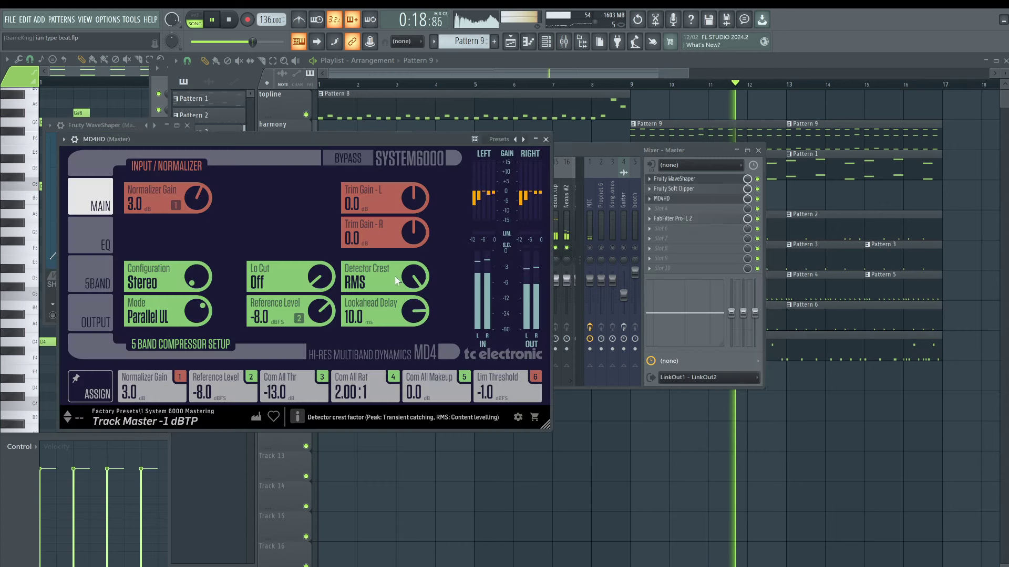
left_click(112, 238)
left_click_drag(434, 253, 396, 264)
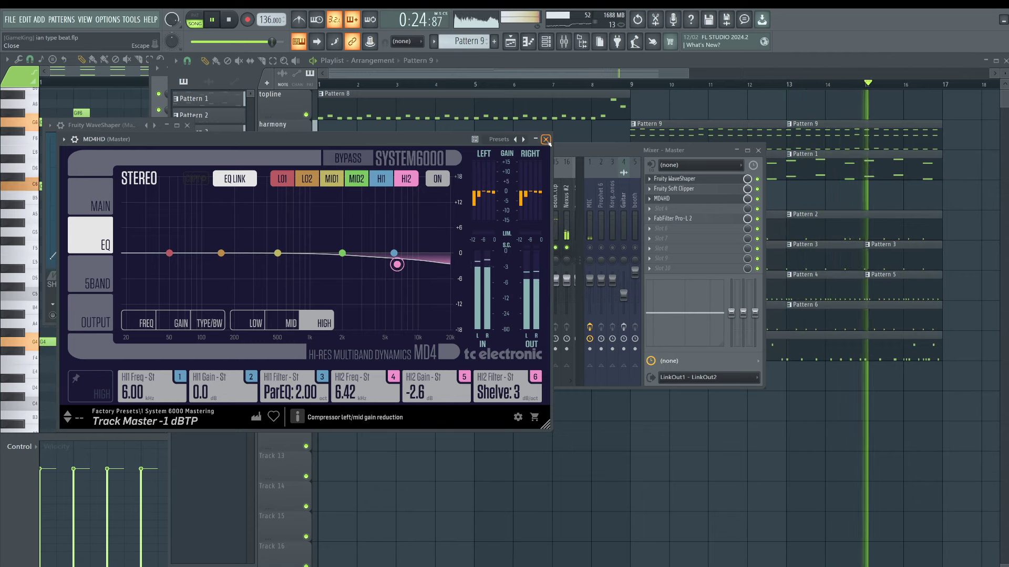
left_click(545, 139)
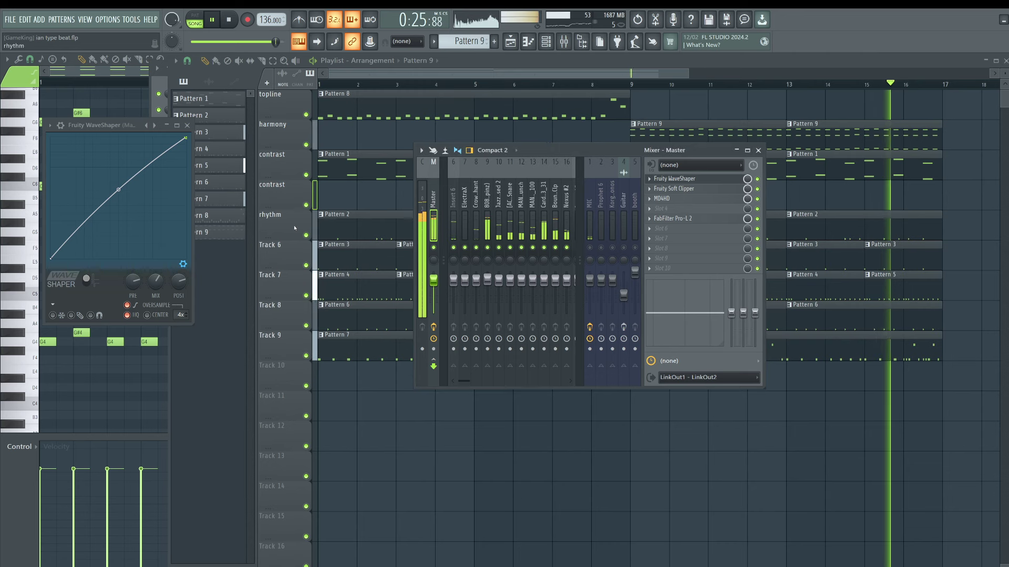
Check the individual band thresholds of MD4HD's 5-band compressor, and close the plugin and the mixer.
left_click(705, 199)
left_click(102, 272)
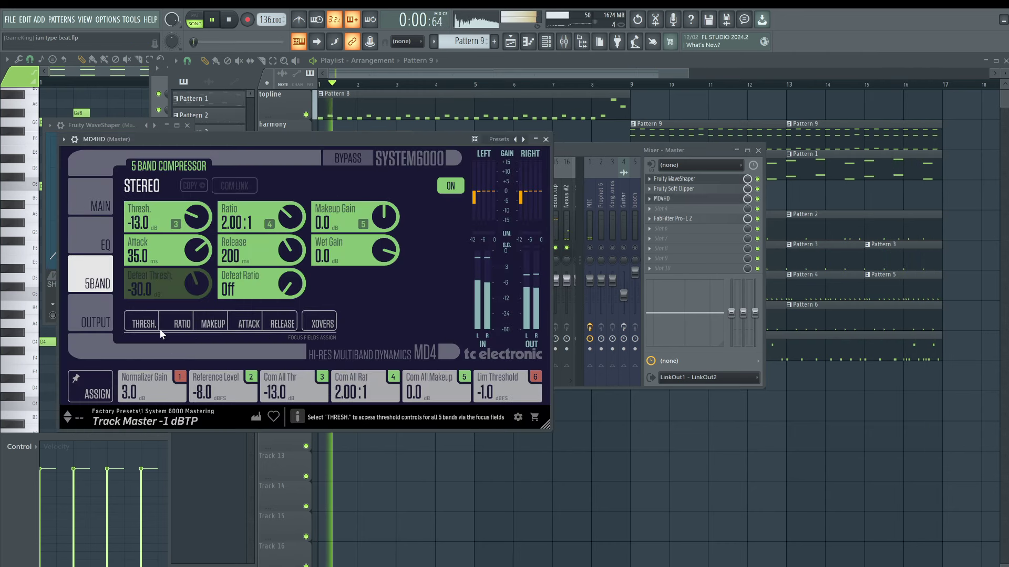
left_click(158, 326)
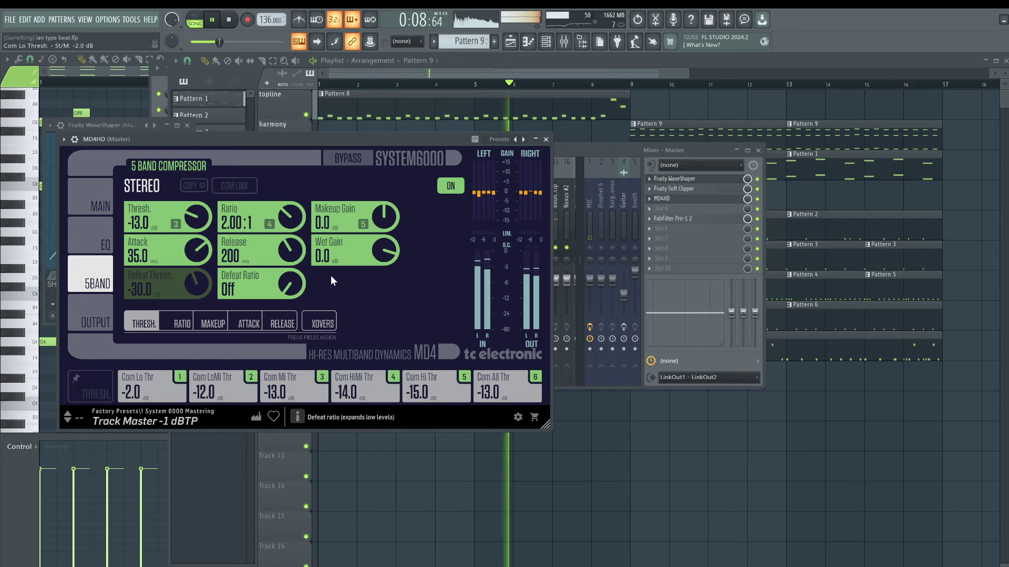
left_click(545, 139)
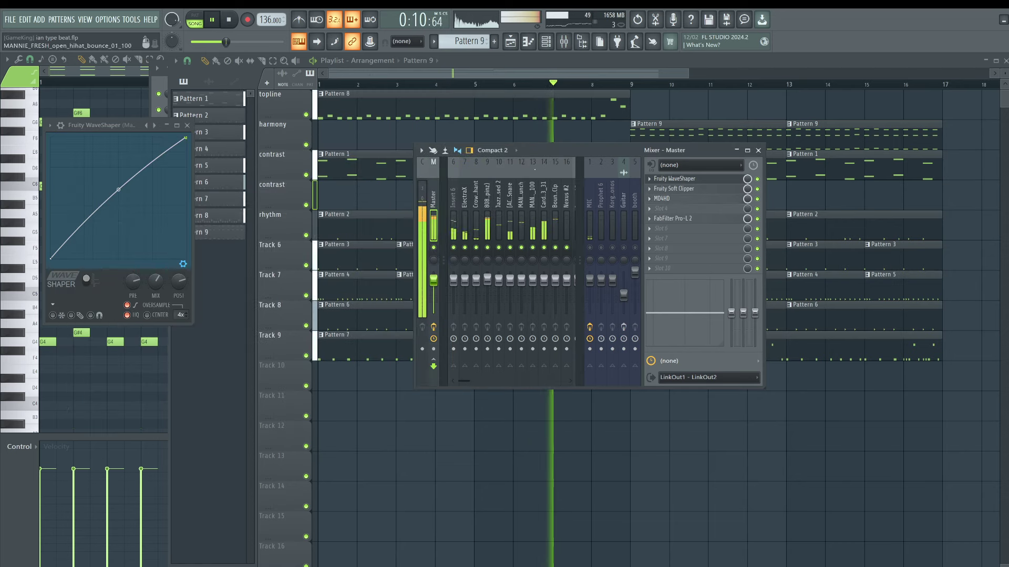
key("F9")
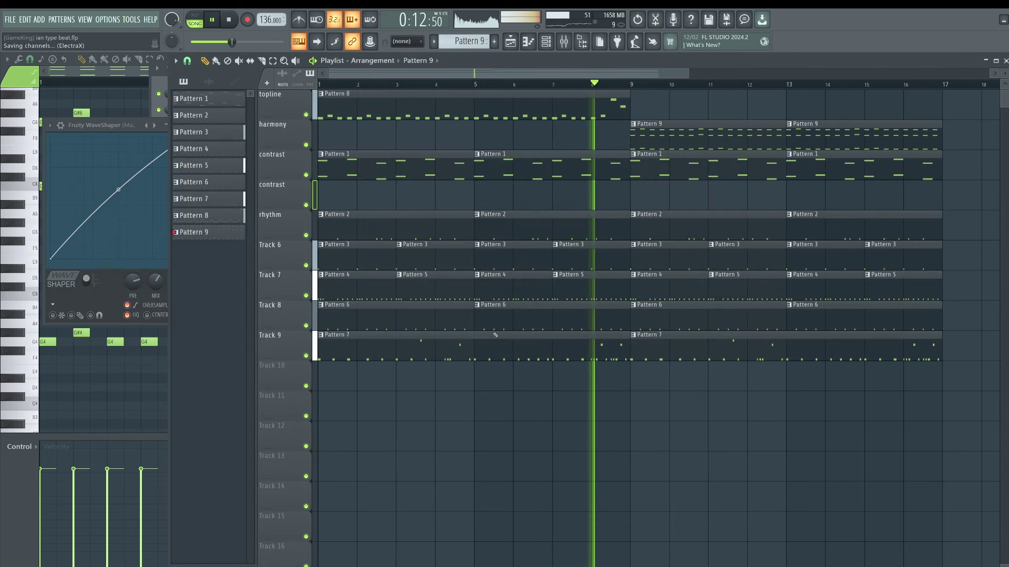
Set the amp modifier spread of the Nexus #2 Tutti Synthbrass to 45 and return to the playlist.
scroll(455, 88, "down", 3)
scroll(456, 88, "down", 1)
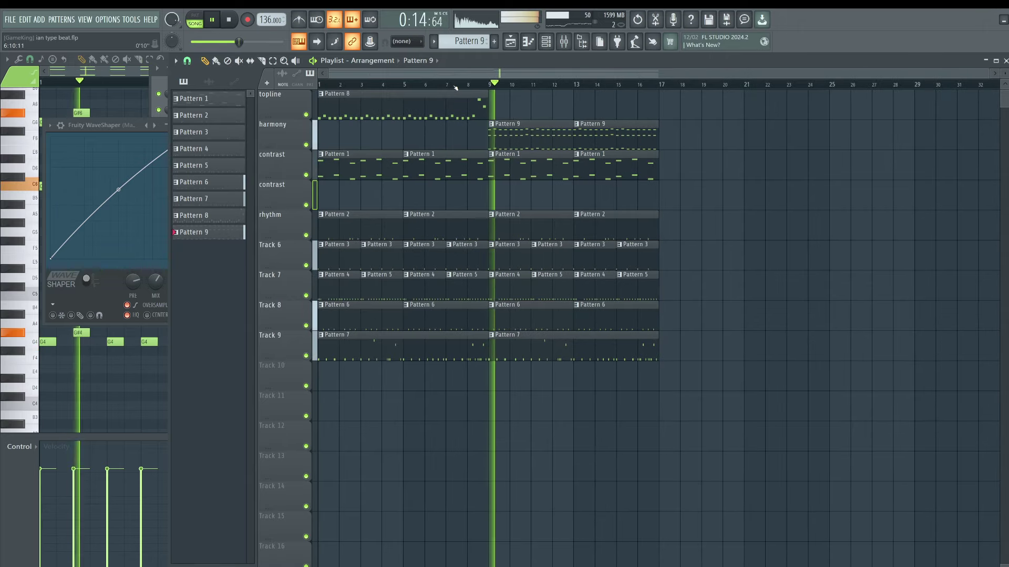
left_click(546, 41)
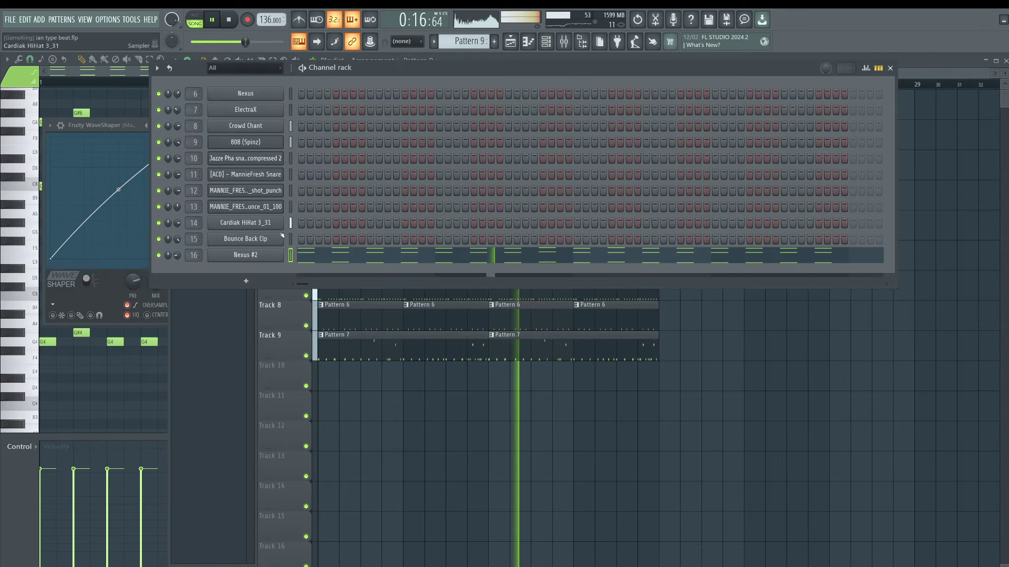
left_click(246, 254)
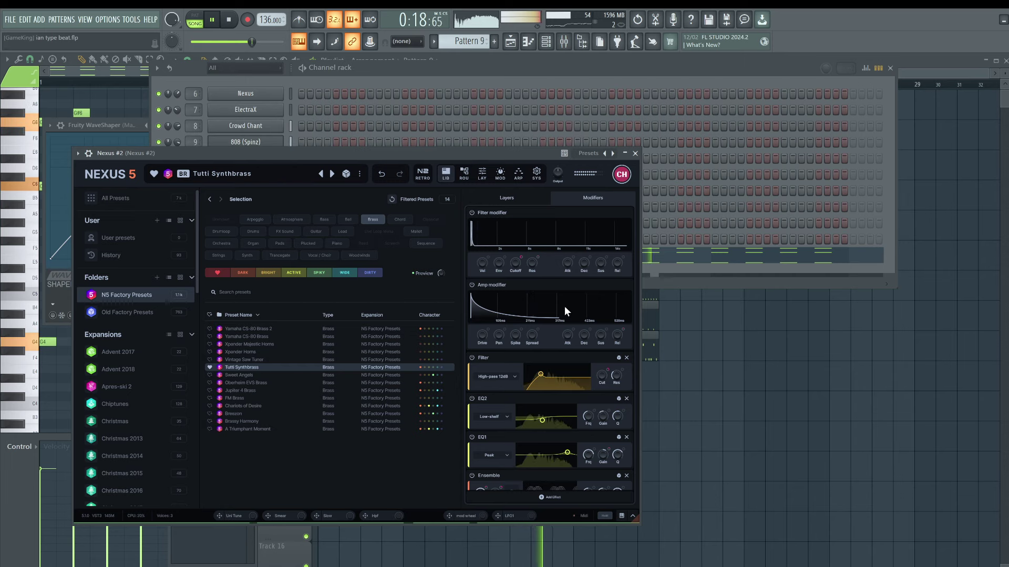
left_click_drag(526, 340, 530, 332)
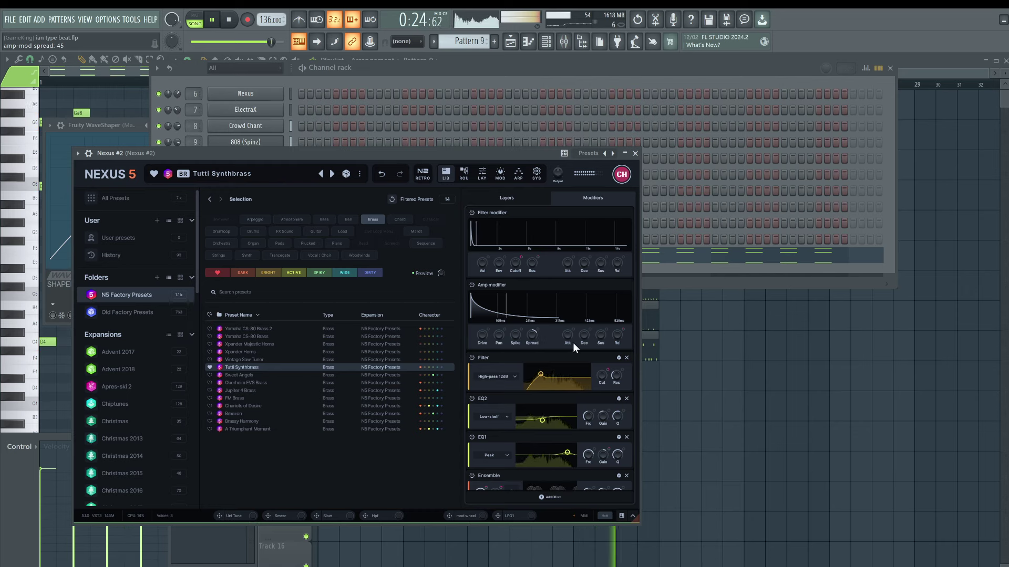
scroll(522, 402, "down", 4)
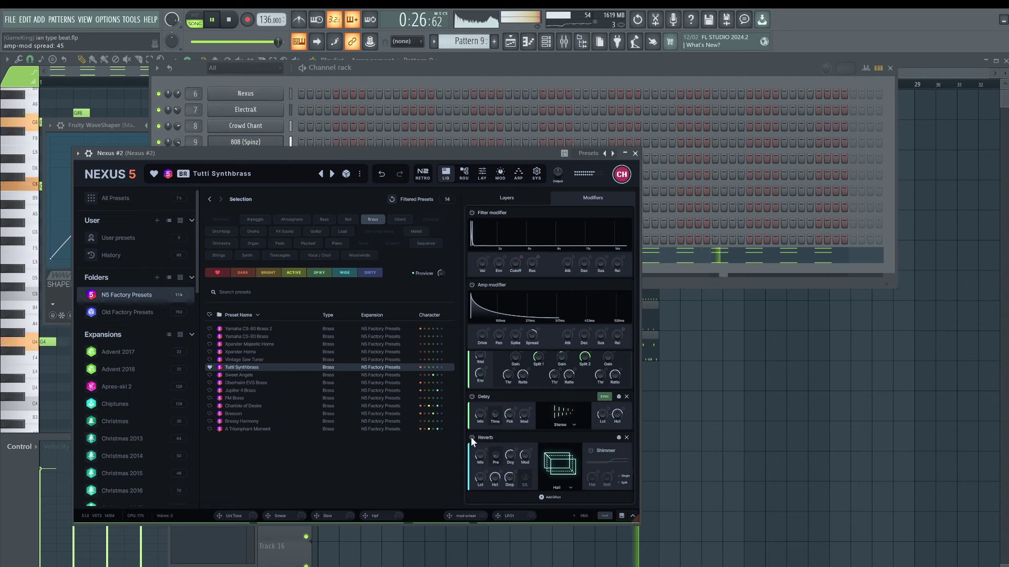
key("F5")
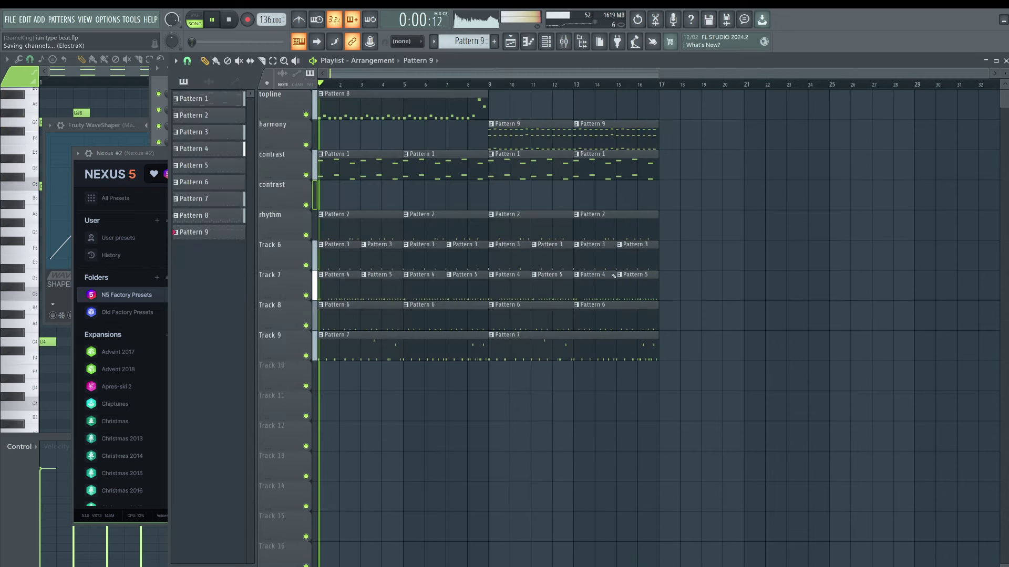
Set the Nexus channel's volume to 62% (-9.3 dB) in the channel rack.
left_click(551, 48)
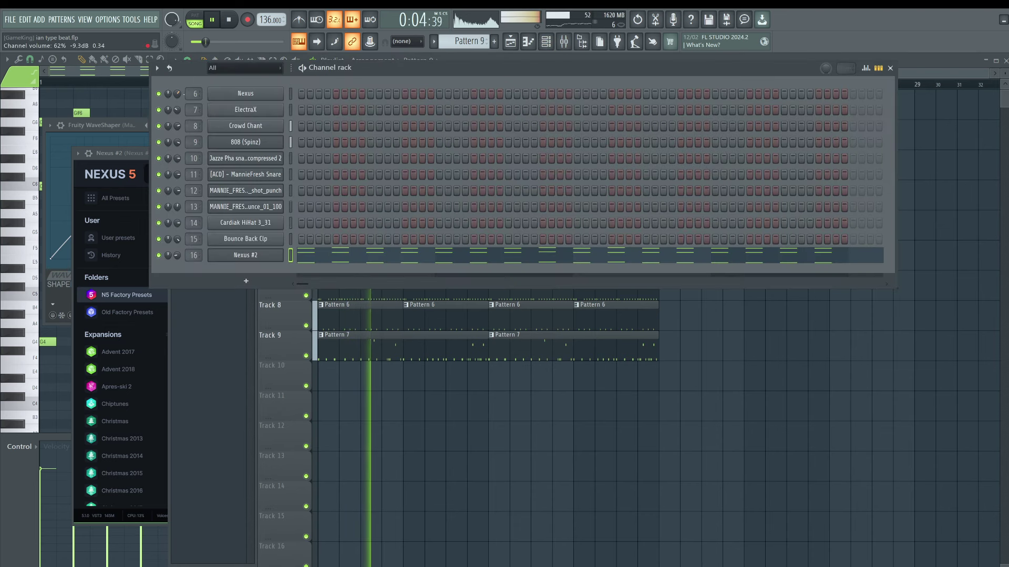
key("F5")
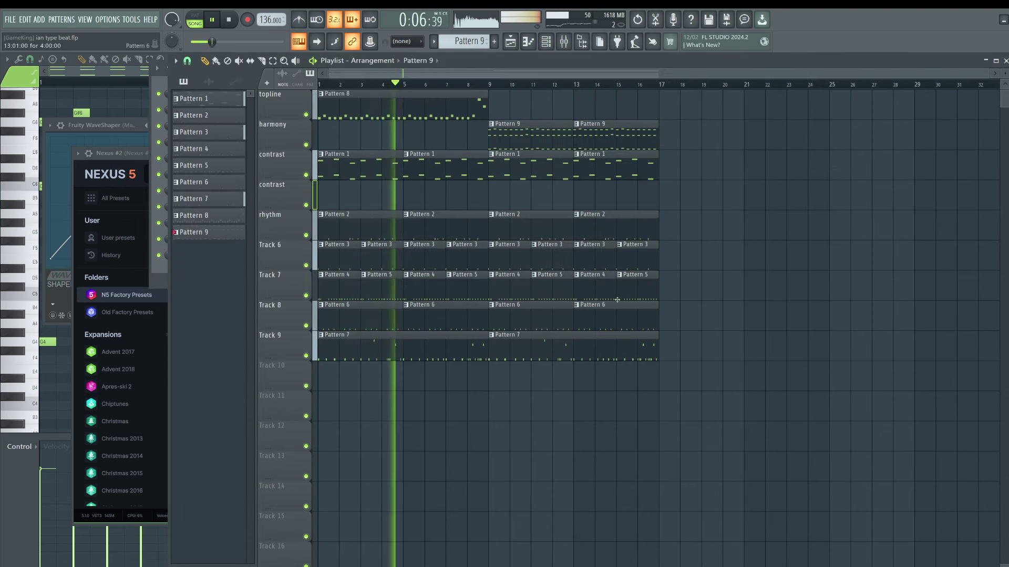
Close Fruity WaveShaper, Nexus #2 and all other open windows, and reopen only the playlist.
left_click(100, 125)
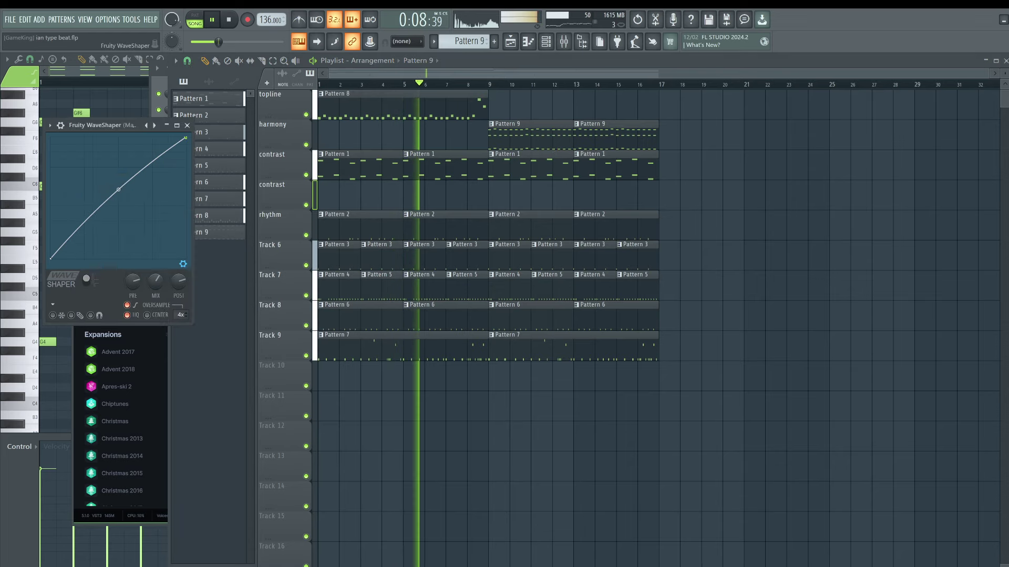
left_click(191, 125)
left_click(121, 162)
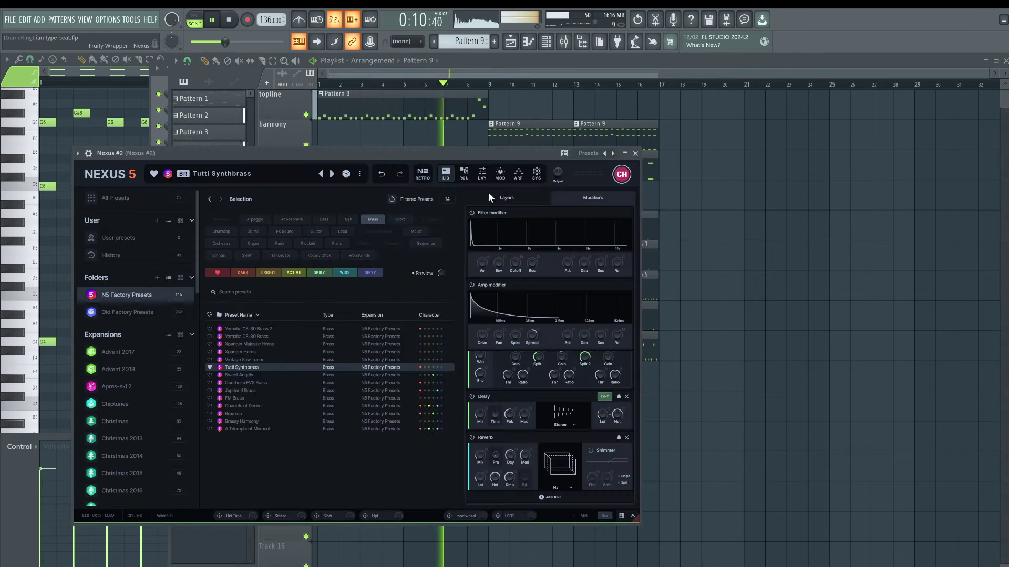
left_click(635, 153)
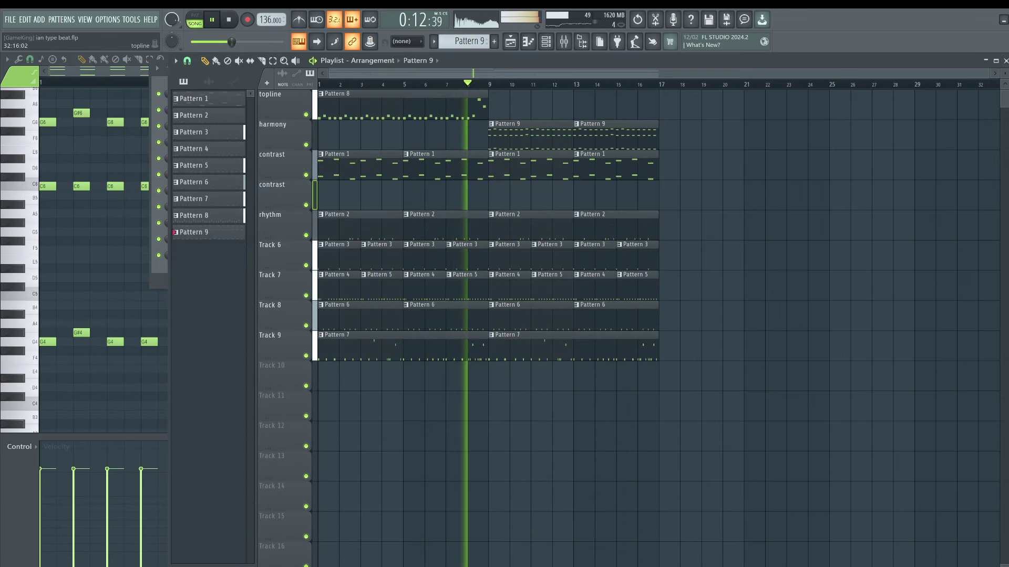
key("Escape")
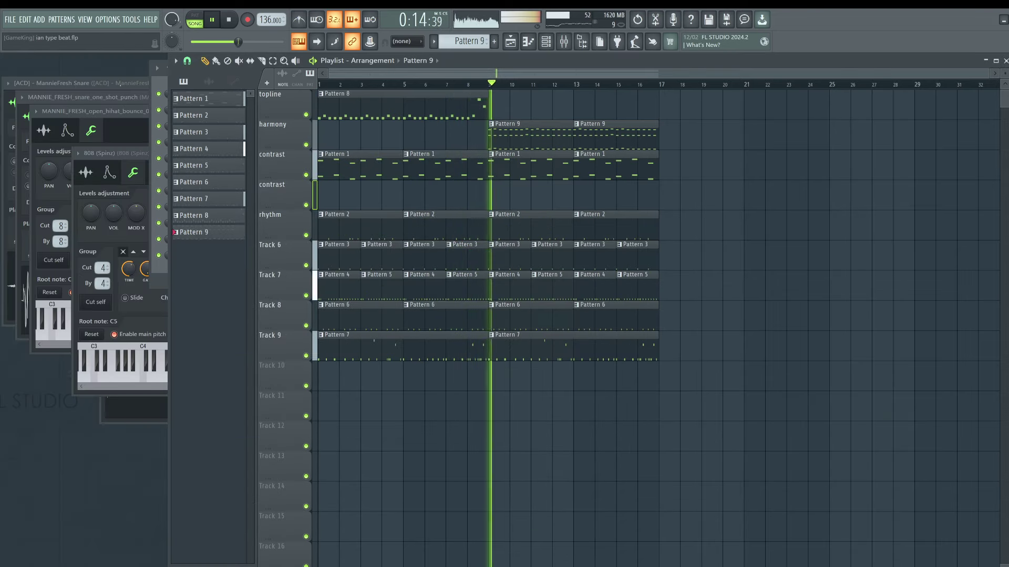
left_click(88, 21)
left_click(105, 173)
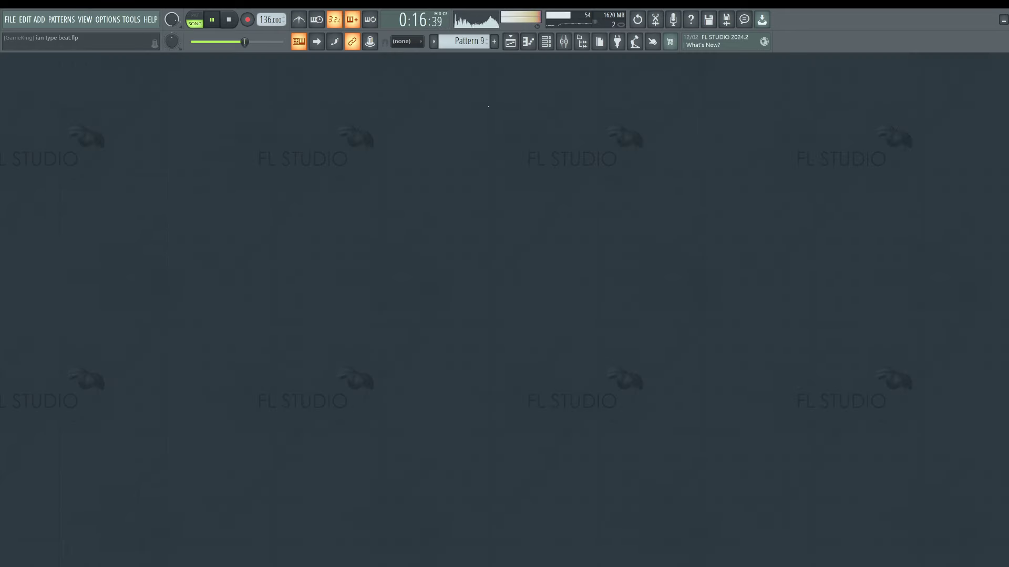
left_click(510, 42)
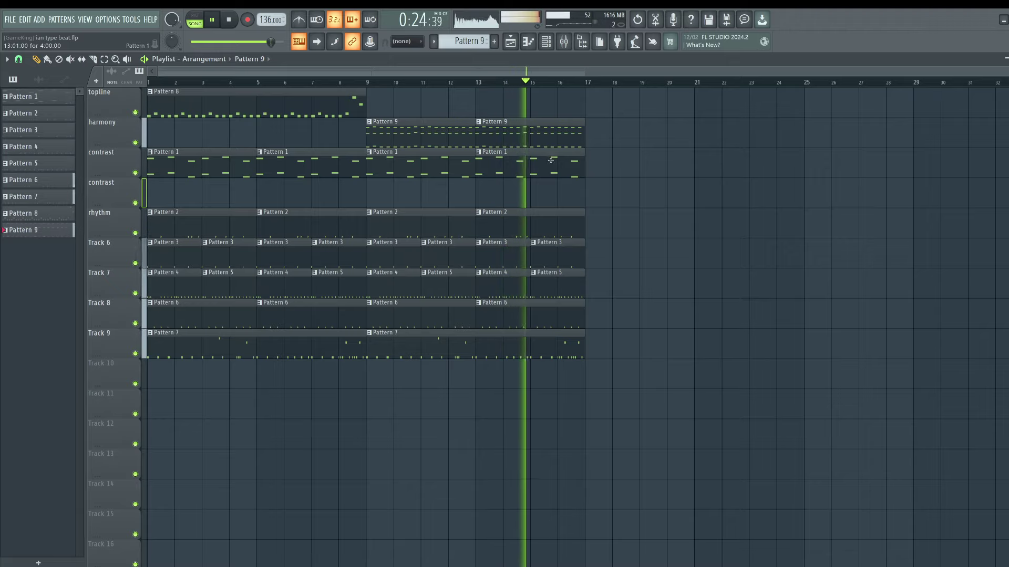
Select Patterns 1 to 9 and start recoloring them as a group with Orchid (#FFA9E7) as the first gradient color.
left_click(21, 96)
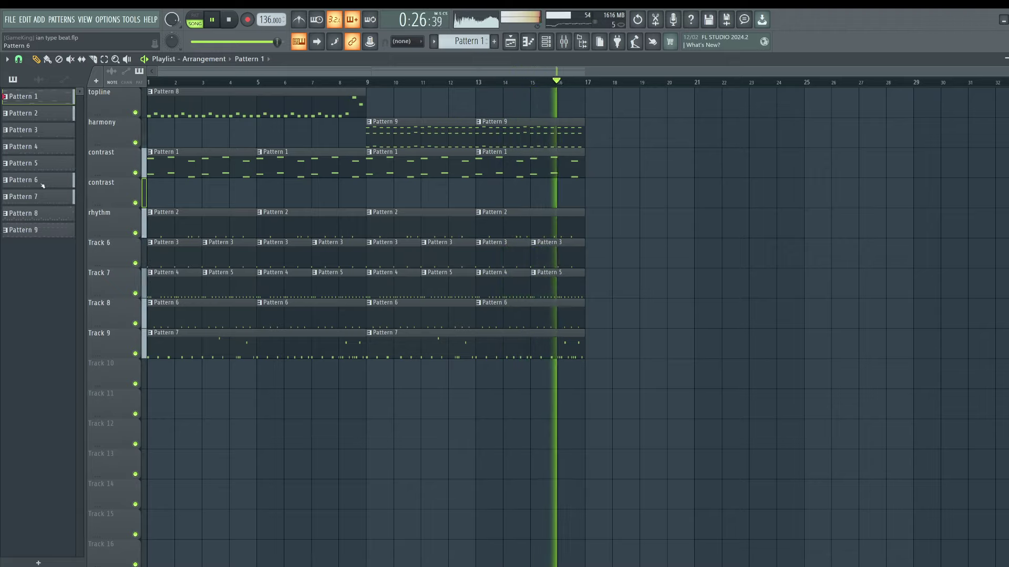
right_click(43, 231)
left_click(84, 254)
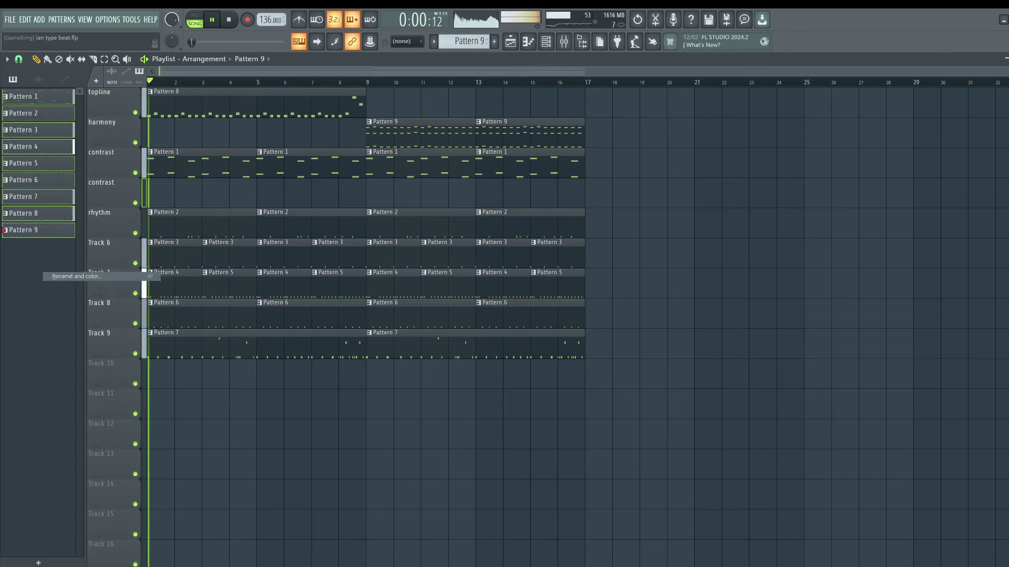
left_click(113, 270)
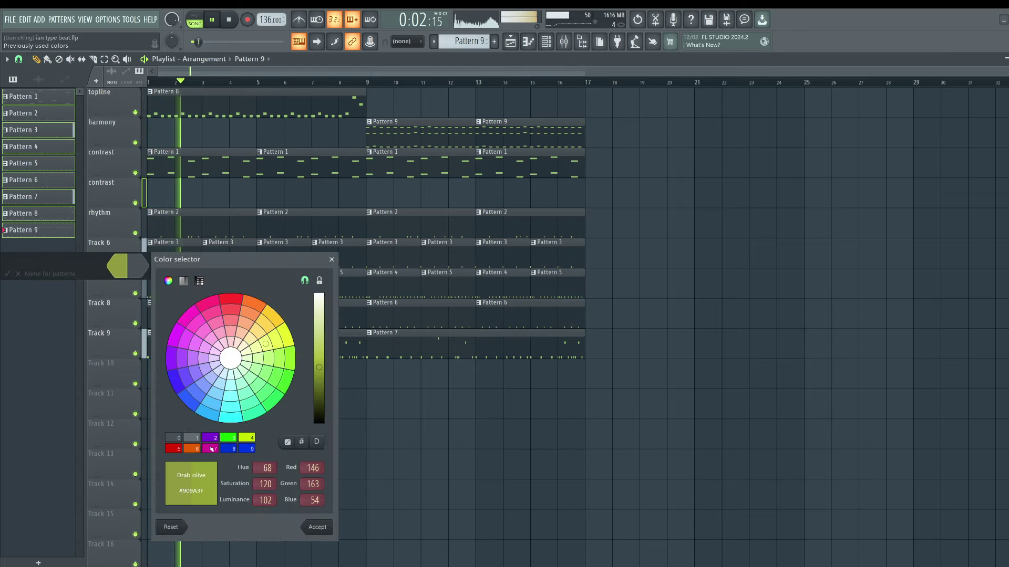
left_click(179, 304)
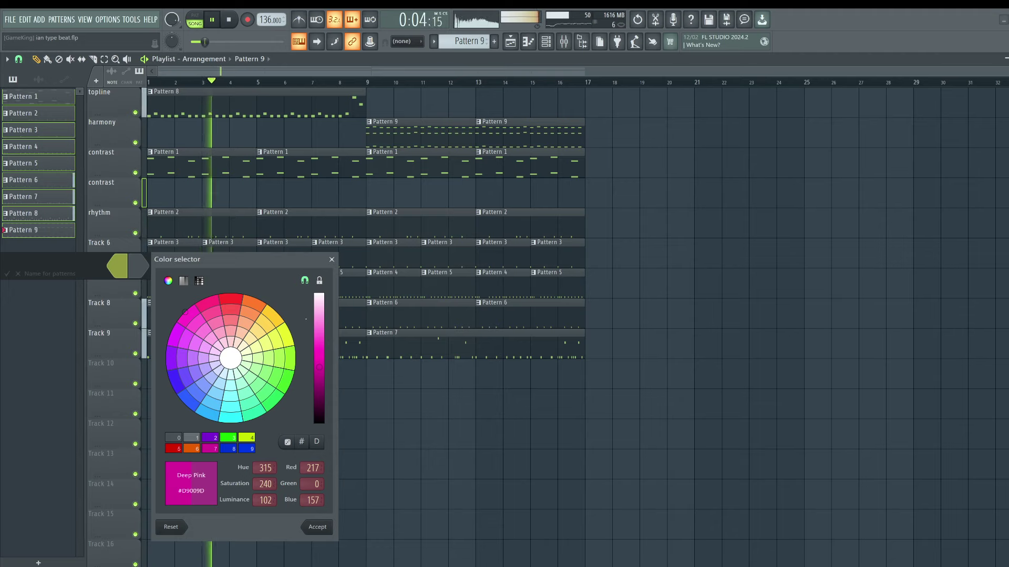
key("Return")
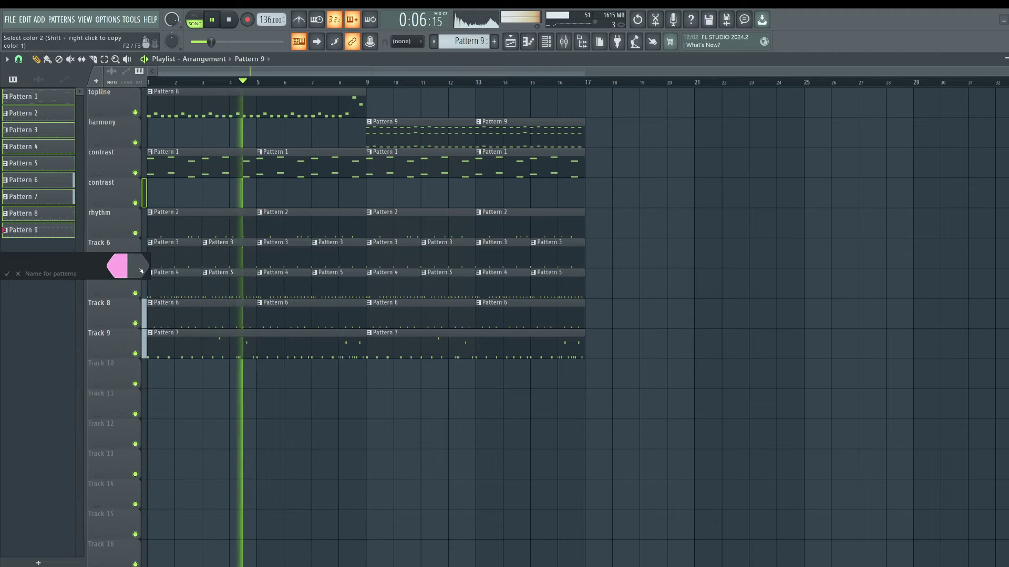
Change the first gradient color to Medium Red Violet (#D4009A) and apply a magenta-to-purple gradient across the nine selected patterns.
left_click(116, 266)
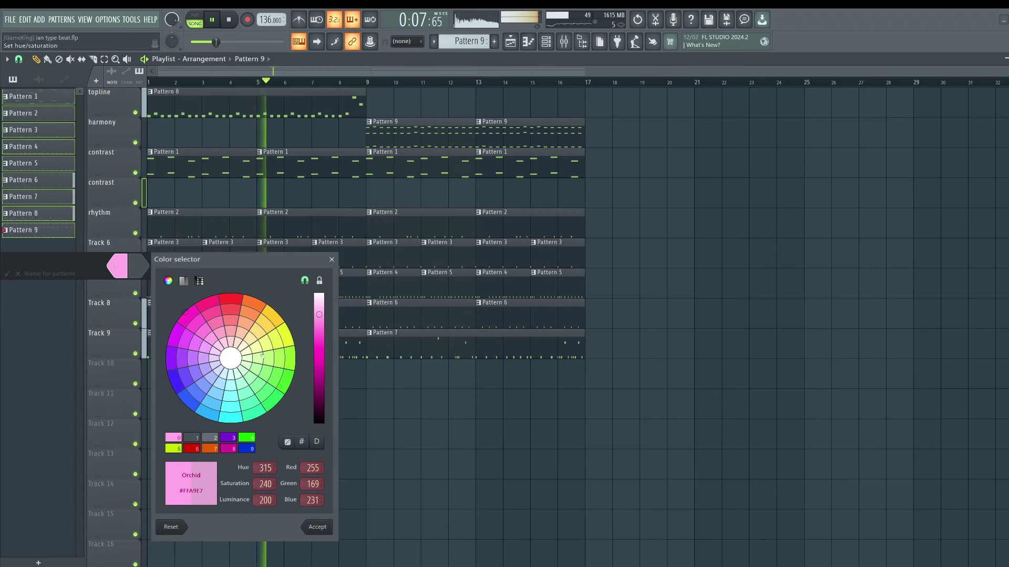
left_click(232, 447)
key("Return")
left_click(117, 266)
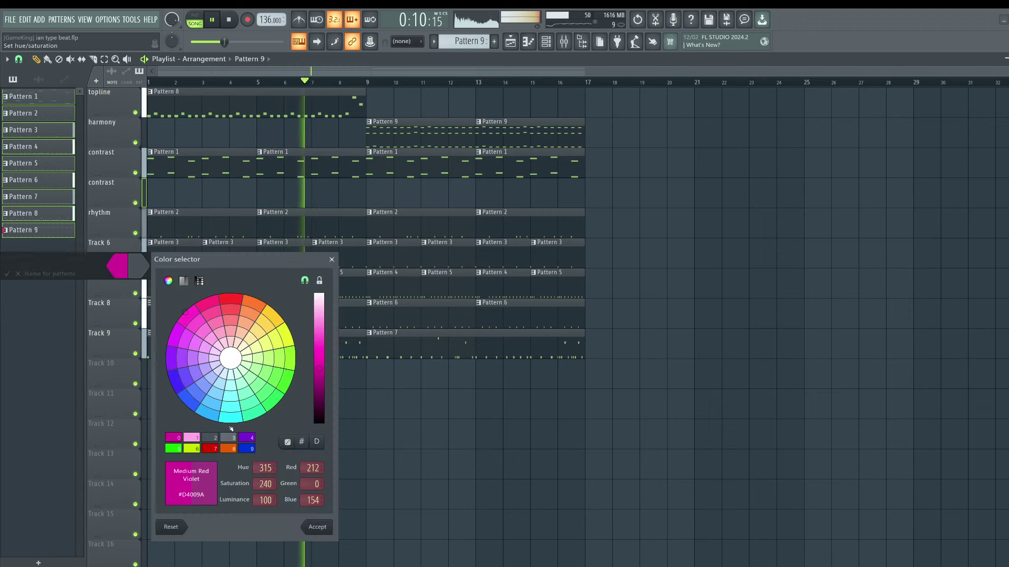
key("Return")
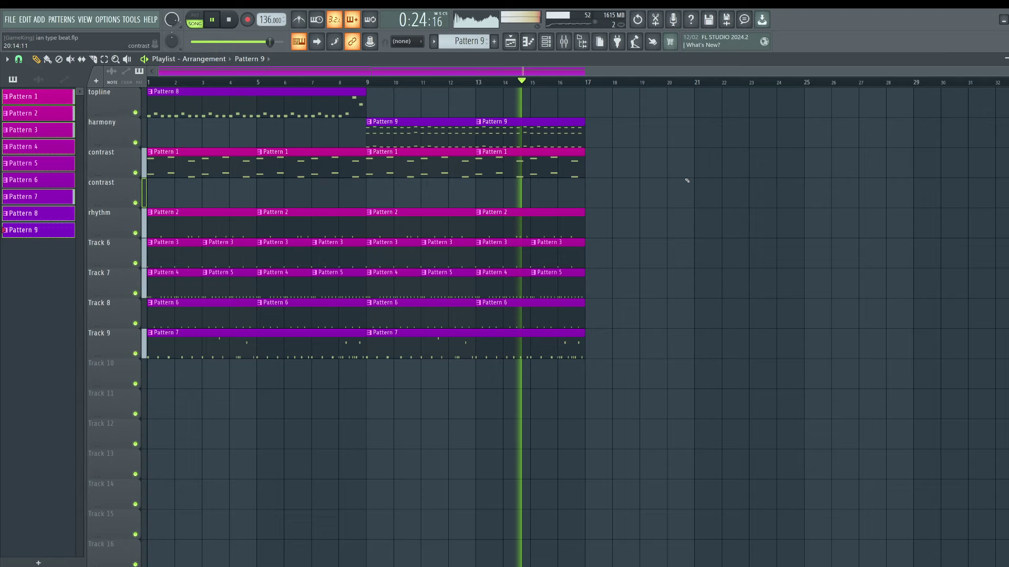
Save the project, look over the mixer levels, and close the mixer.
key("ctrl+s")
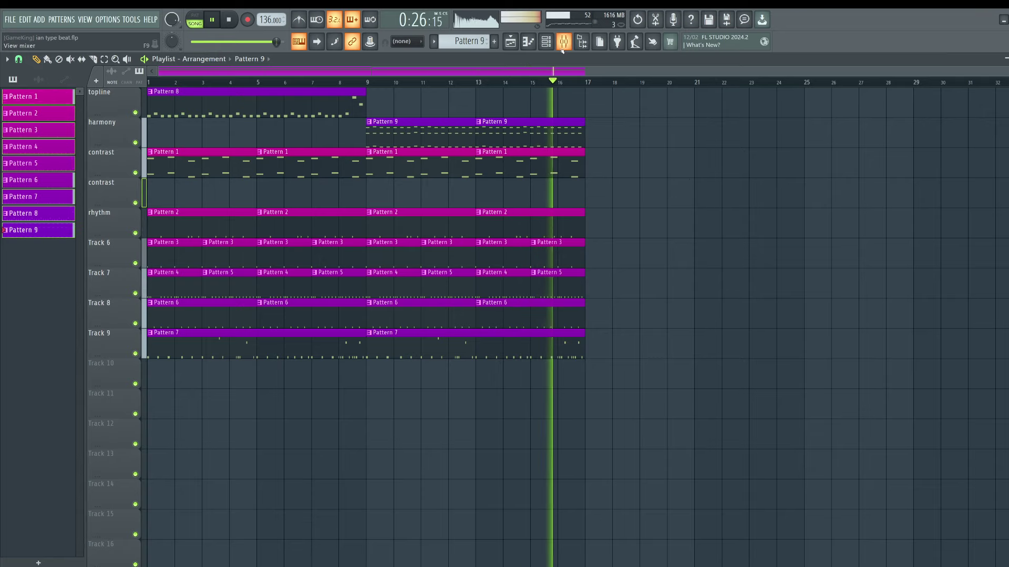
key("F9")
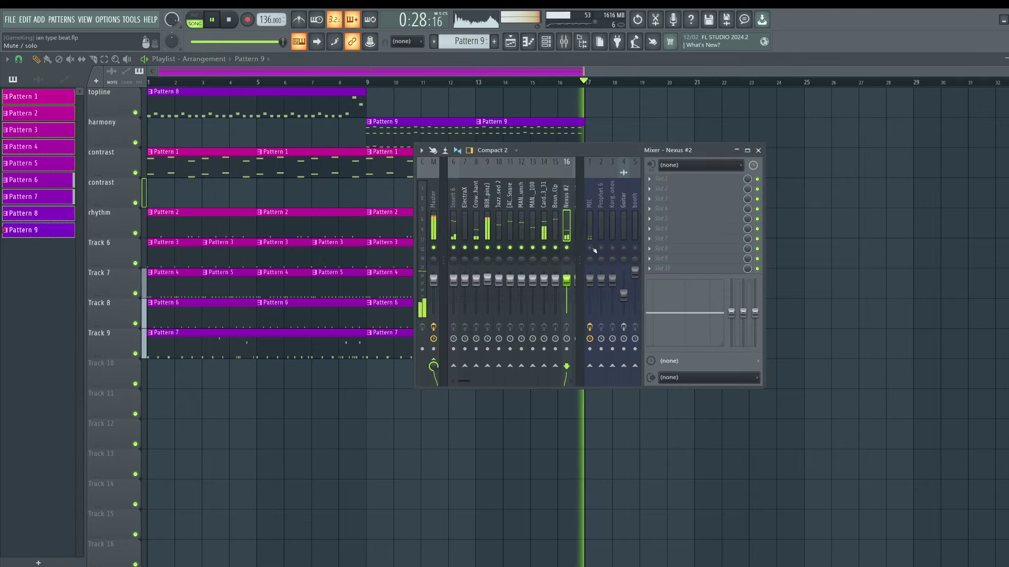
key("F9")
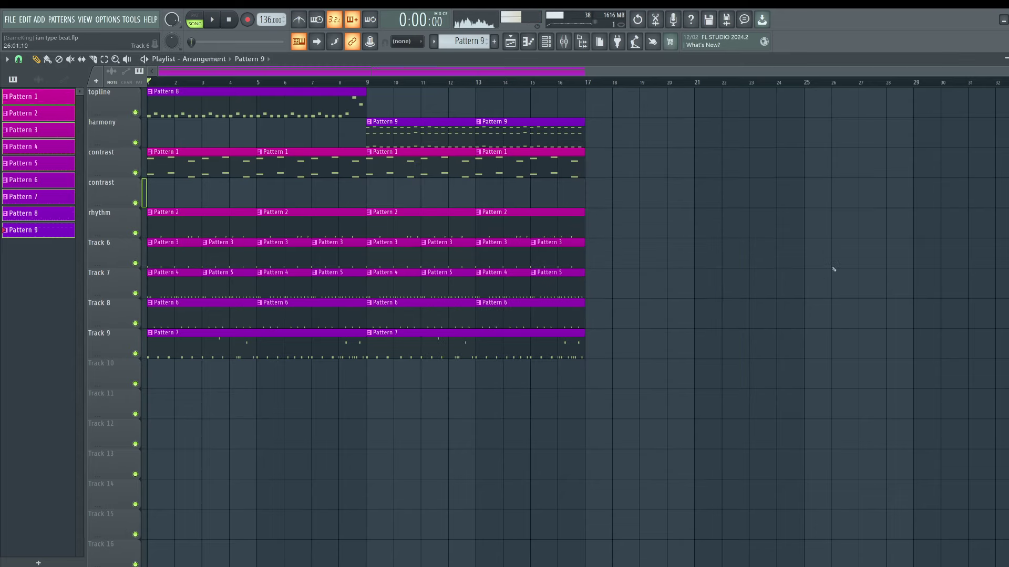